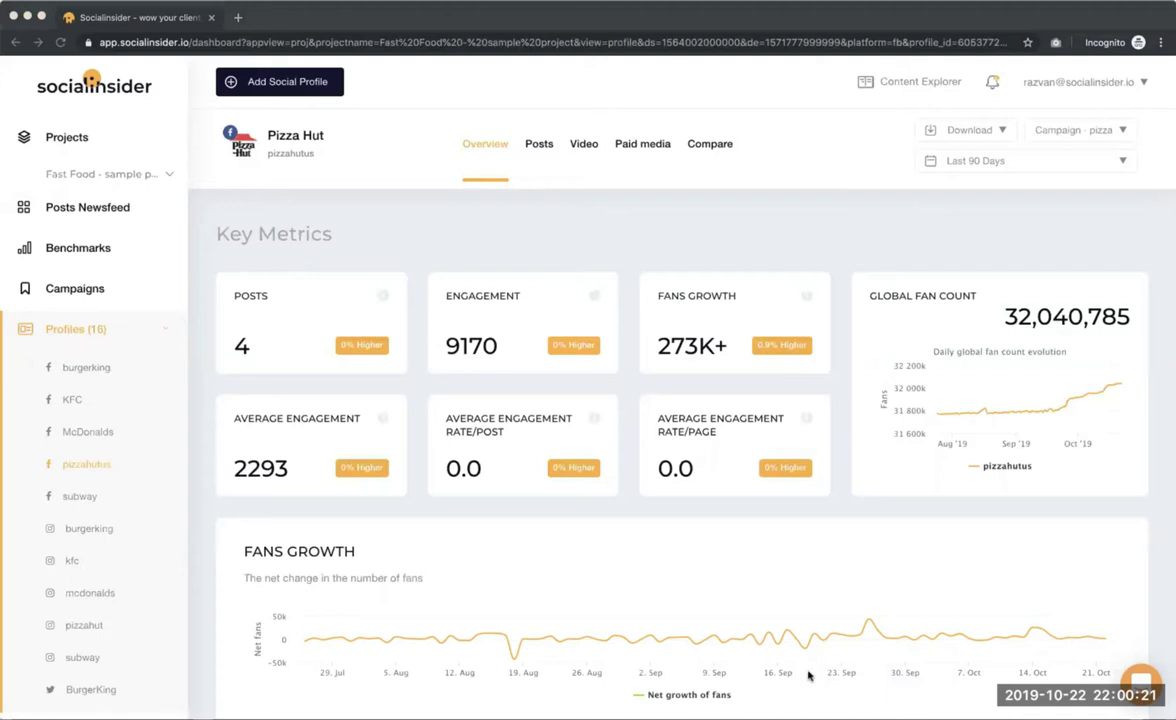
- Open the posts of the Pizza Hut Facebook profile and look over the most engaged ones
mouse_move(810, 677)
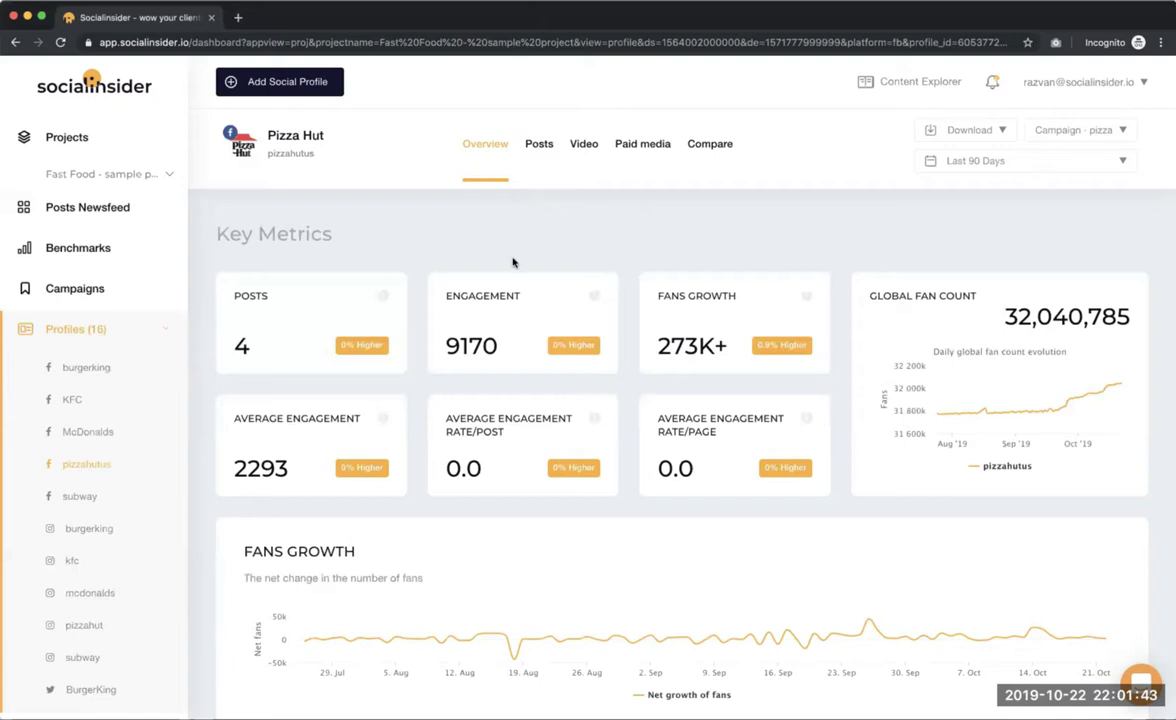
left_click(546, 155)
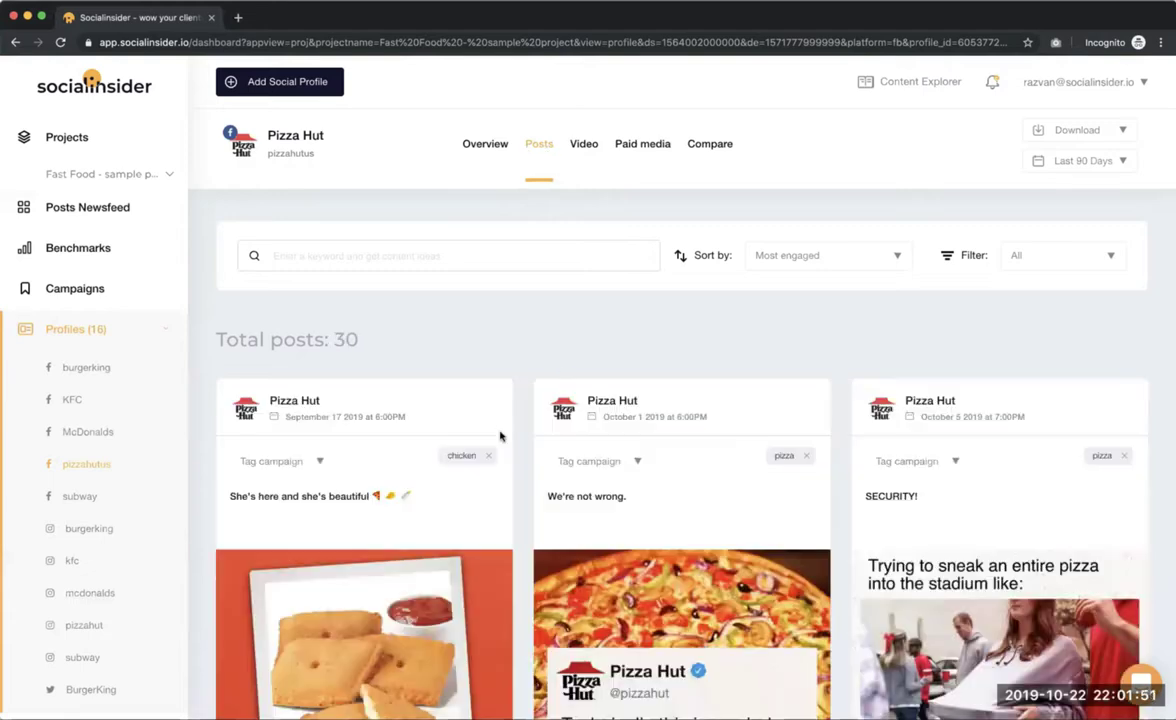
scroll(500, 422, "down", 1)
scroll(500, 422, "up", 1)
scroll(500, 422, "down", 1)
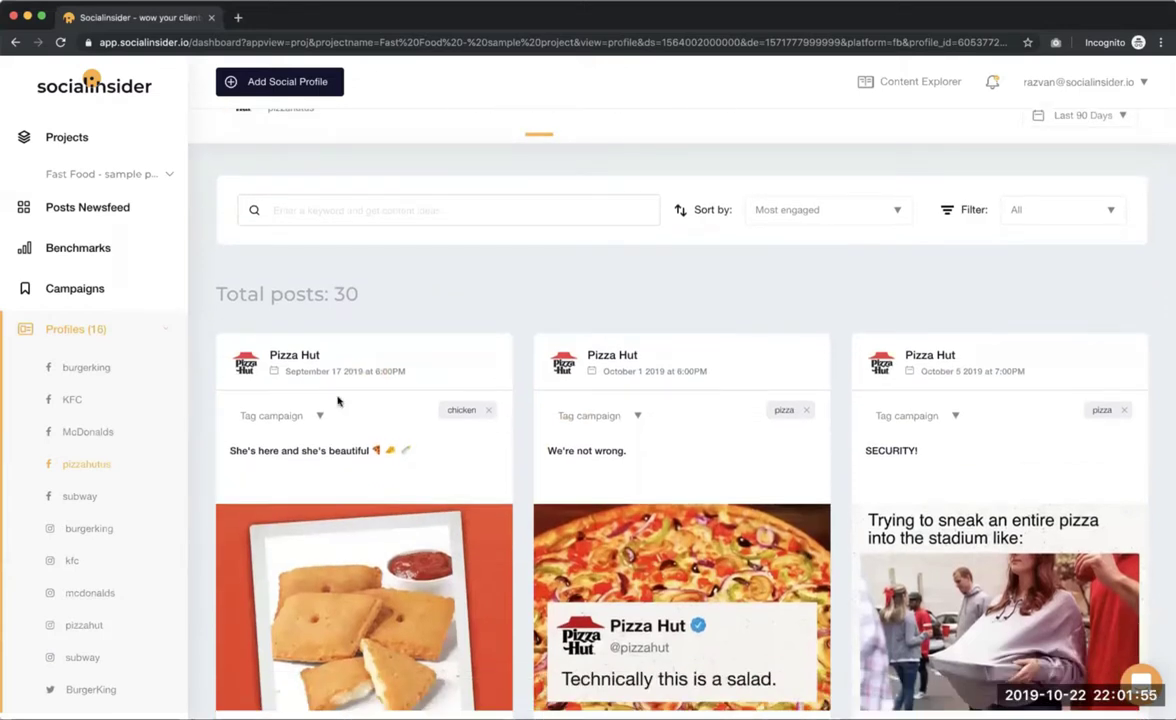
scroll(396, 406, "down", 2)
scroll(396, 406, "down", 1)
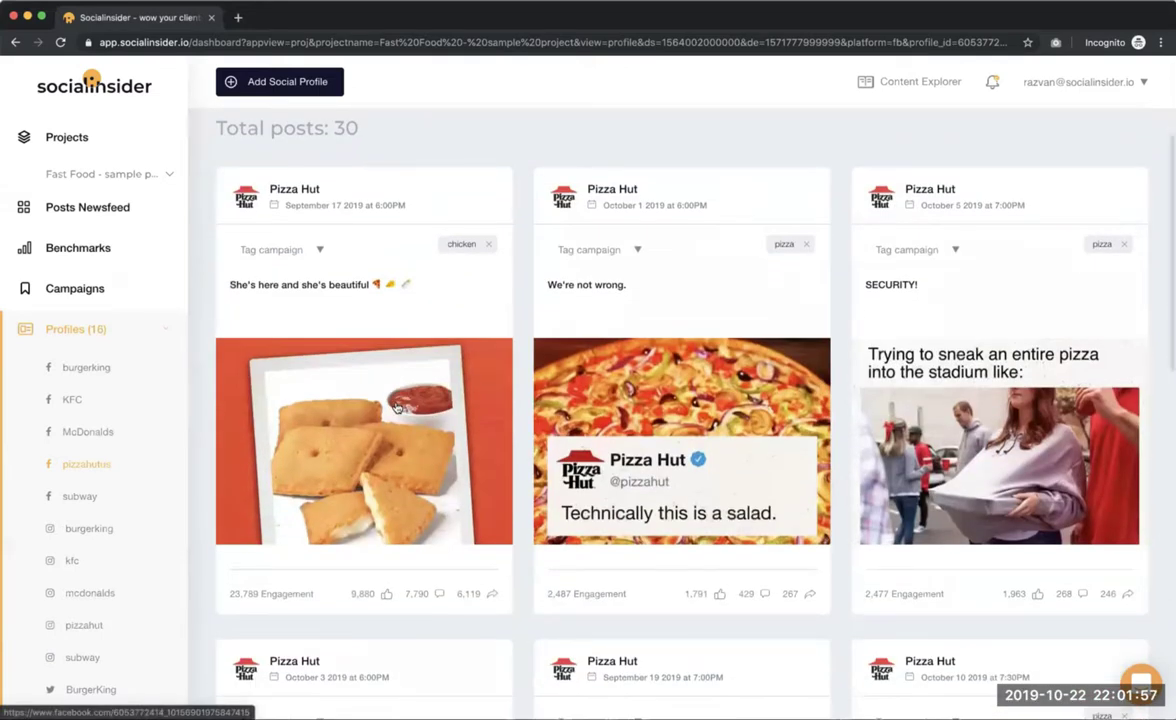
scroll(397, 408, "up", 1)
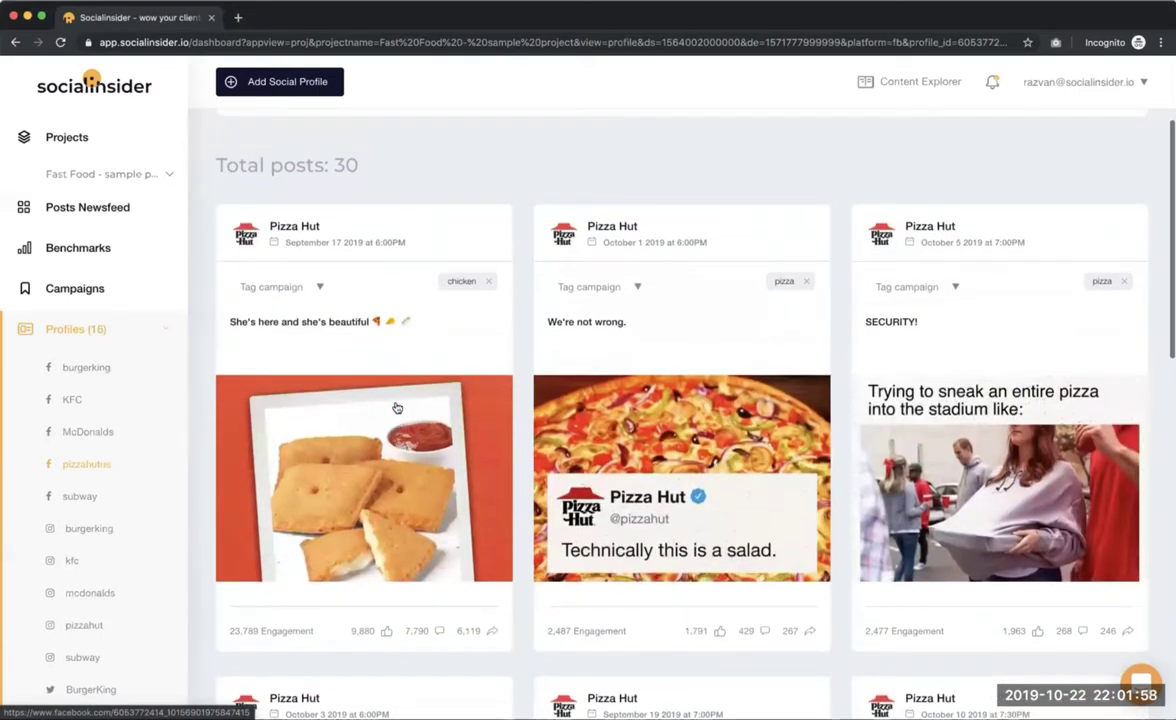
- Add a new campaign named wings from the campaign tag options of the September 17 Pizza Hut post
left_click(313, 288)
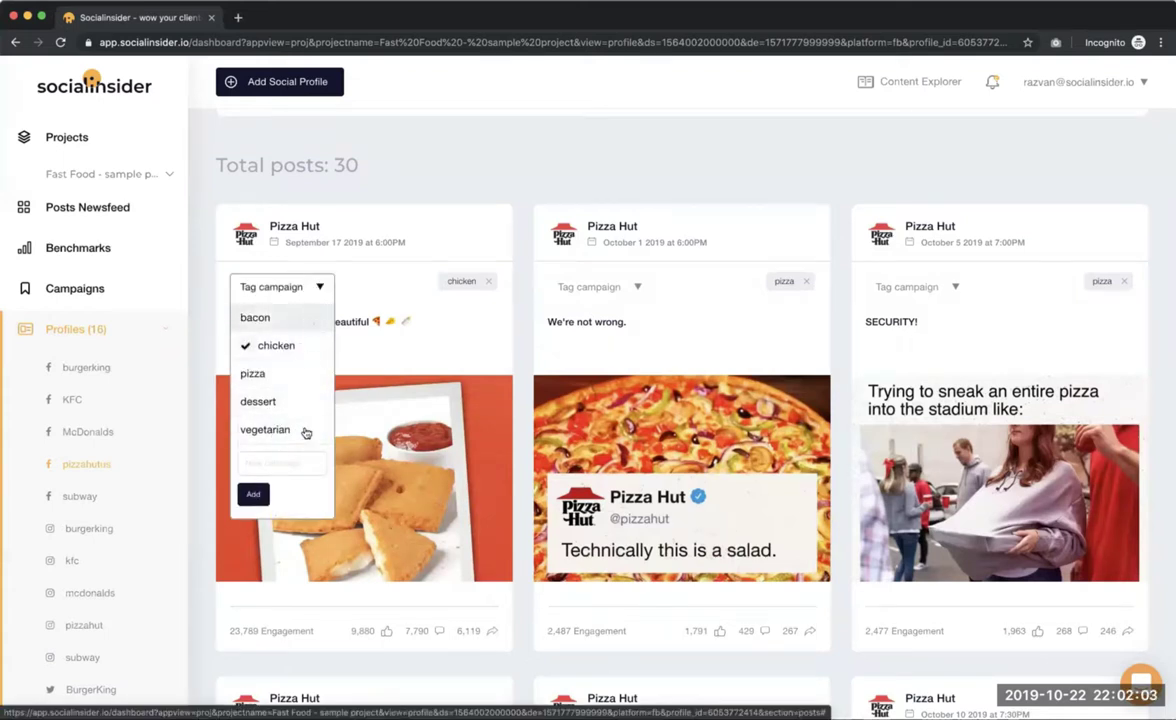
left_click(372, 289)
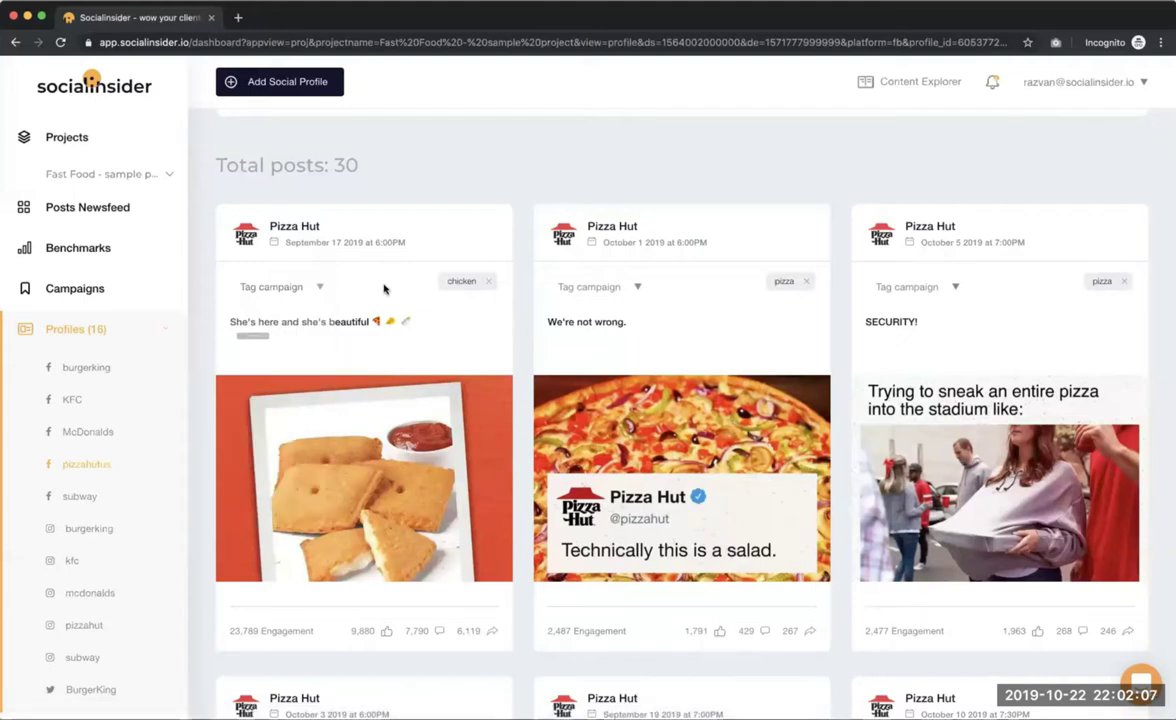
left_click(307, 289)
left_click(312, 463)
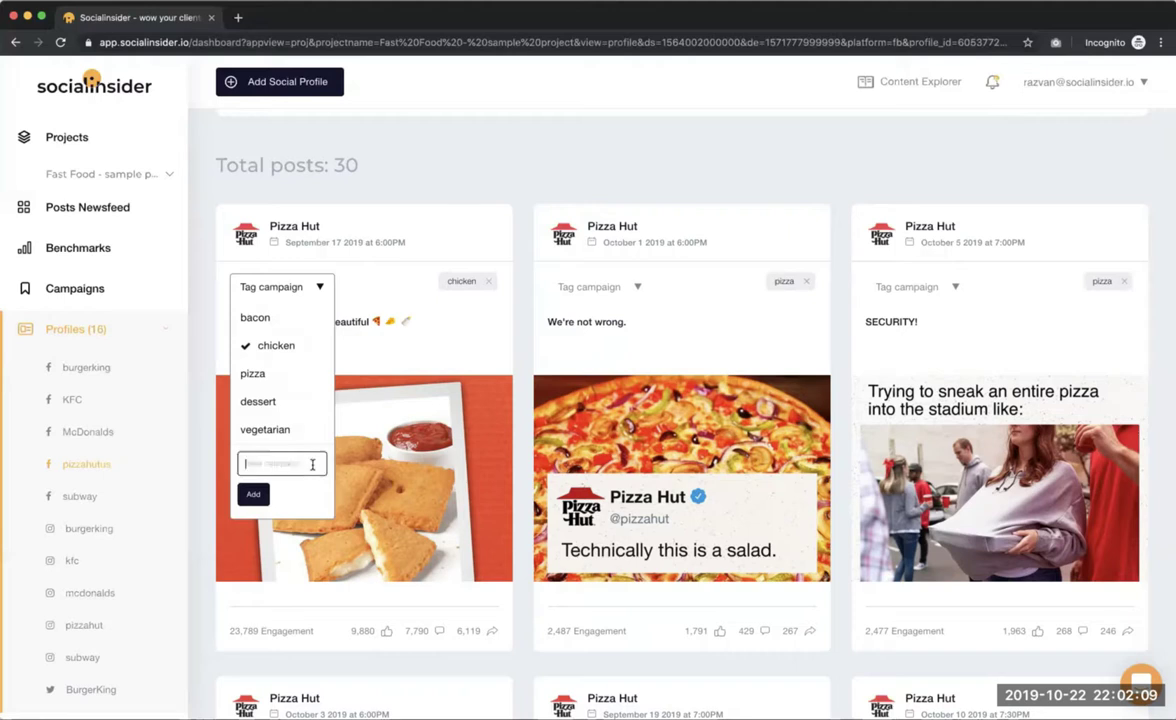
type("wings")
left_click(268, 494)
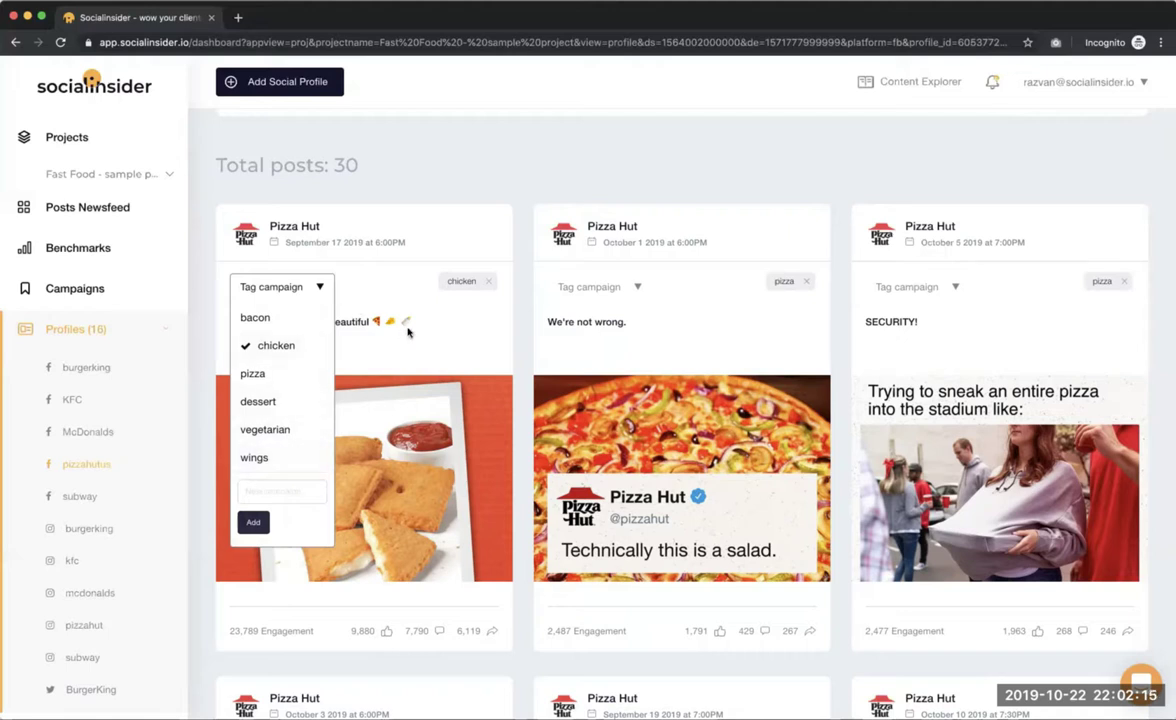
left_click(440, 340)
- Tag the September 18 Pizza Hut post about the other pizza guys' wings with the wings campaign
scroll(455, 430, "down", 5)
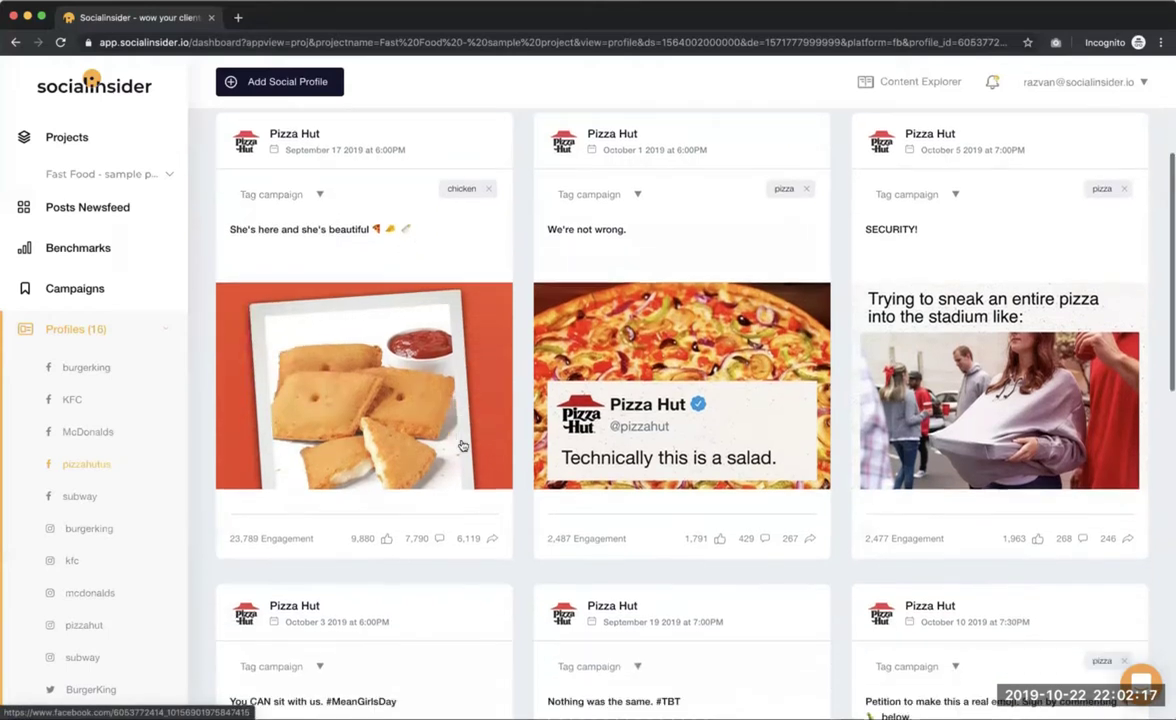
scroll(461, 444, "down", 12)
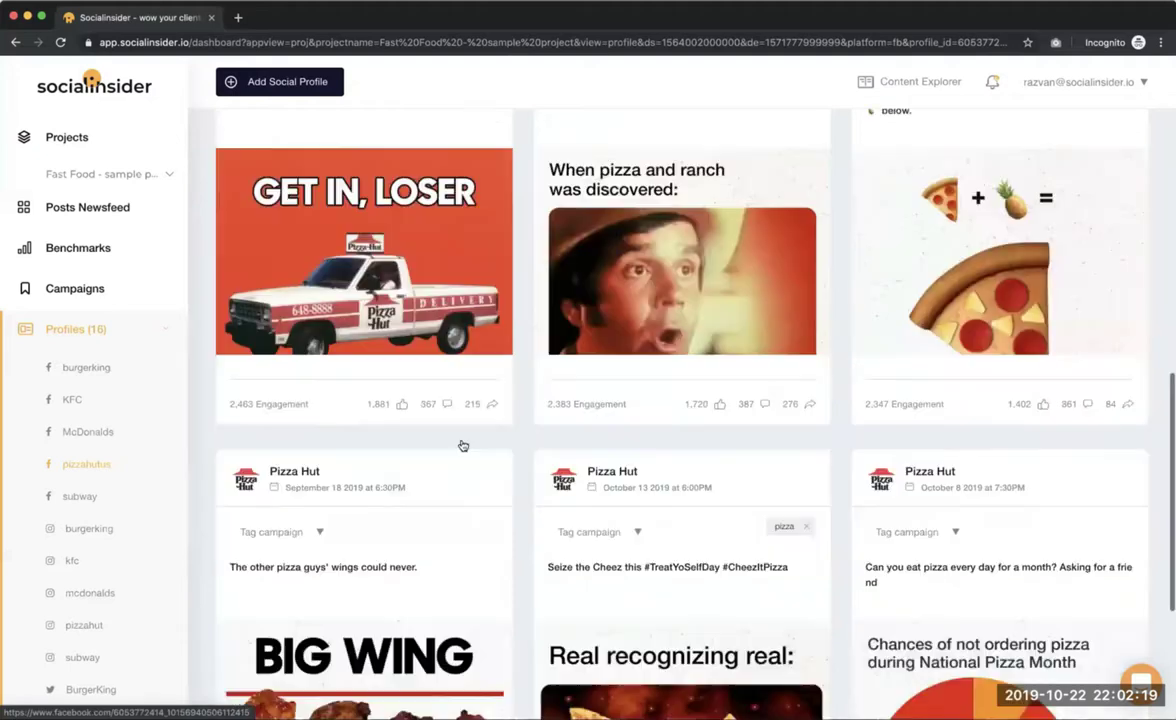
scroll(461, 444, "down", 2)
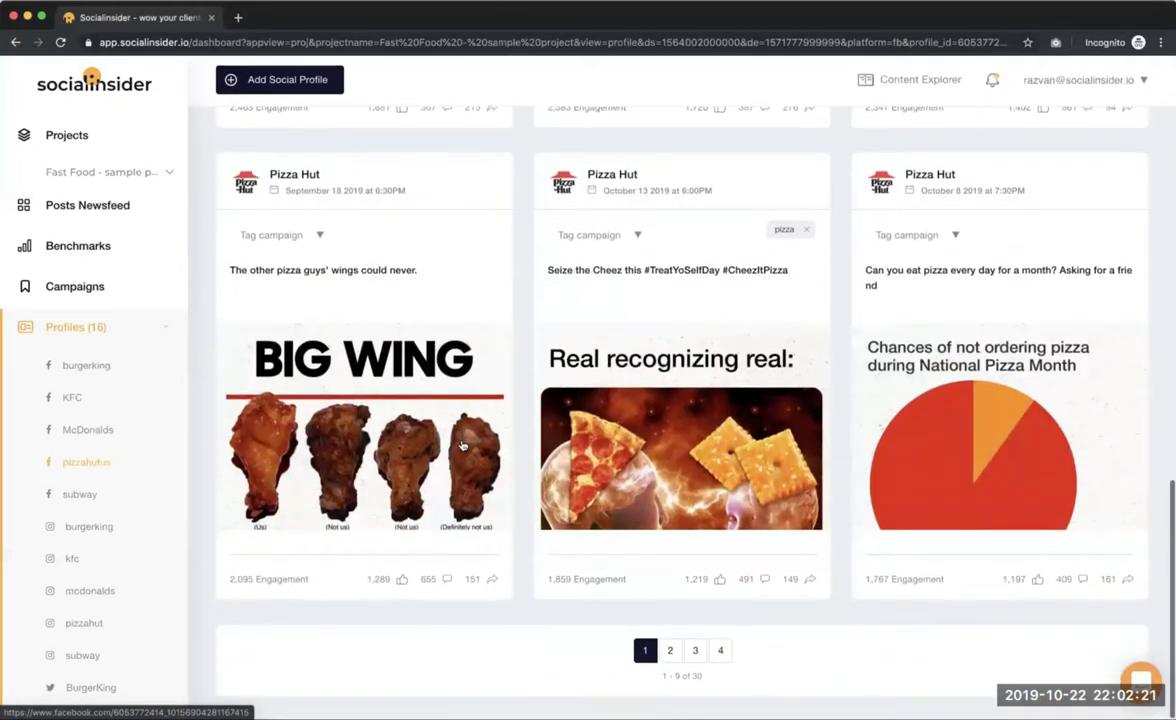
left_click(316, 240)
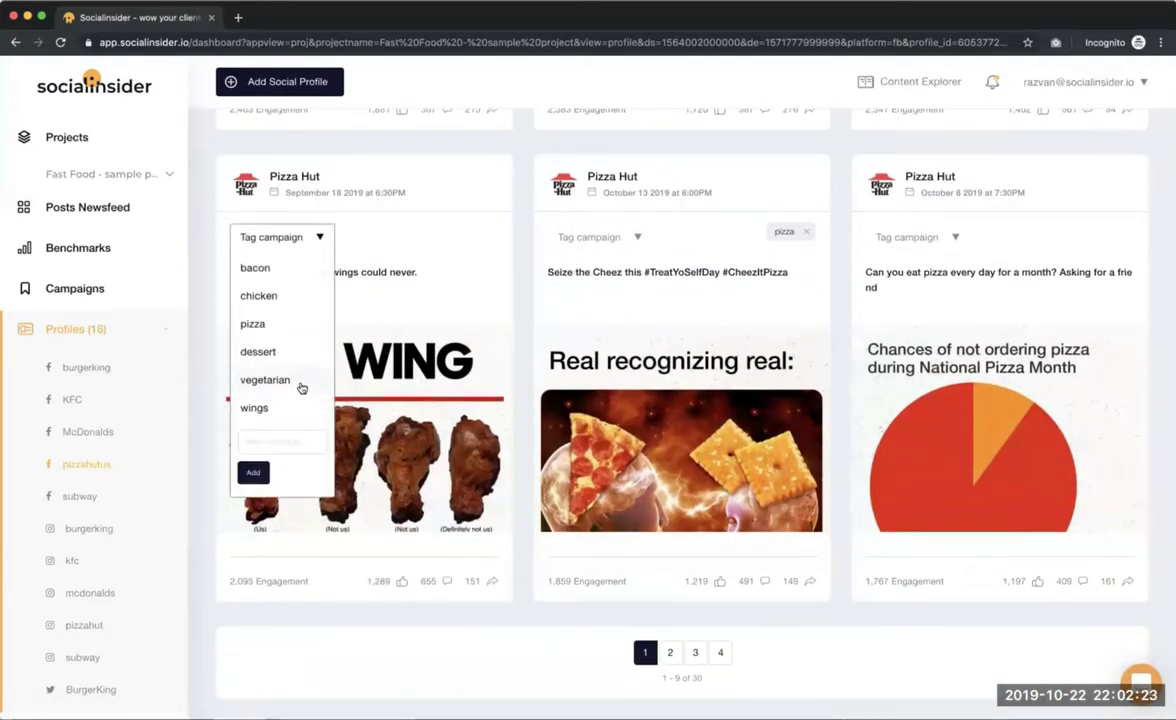
left_click(307, 407)
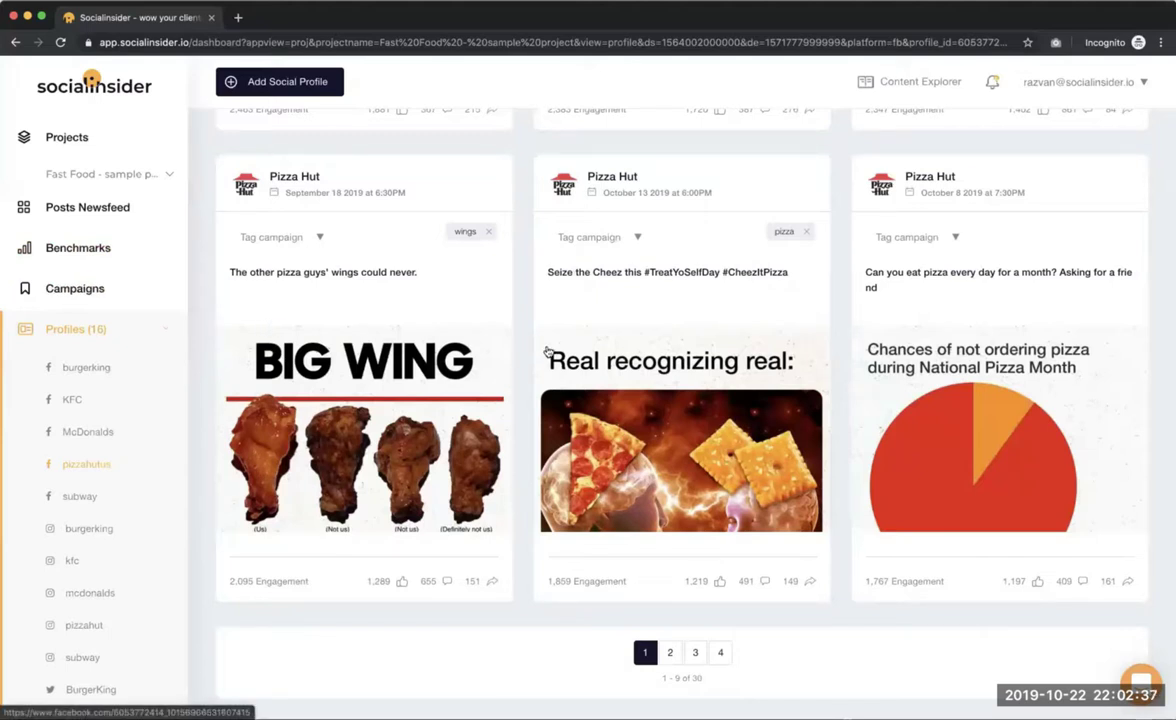
- Open the posts of the mcdonalds Instagram profile and enter wings as the search keyword
scroll(522, 298, "up", 2)
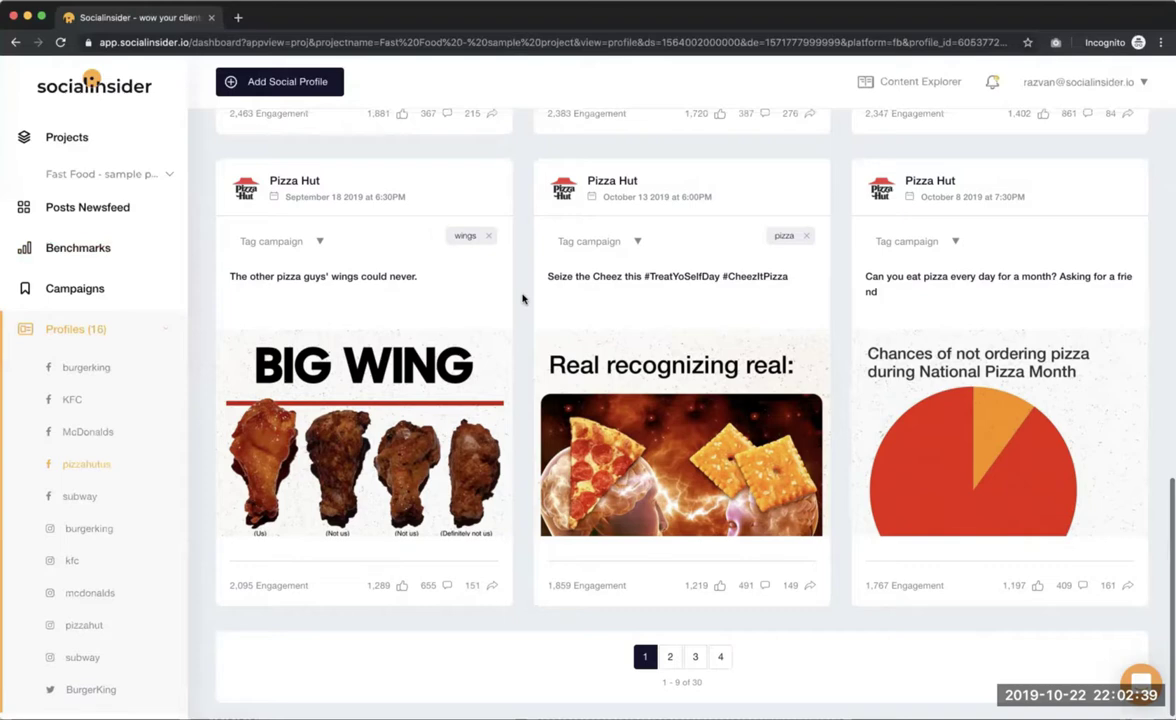
scroll(522, 298, "down", 1)
scroll(522, 298, "up", 5)
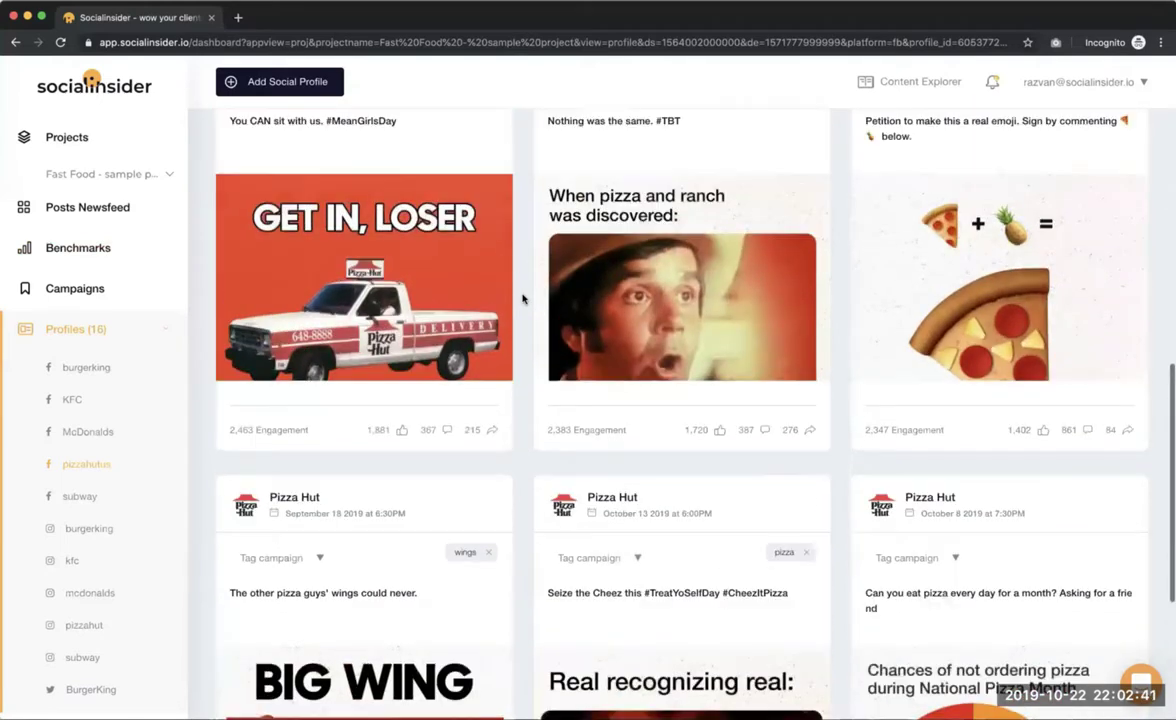
scroll(522, 298, "up", 10)
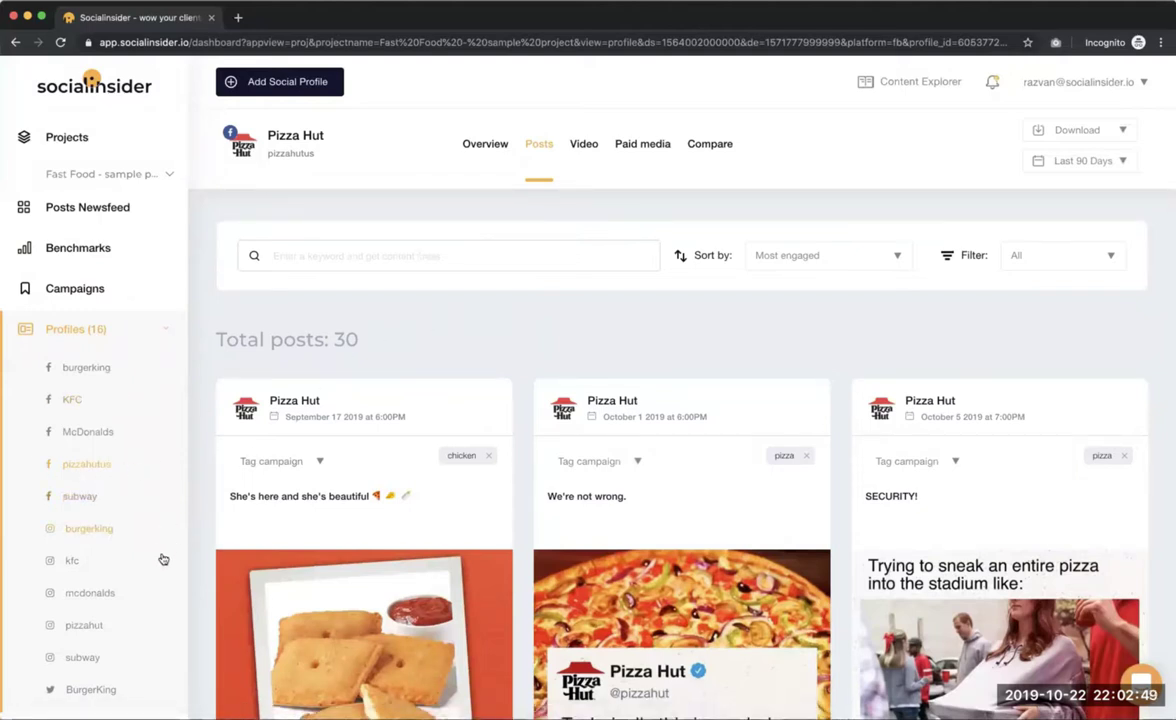
scroll(157, 552, "down", 2)
scroll(157, 552, "down", 3)
scroll(157, 550, "up", 4)
scroll(157, 548, "down", 3)
scroll(137, 402, "up", 4)
left_click(88, 594)
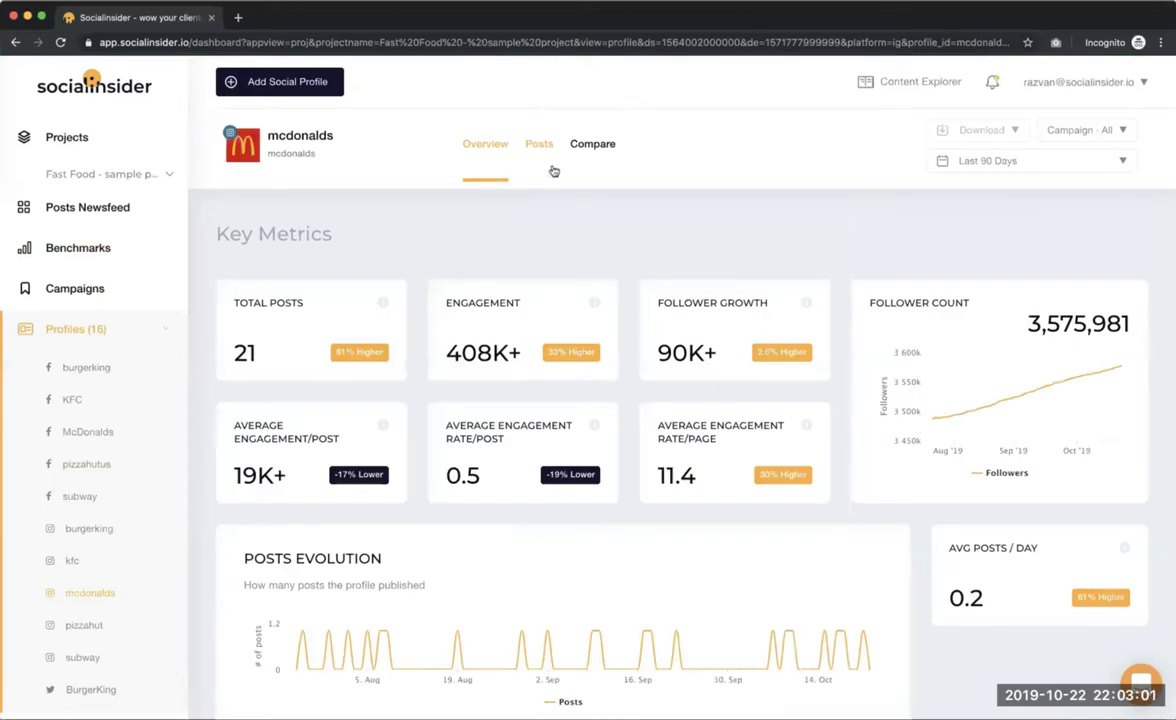
left_click(547, 160)
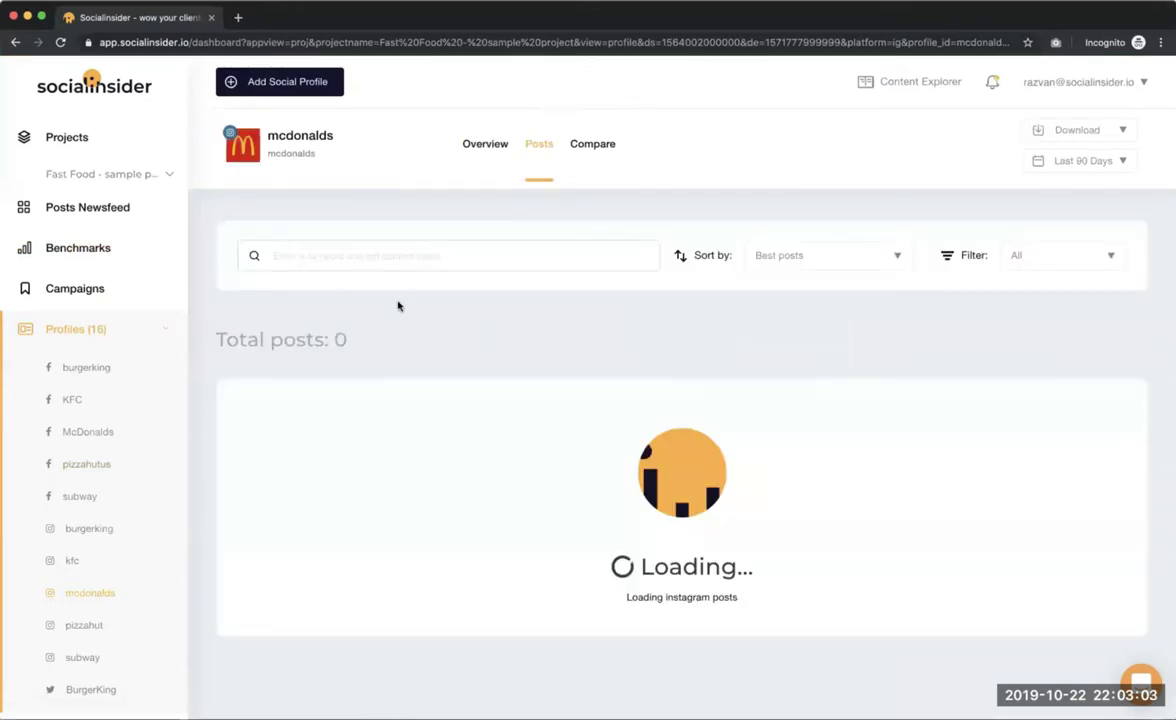
left_click(395, 257)
type("wings")
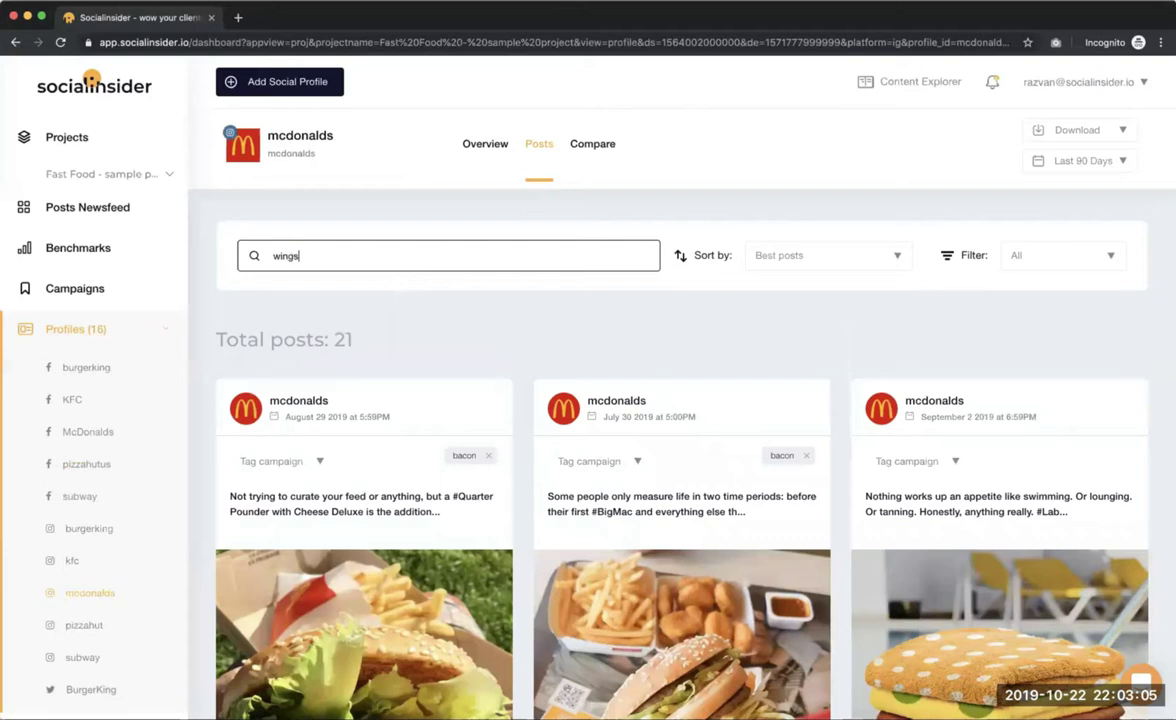
- Search the posts of the pizzahut Instagram profile for wings and look through the matching posts
left_click(97, 630)
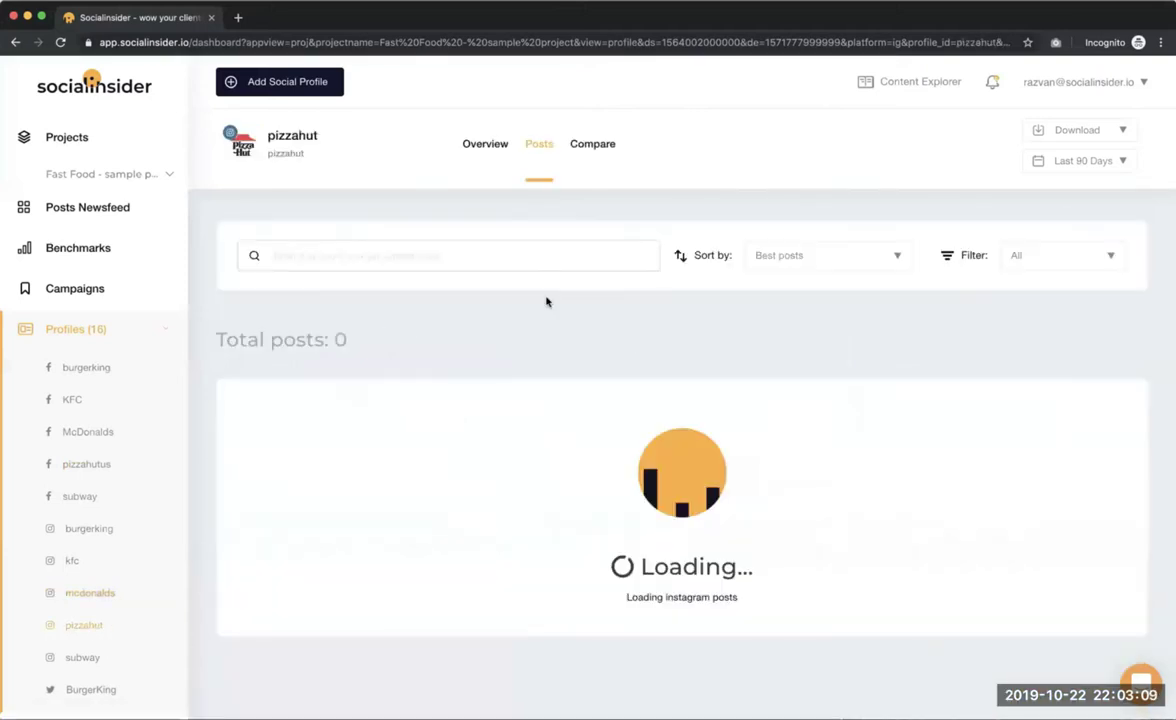
left_click(435, 258)
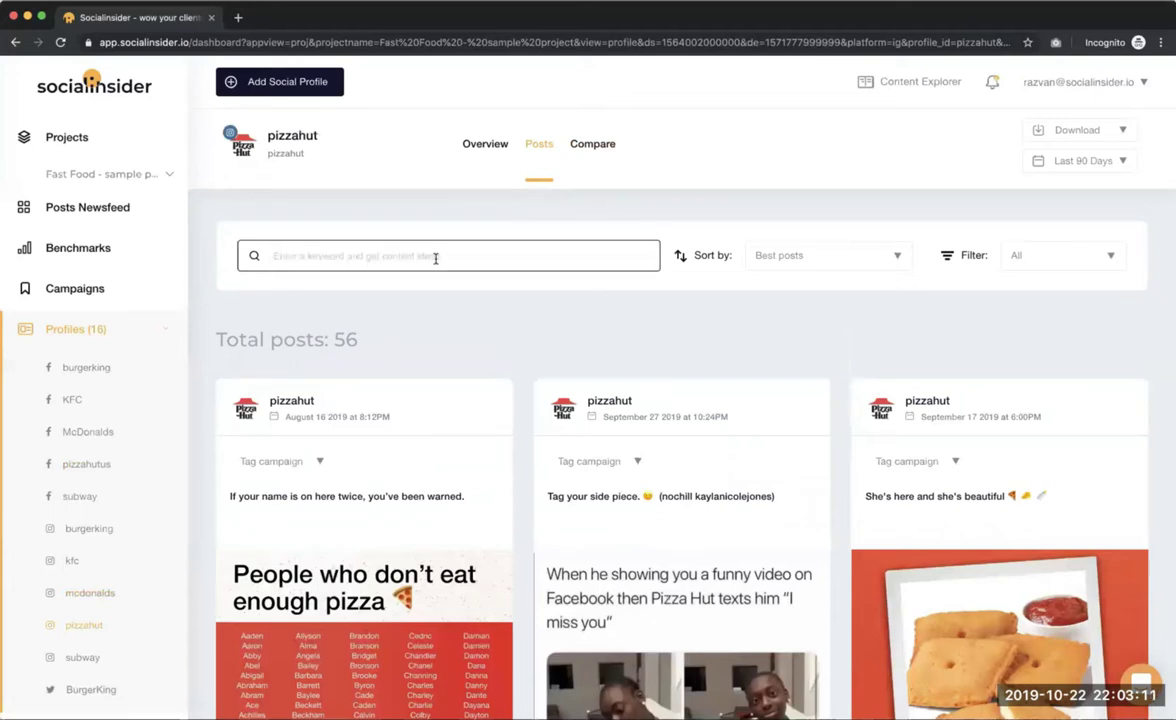
type("wings")
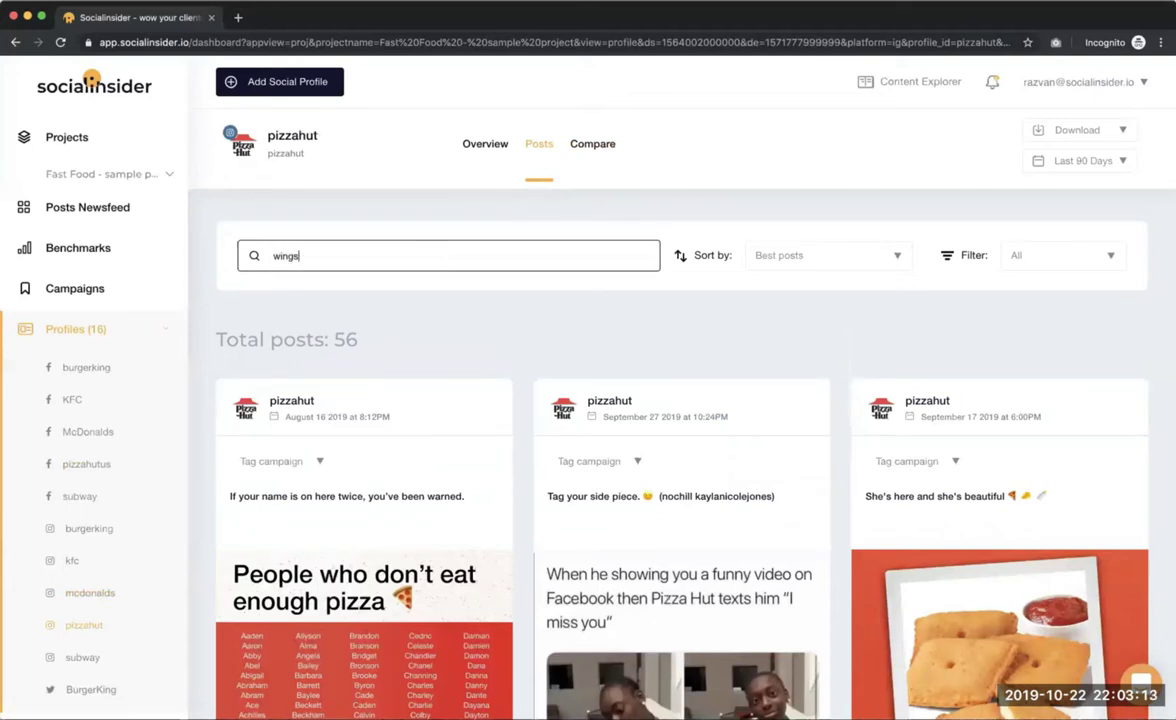
key("Return")
scroll(559, 454, "down", 3)
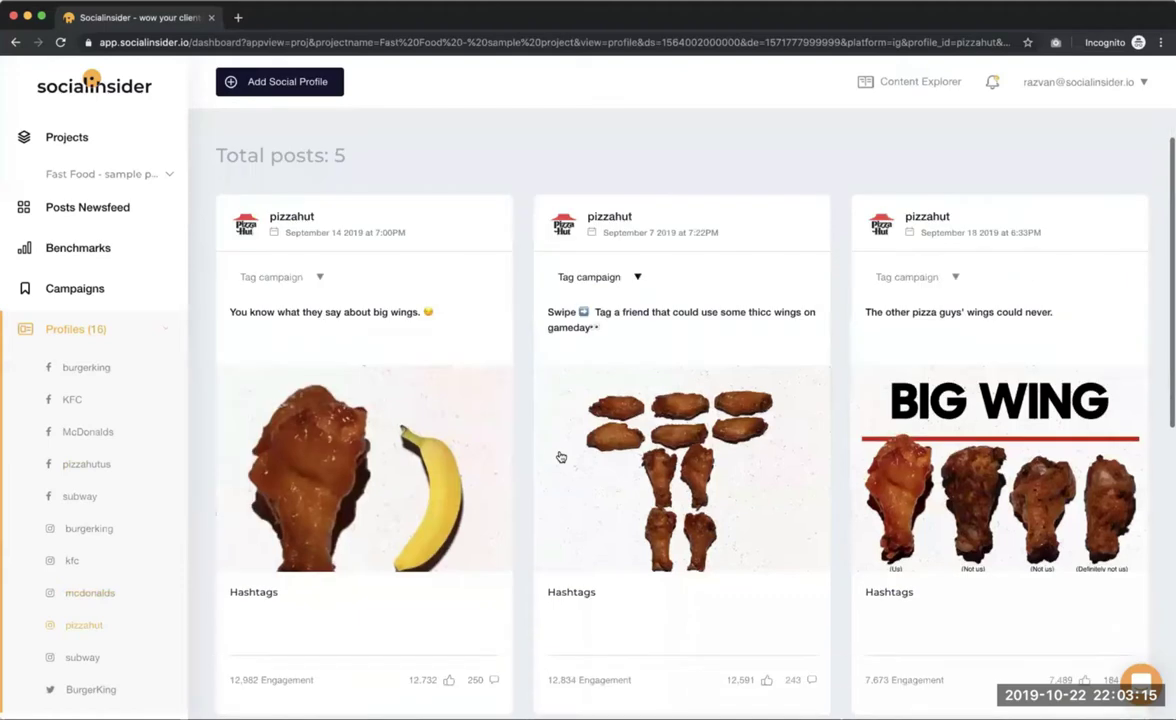
scroll(559, 454, "up", 3)
scroll(560, 457, "down", 5)
scroll(560, 457, "up", 5)
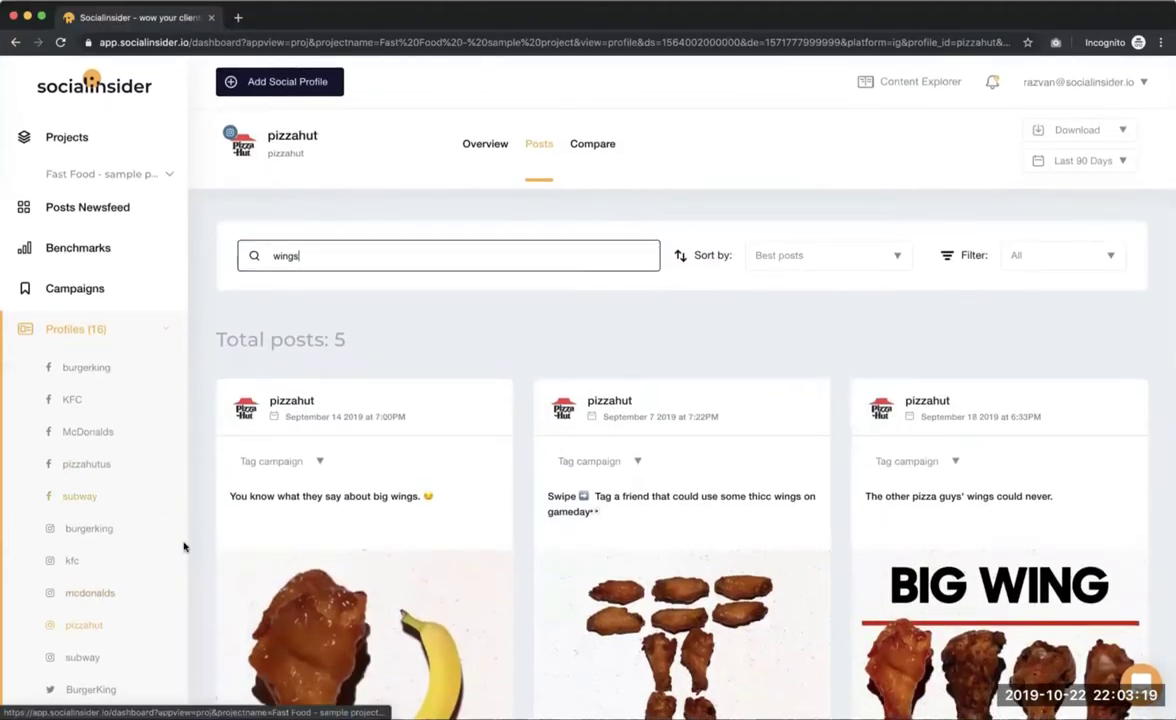
- Search the project's cross-platform posts newsfeed for wings
left_click(102, 215)
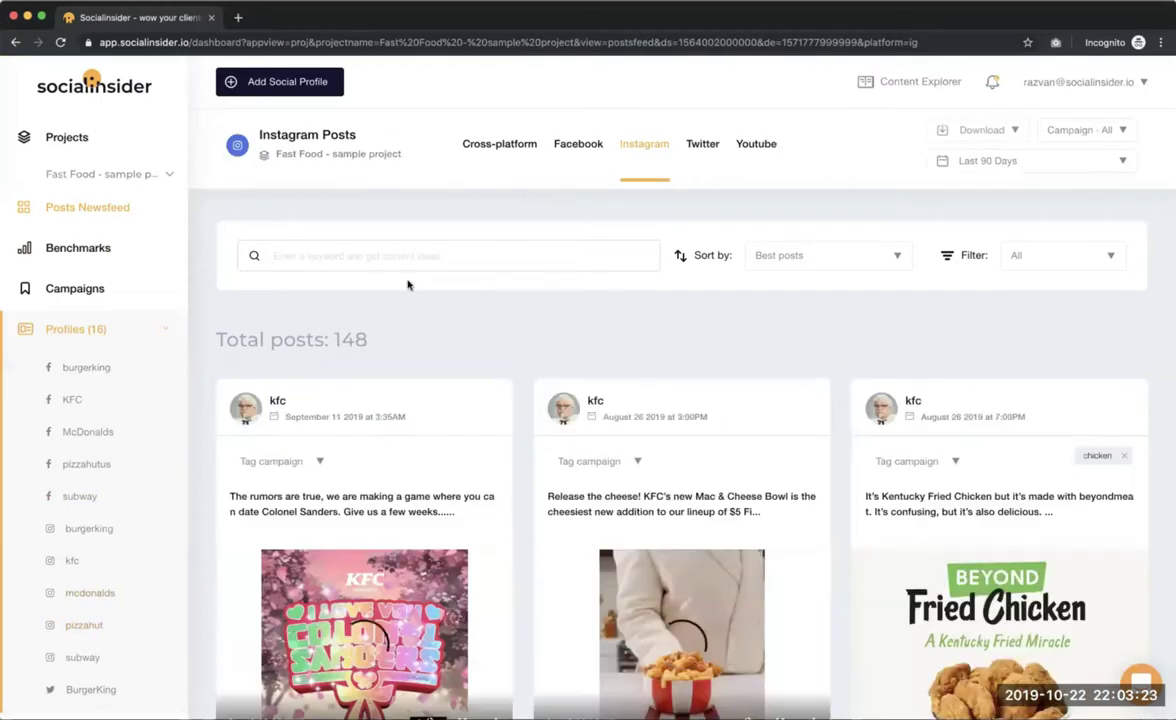
left_click(488, 150)
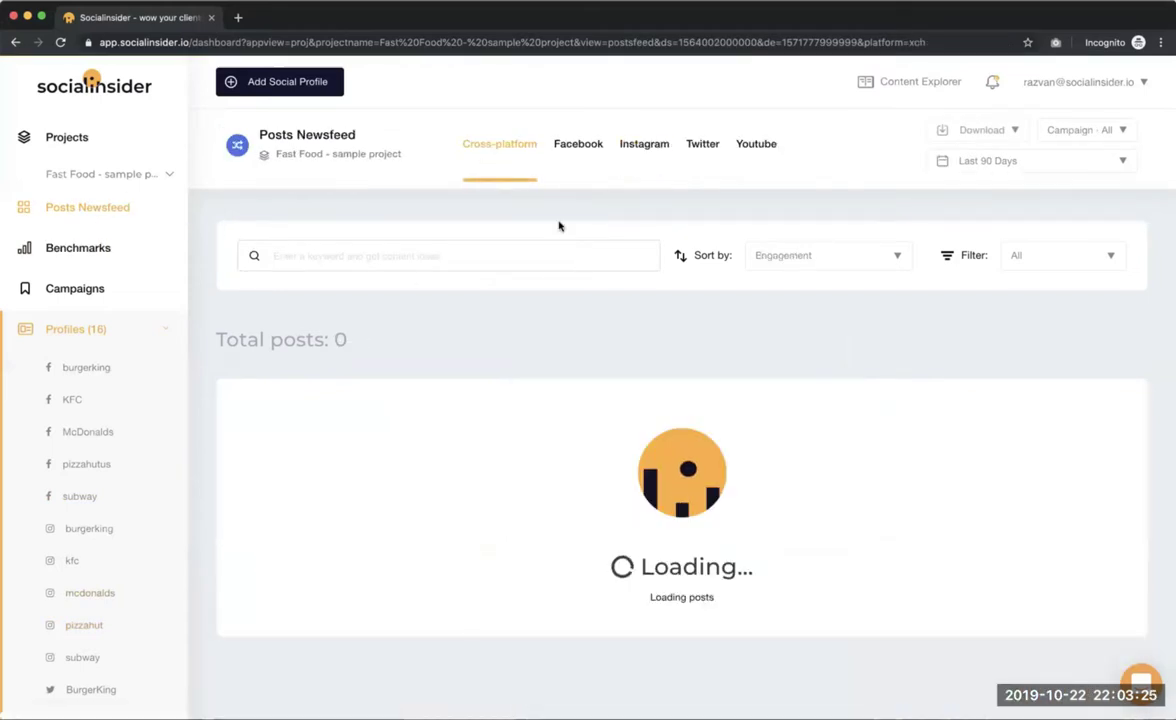
left_click(612, 247)
type("wings")
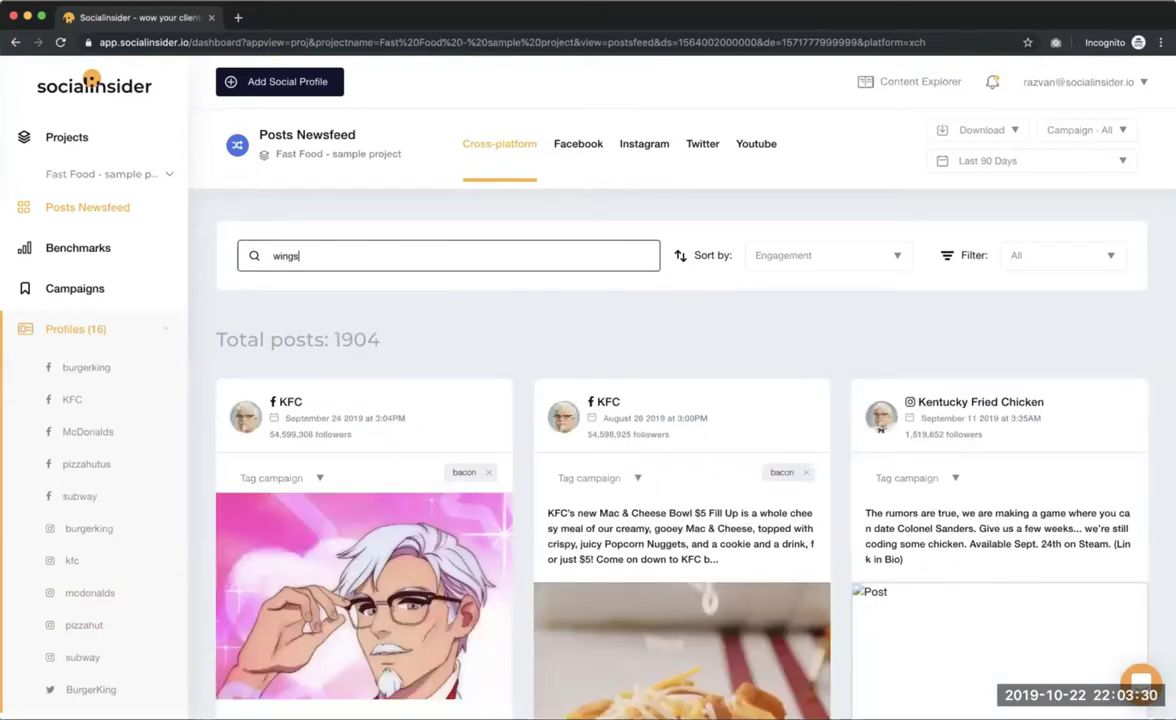
key("Return")
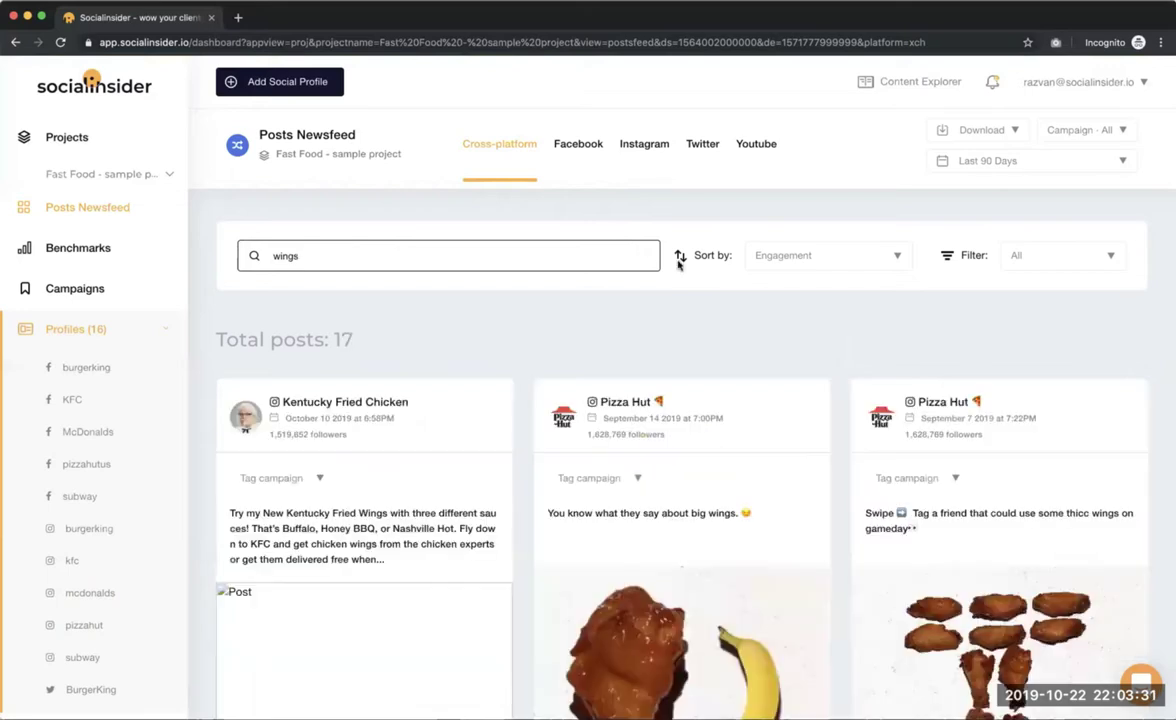
- Tag the last two October 17 KFC posts on the second results page with the wings campaign, and return to the first page
scroll(600, 350, "down", 2)
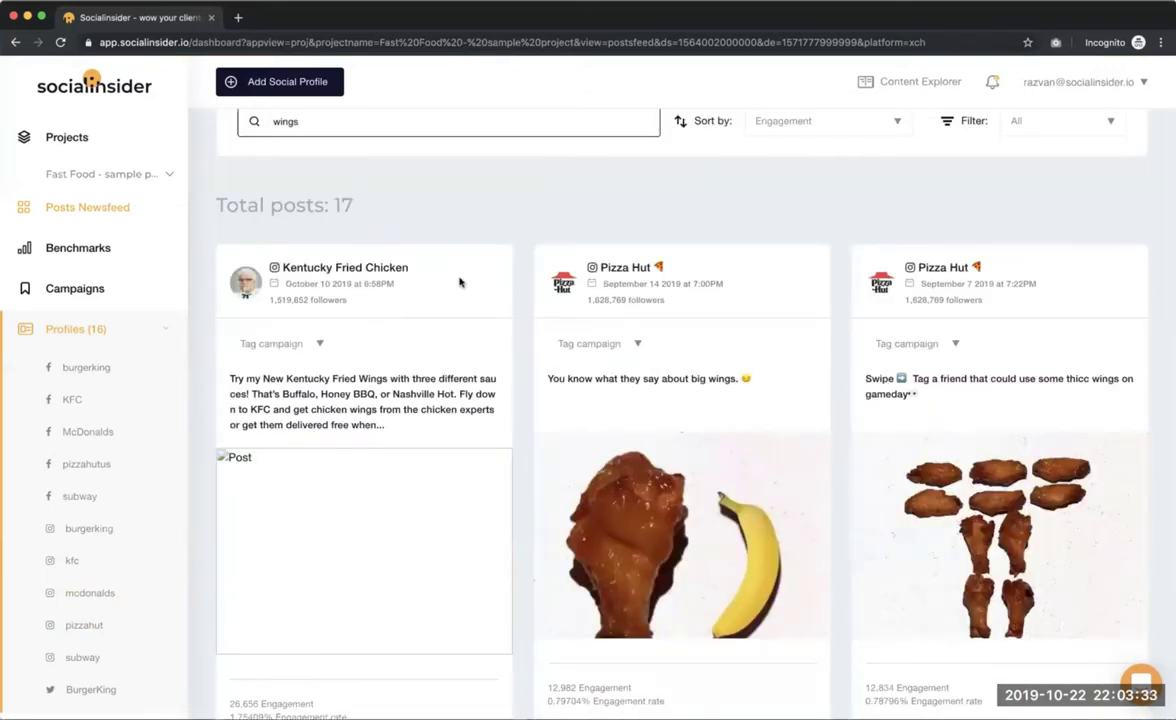
scroll(483, 311, "down", 10)
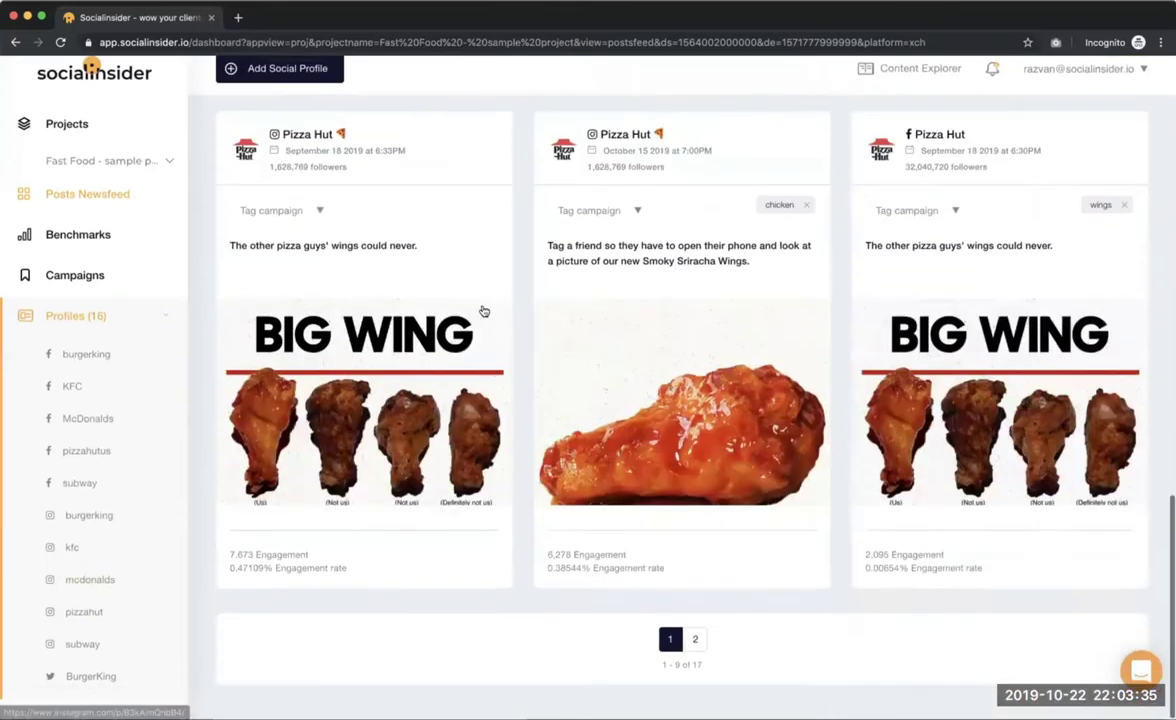
left_click(695, 639)
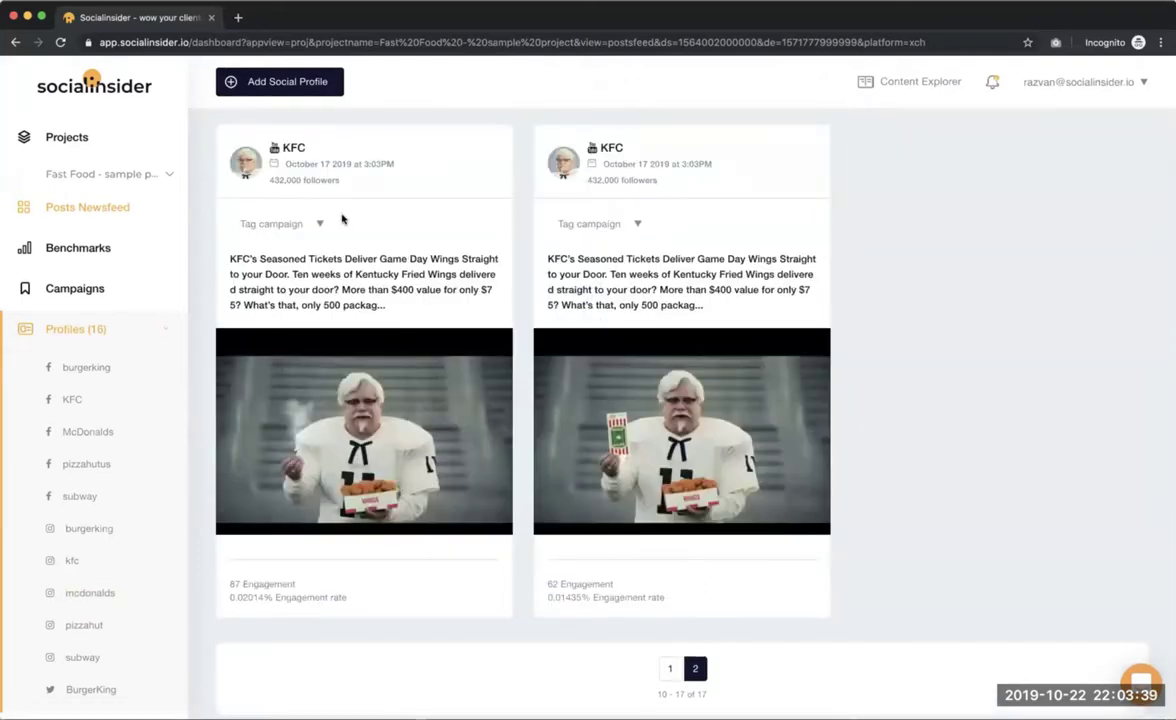
left_click(316, 226)
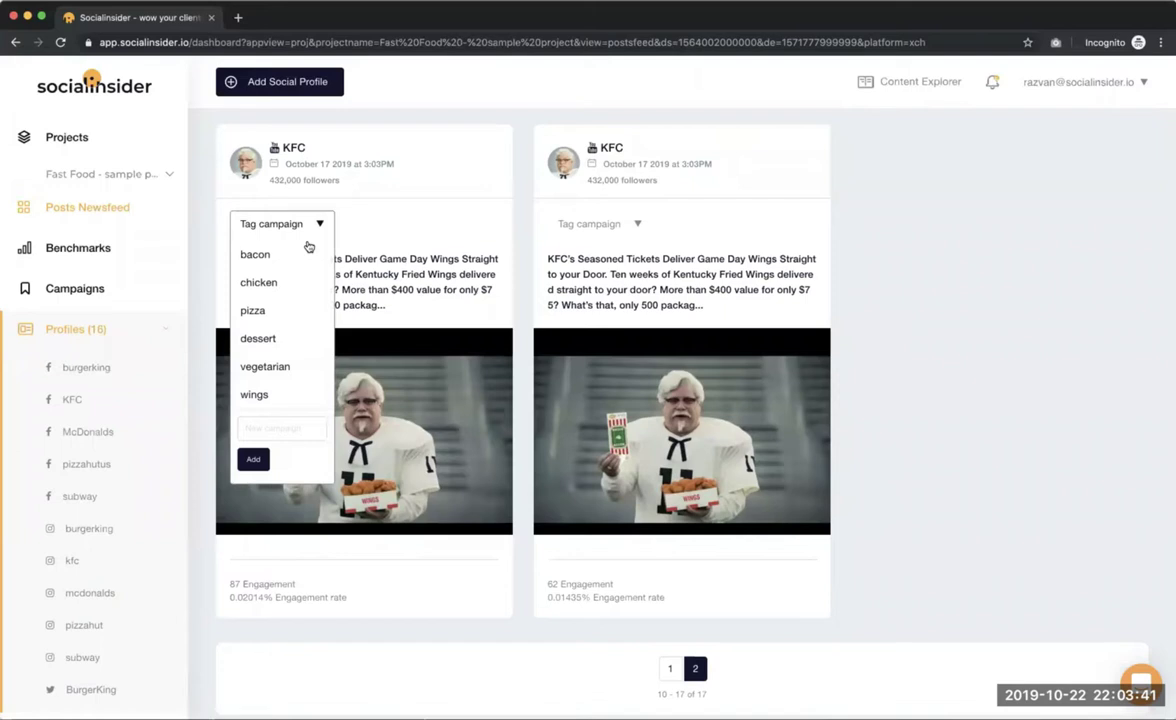
left_click(302, 397)
left_click(615, 222)
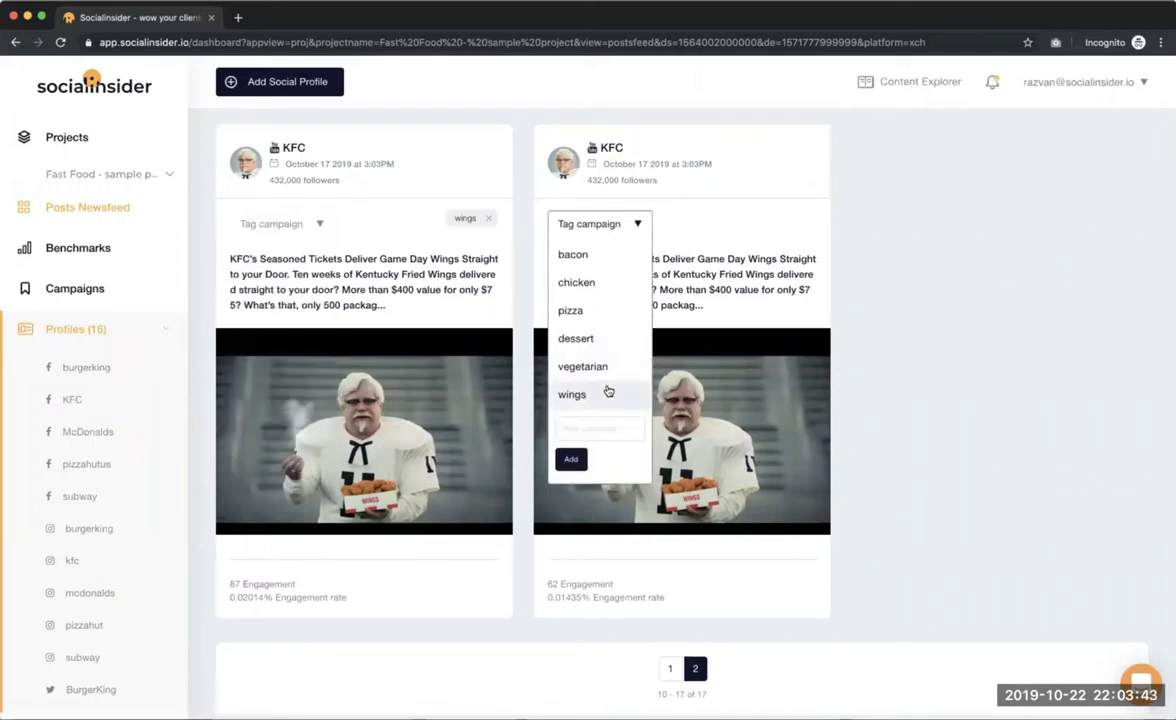
left_click(604, 391)
left_click(670, 668)
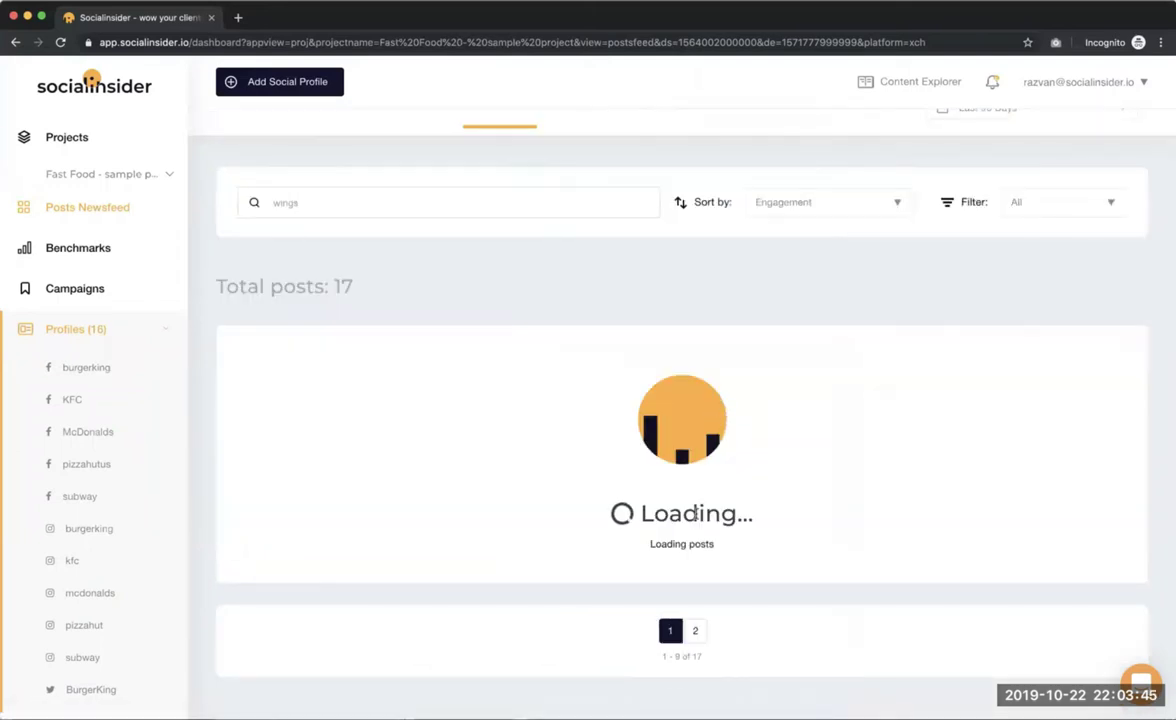
- Tag Pizza Hut's September 18 and October 15 Instagram posts with the wings campaign
scroll(685, 488, "up", 2)
left_click(262, 394)
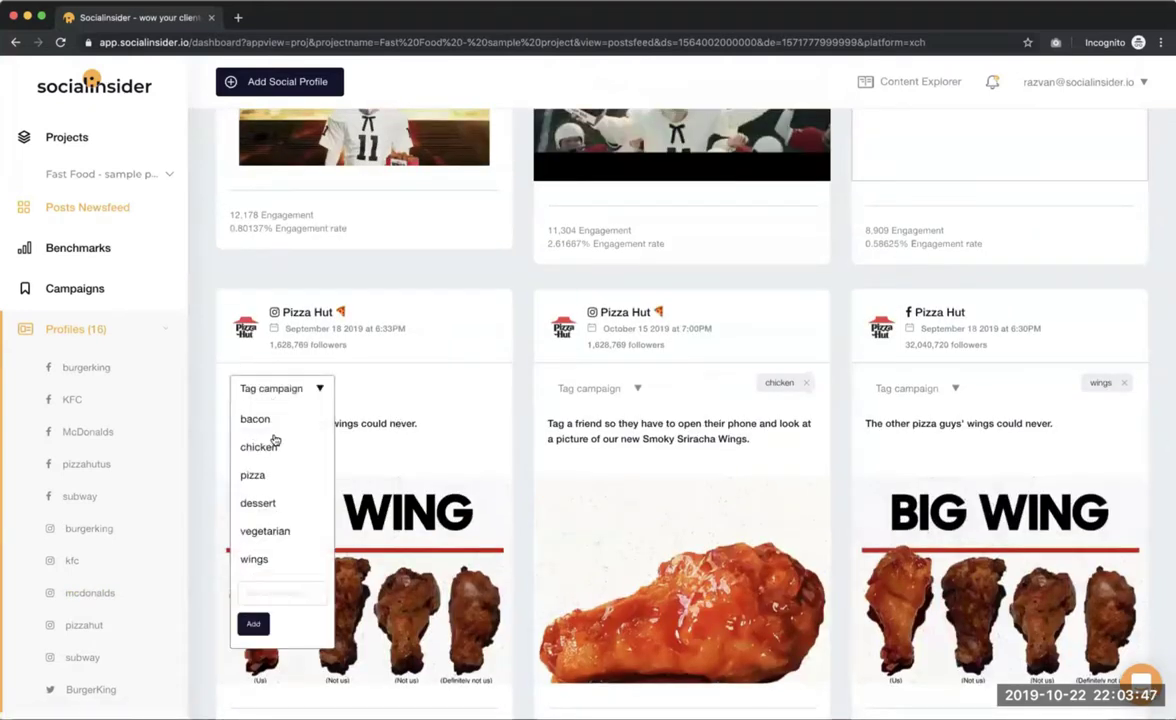
left_click(289, 556)
left_click(610, 388)
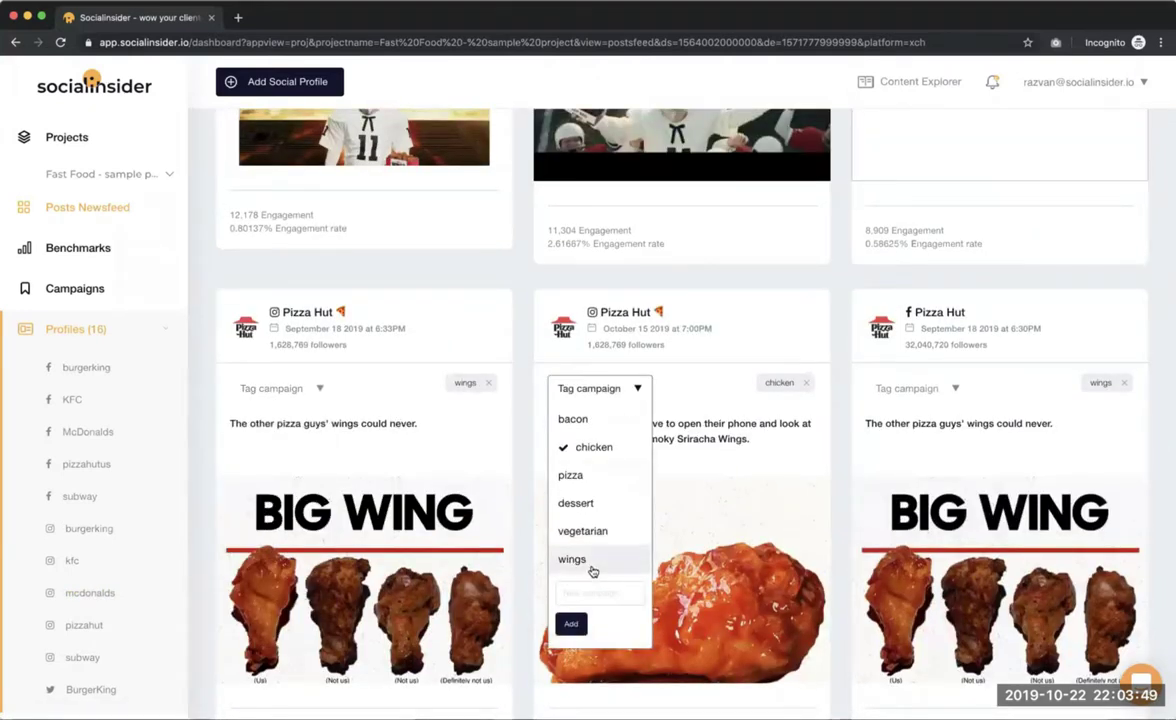
left_click(585, 556)
left_click(945, 385)
left_click(907, 563)
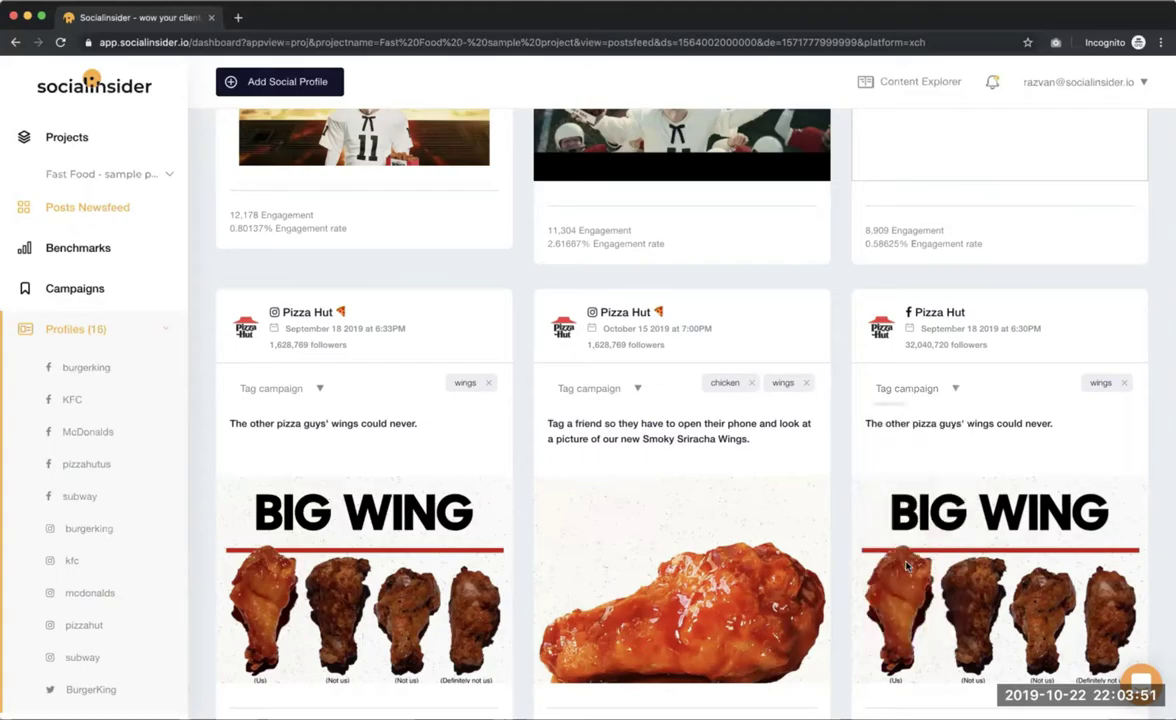
left_click(907, 567)
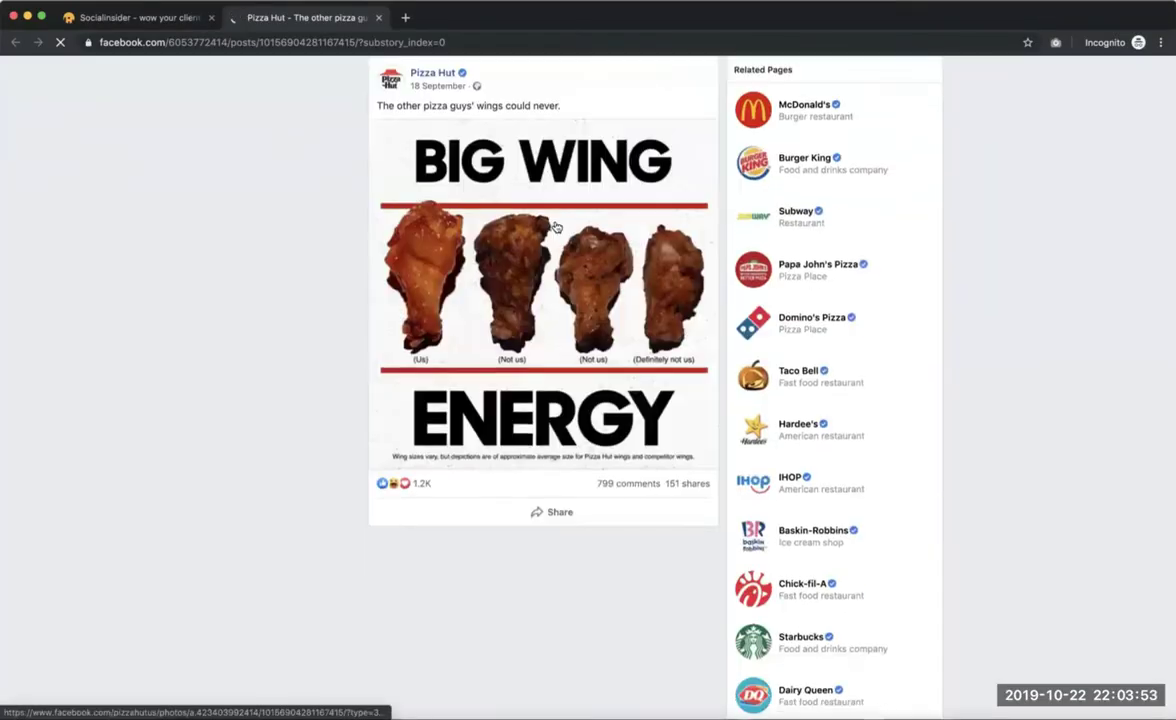
key("super+w")
scroll(865, 350, "up", 2)
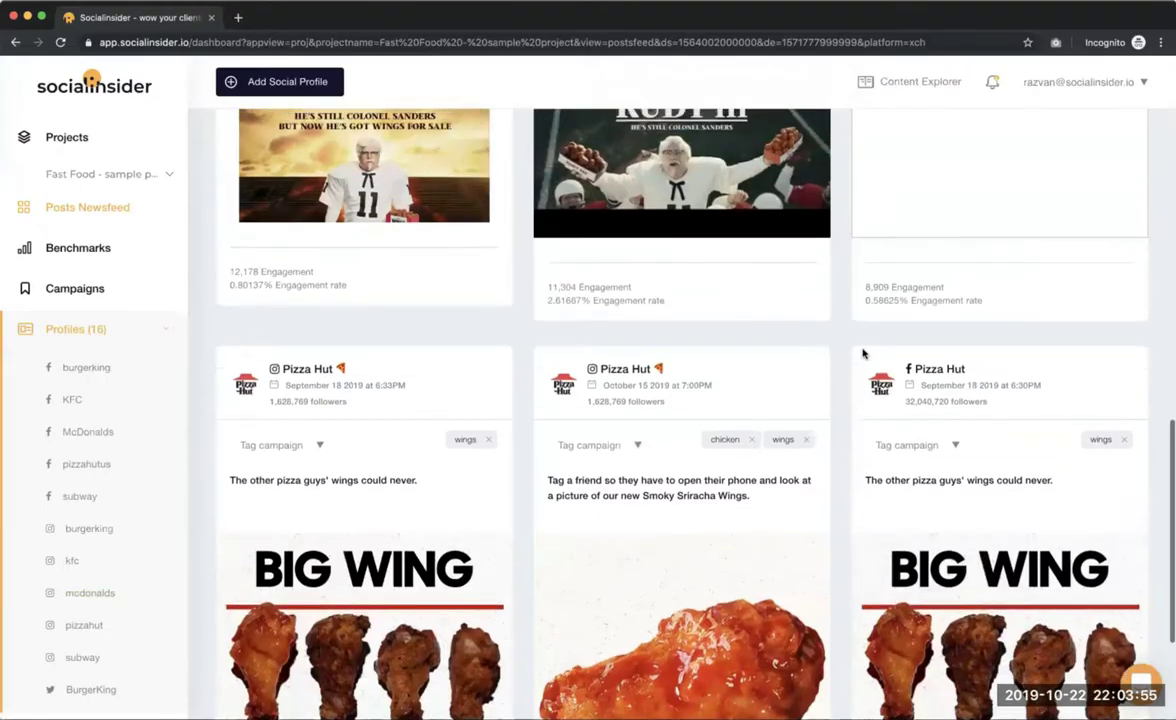
- Remove the chicken tag from Pizza Hut's October 15 Instagram post and tag it with chicken again
scroll(865, 352, "down", 4)
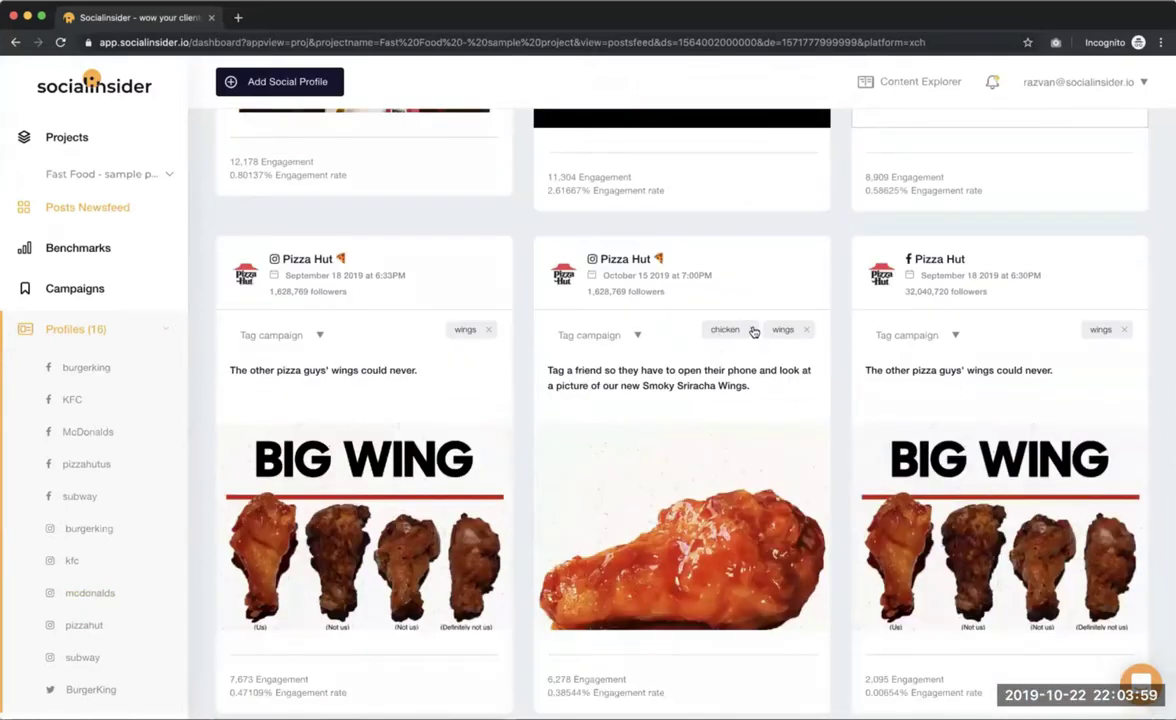
left_click(751, 330)
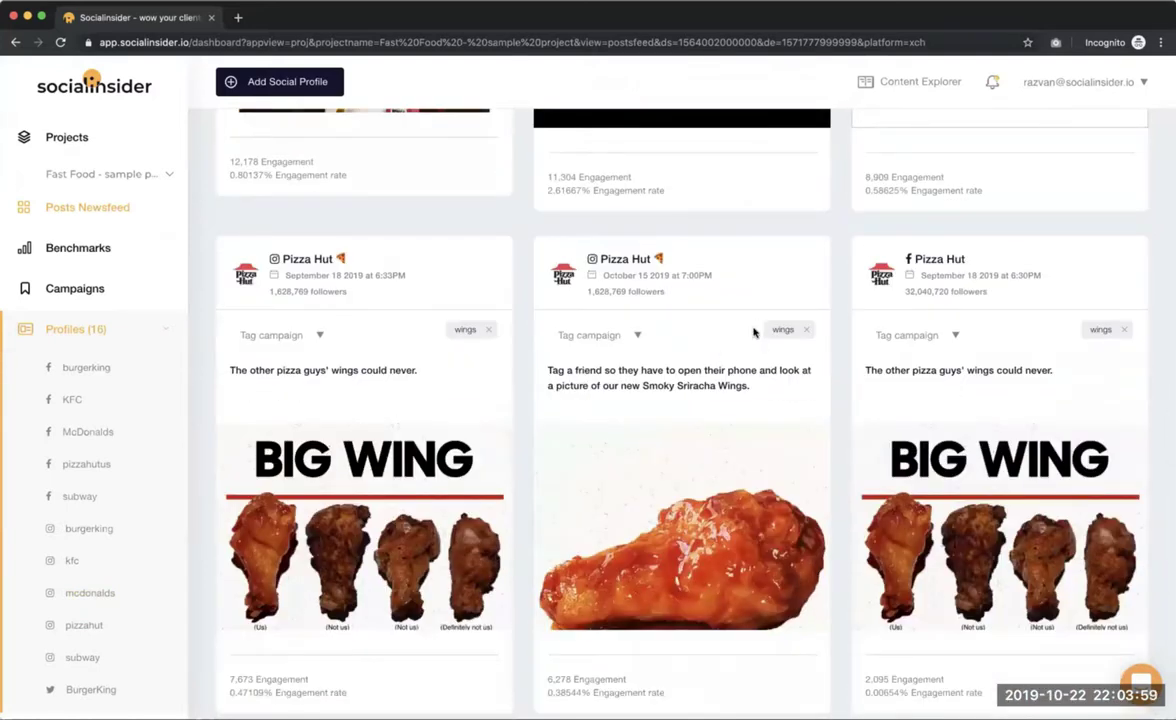
left_click(595, 335)
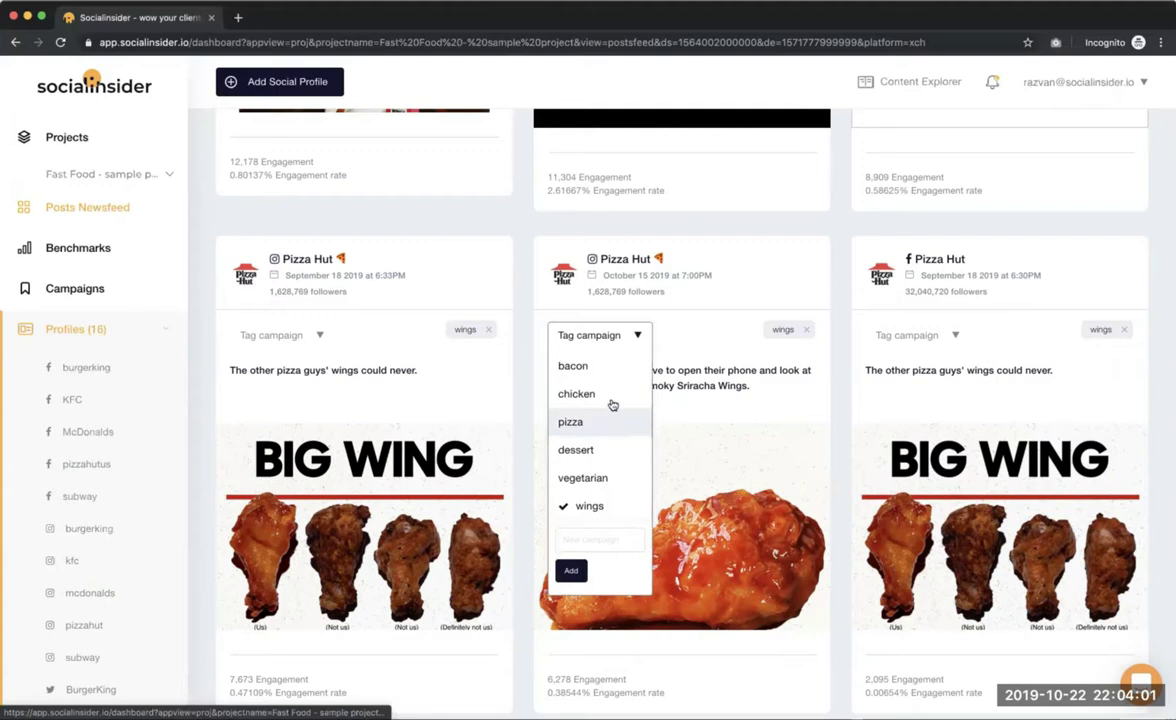
left_click(608, 389)
- Tag the KFC October 17 and October 13 Instagram posts and the October 10 YouTube post with the wings campaign
scroll(703, 307, "up", 1)
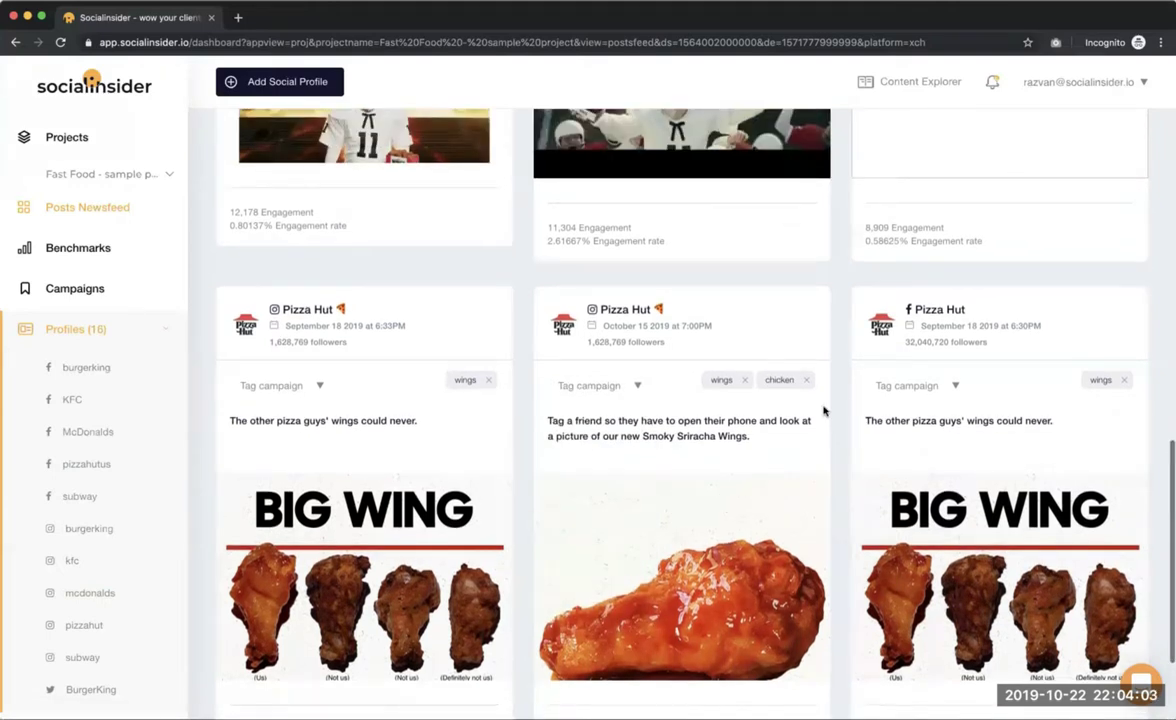
scroll(824, 408, "up", 3)
scroll(824, 408, "up", 3)
left_click(950, 222)
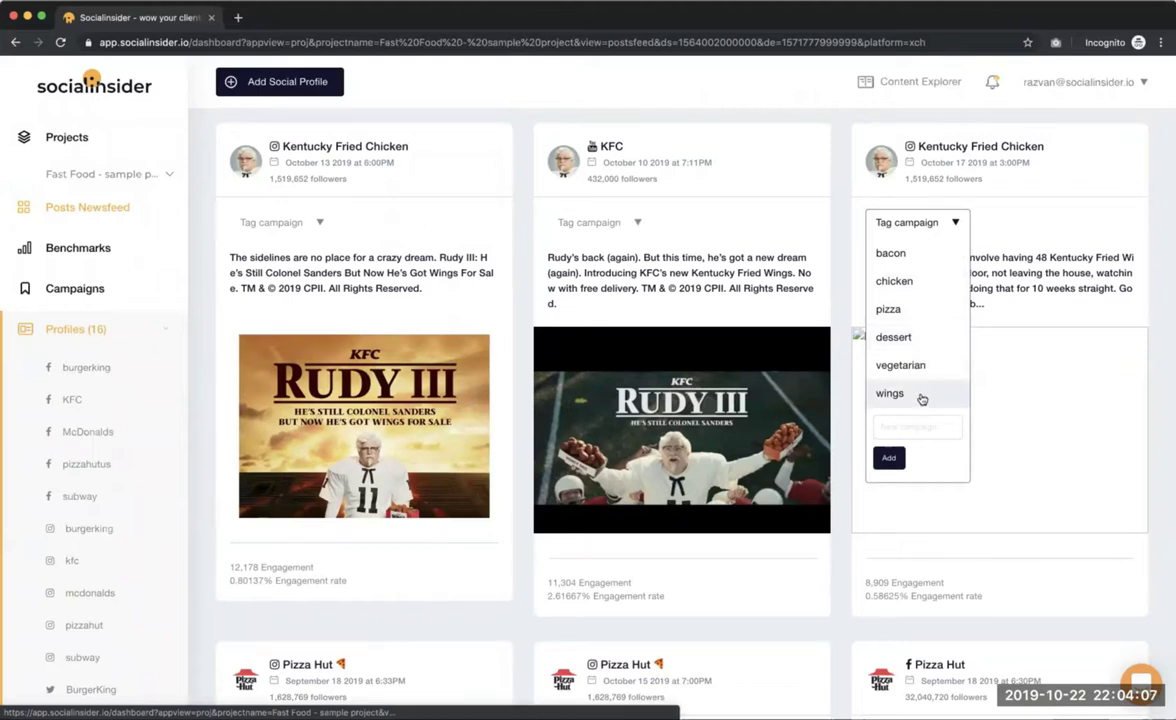
left_click(921, 398)
scroll(654, 235, "up", 4)
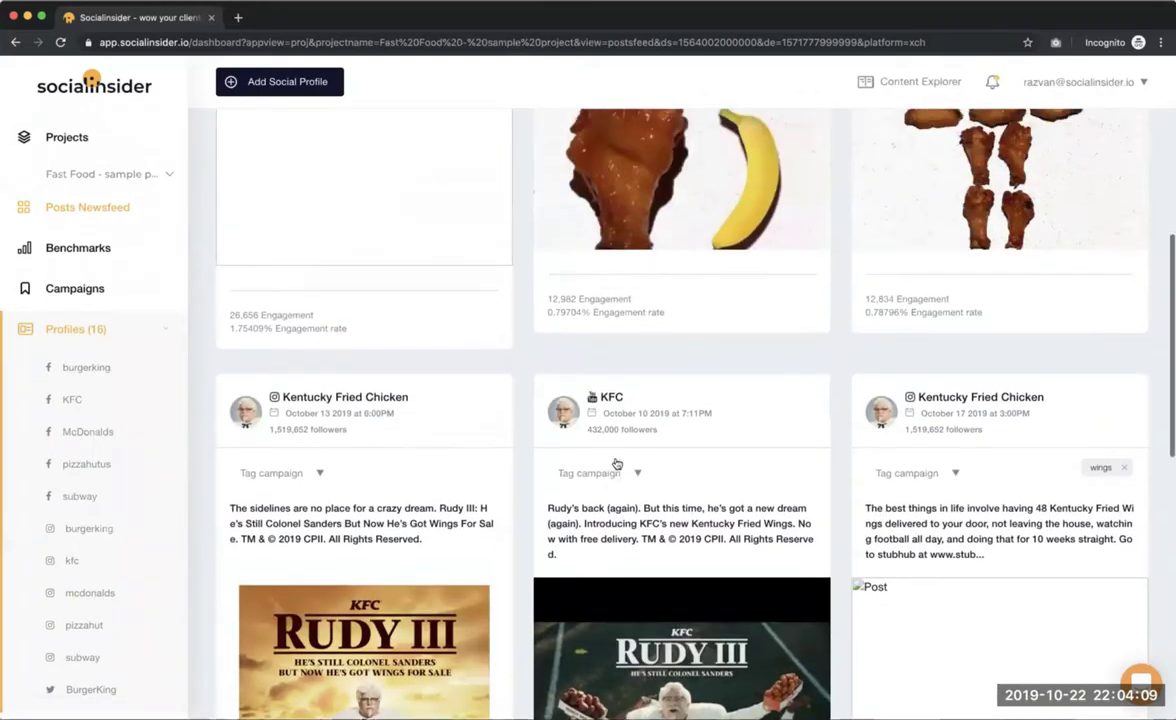
left_click(614, 473)
left_click(575, 638)
scroll(285, 530, "up", 1)
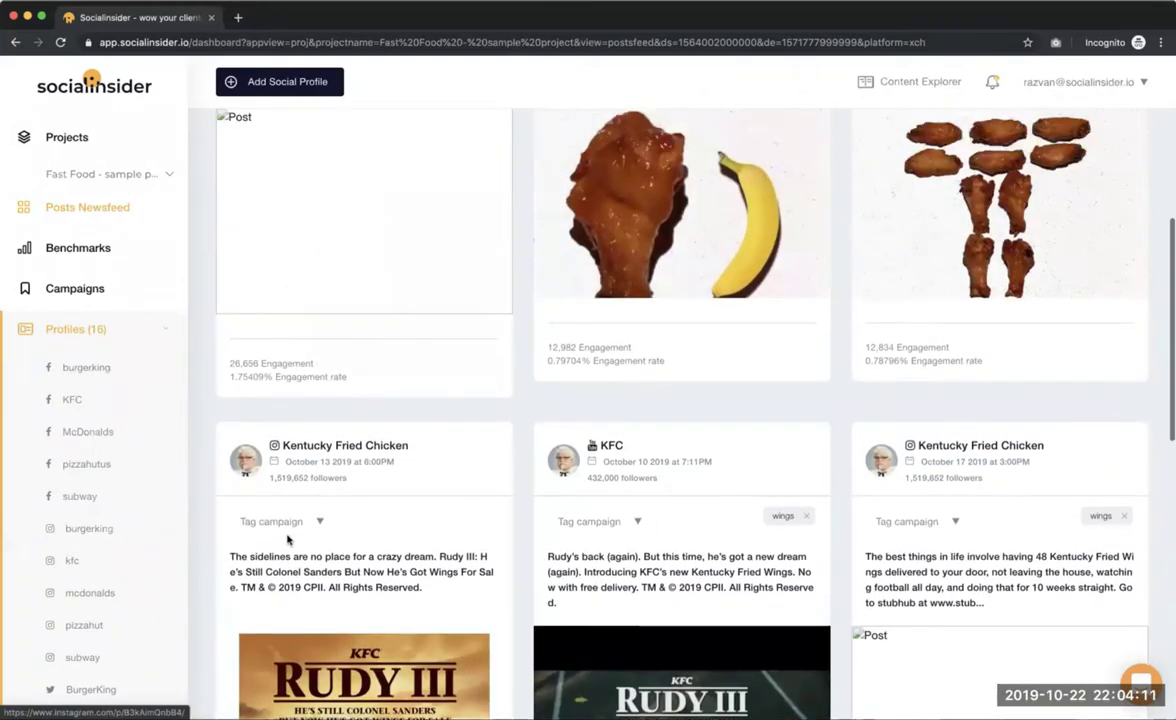
left_click(276, 525)
left_click(287, 688)
- Tag the October 10 Kentucky Fried Chicken post and Pizza Hut's September 14 and September 7 Instagram posts with wings
scroll(300, 560, "up", 5)
left_click(318, 350)
left_click(300, 523)
left_click(615, 353)
left_click(600, 525)
left_click(923, 350)
left_click(898, 519)
scroll(819, 375, "up", 3)
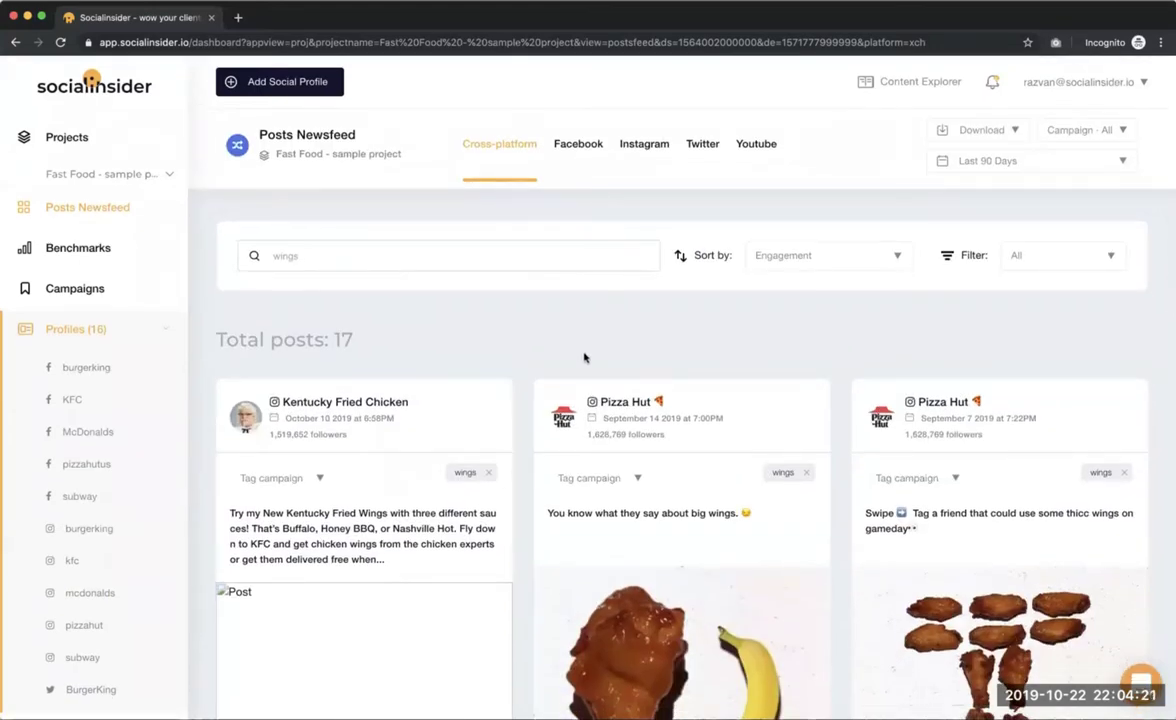
- Look over the tagged posts and view the campaign choices of Pizza Hut's September 14 post
scroll(585, 358, "down", 3)
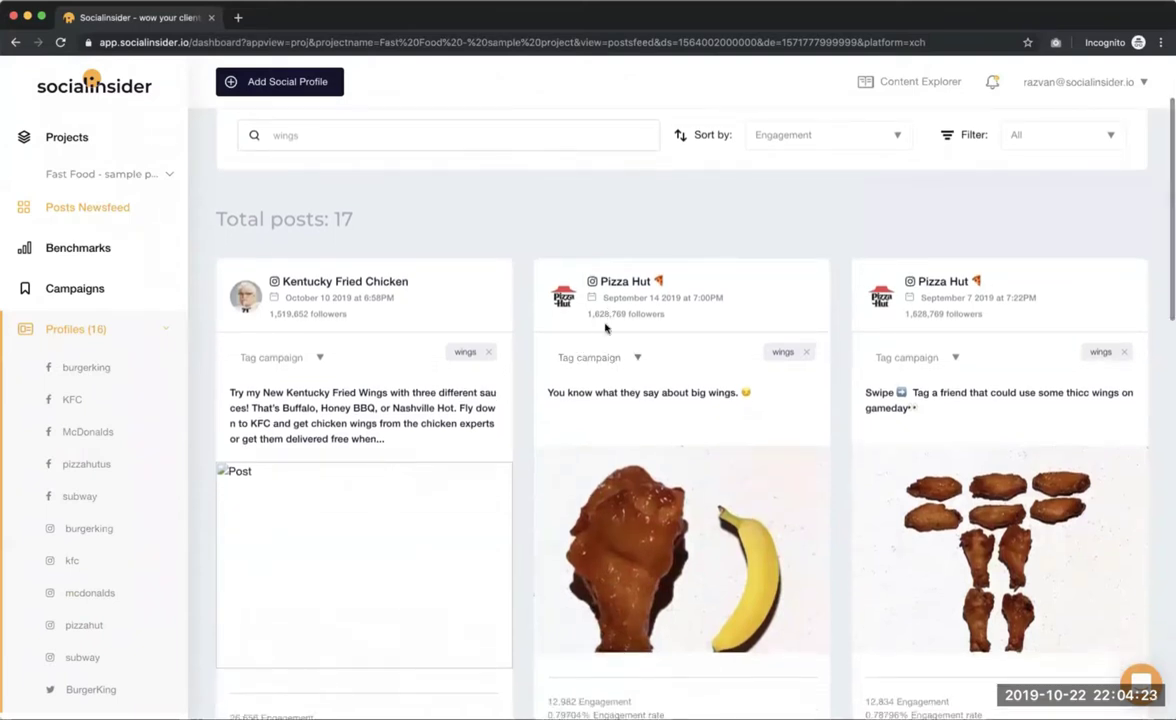
scroll(605, 327, "up", 3)
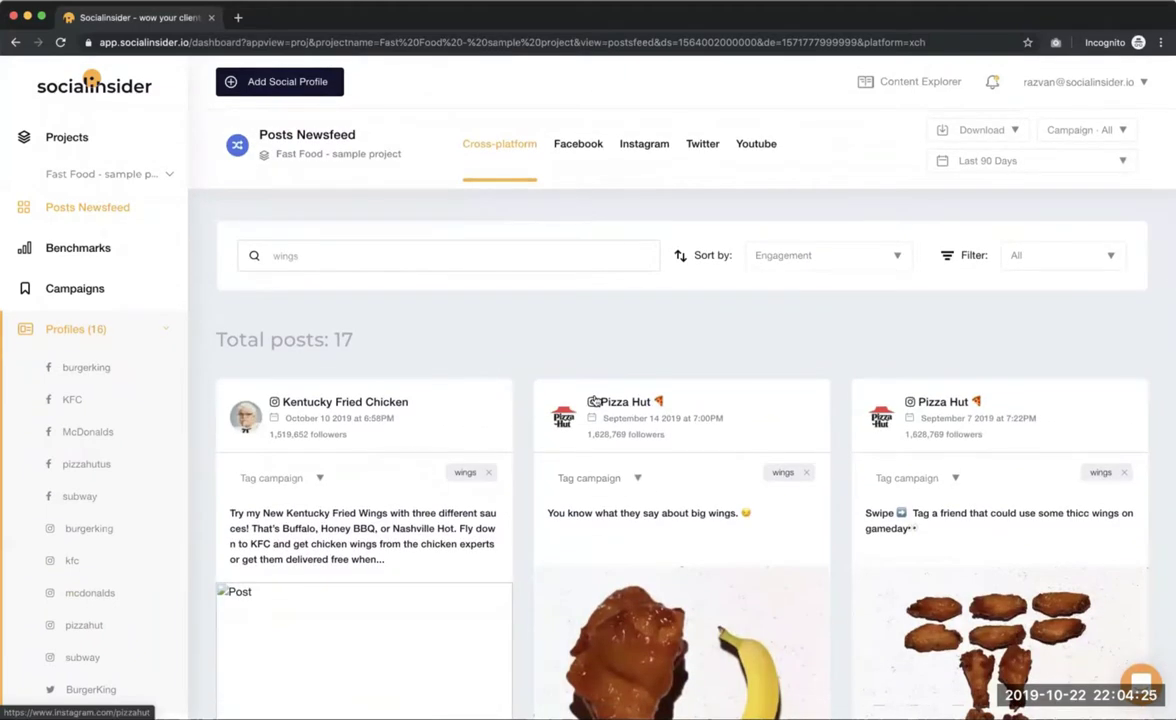
left_click(636, 478)
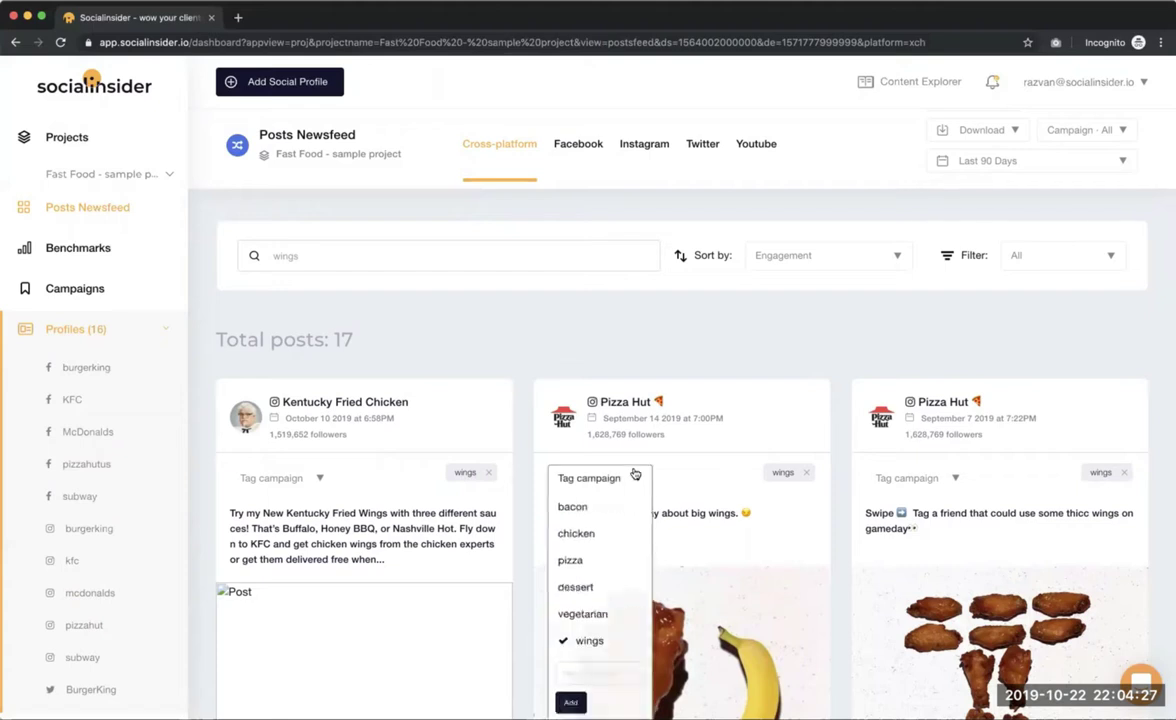
left_click(702, 487)
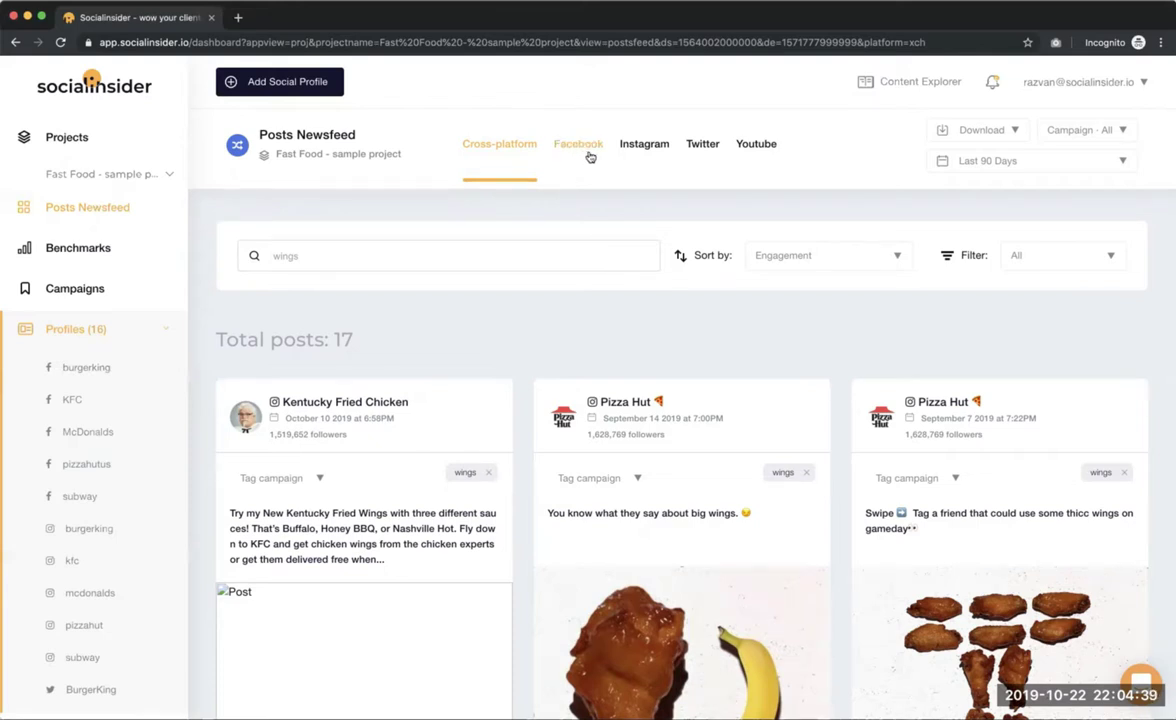
- Open the posts of the subway Instagram profile
left_click(90, 496)
scroll(80, 551, "down", 3)
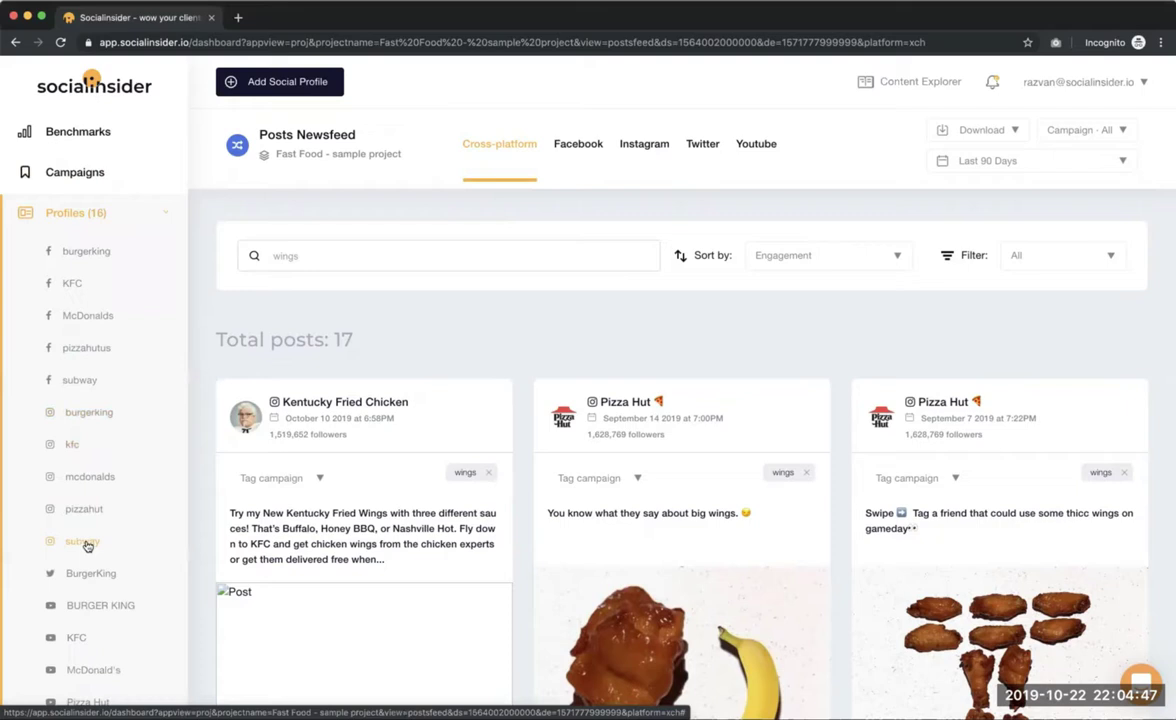
left_click(80, 541)
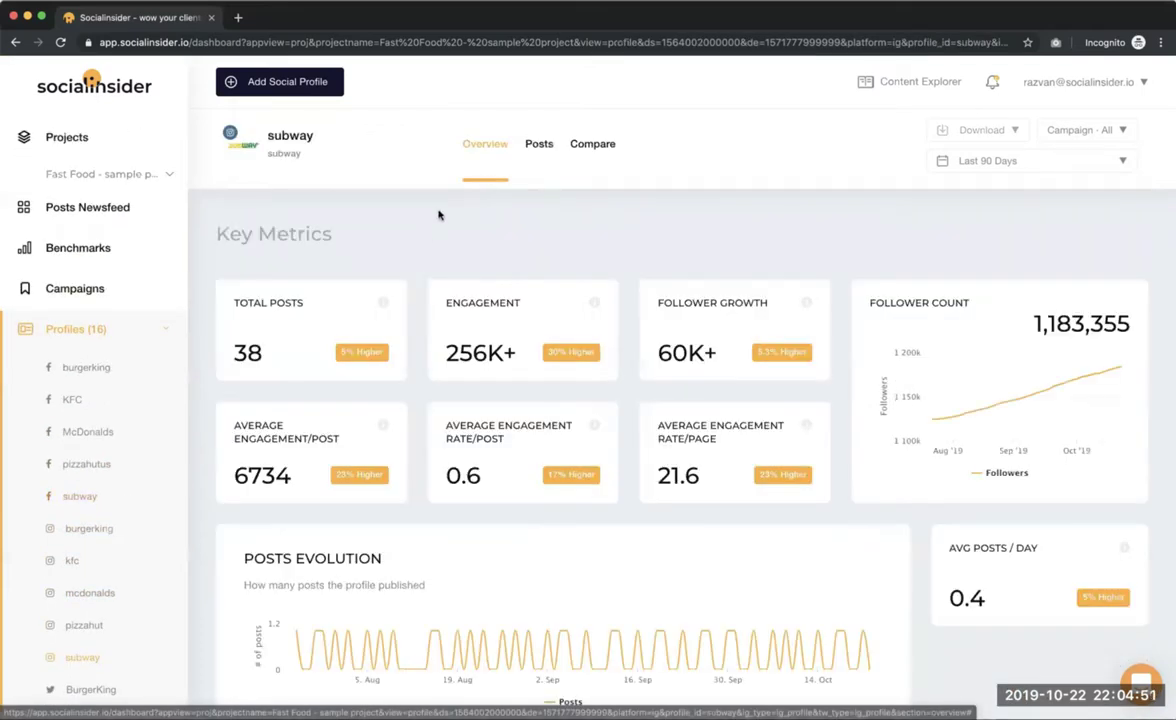
left_click(540, 150)
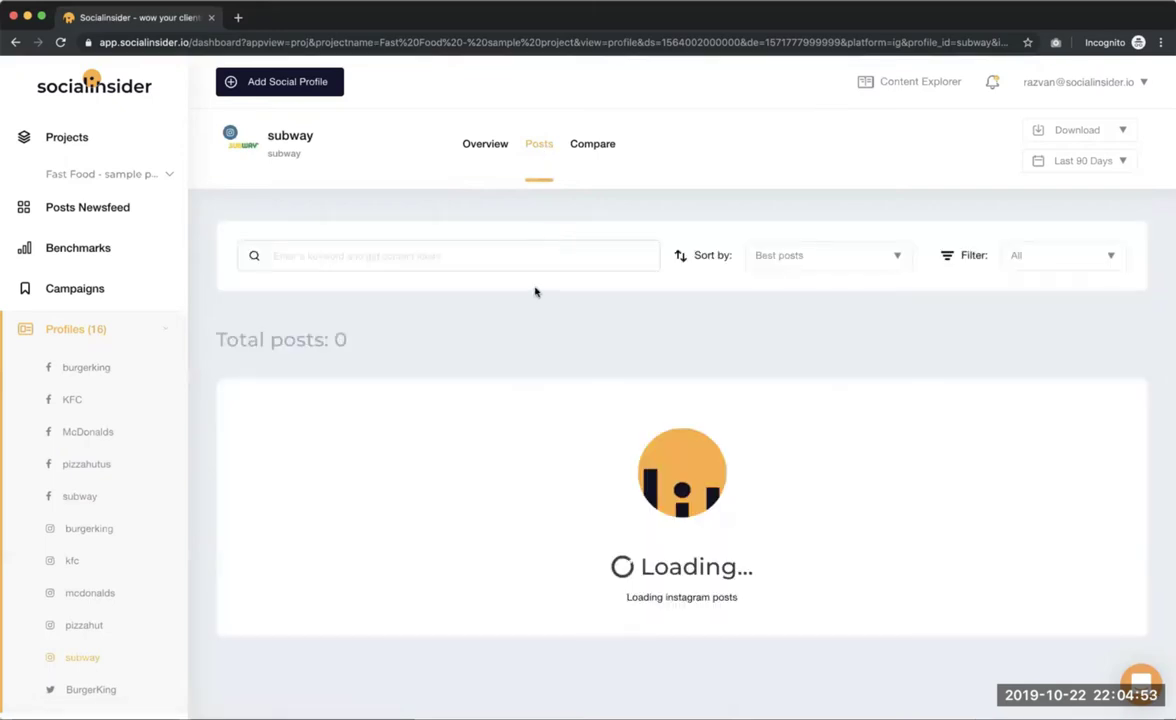
scroll(560, 380, "down", 5)
scroll(590, 360, "up", 5)
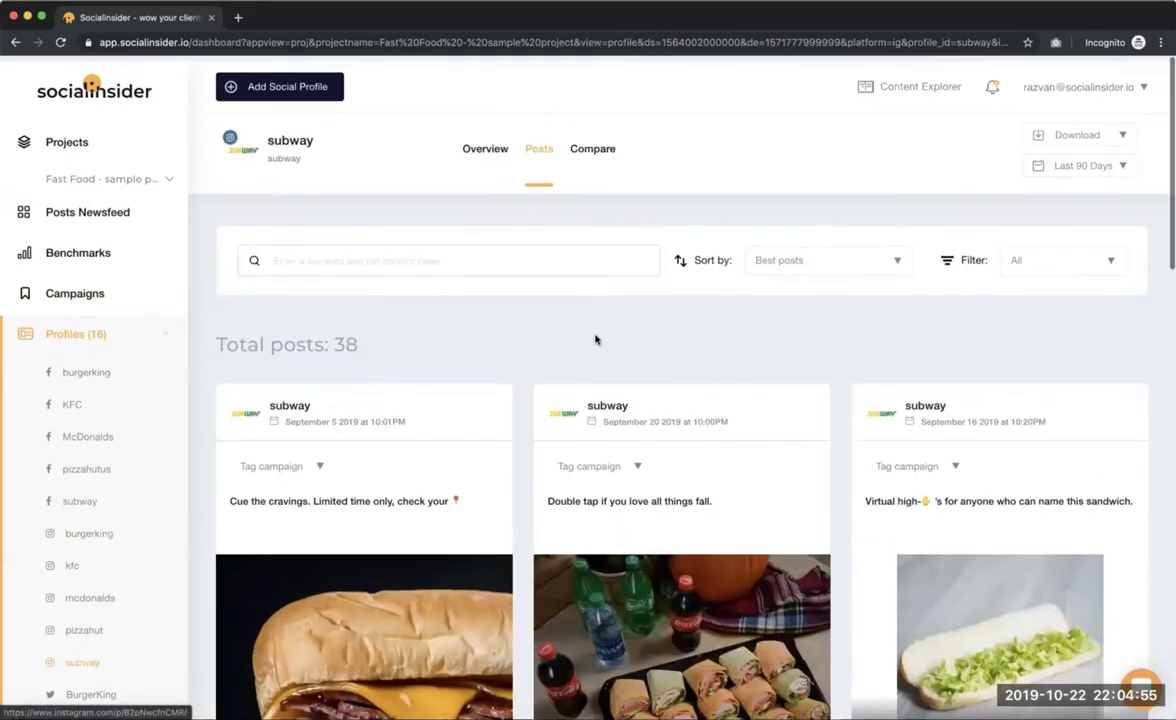
- Tag subway's September 16 post with the vegetarian campaign and its September 5 post with the bacon campaign
scroll(640, 450, "down", 4)
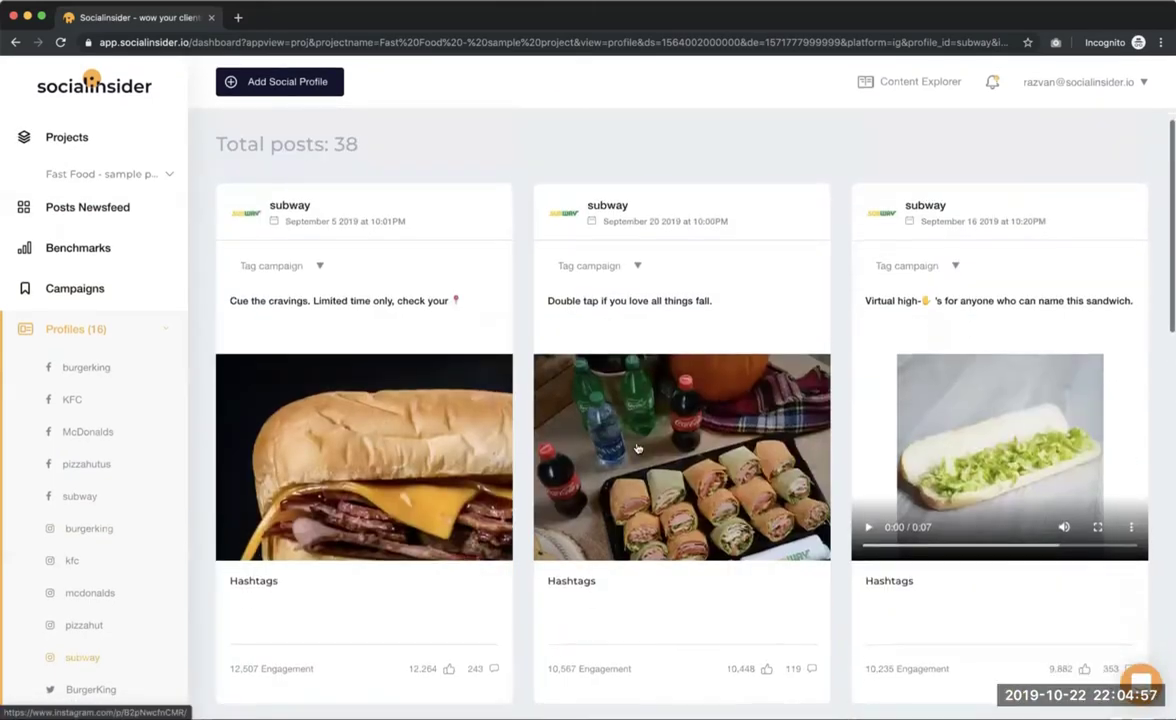
scroll(673, 472, "up", 1)
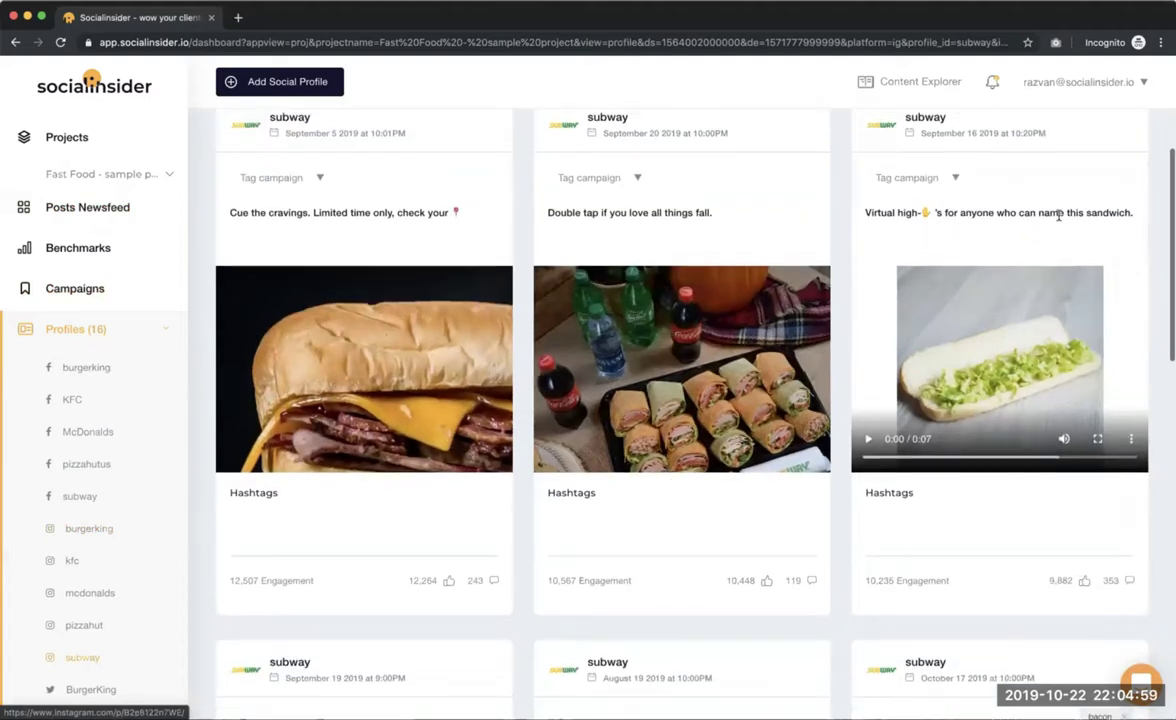
left_click(953, 177)
left_click(926, 333)
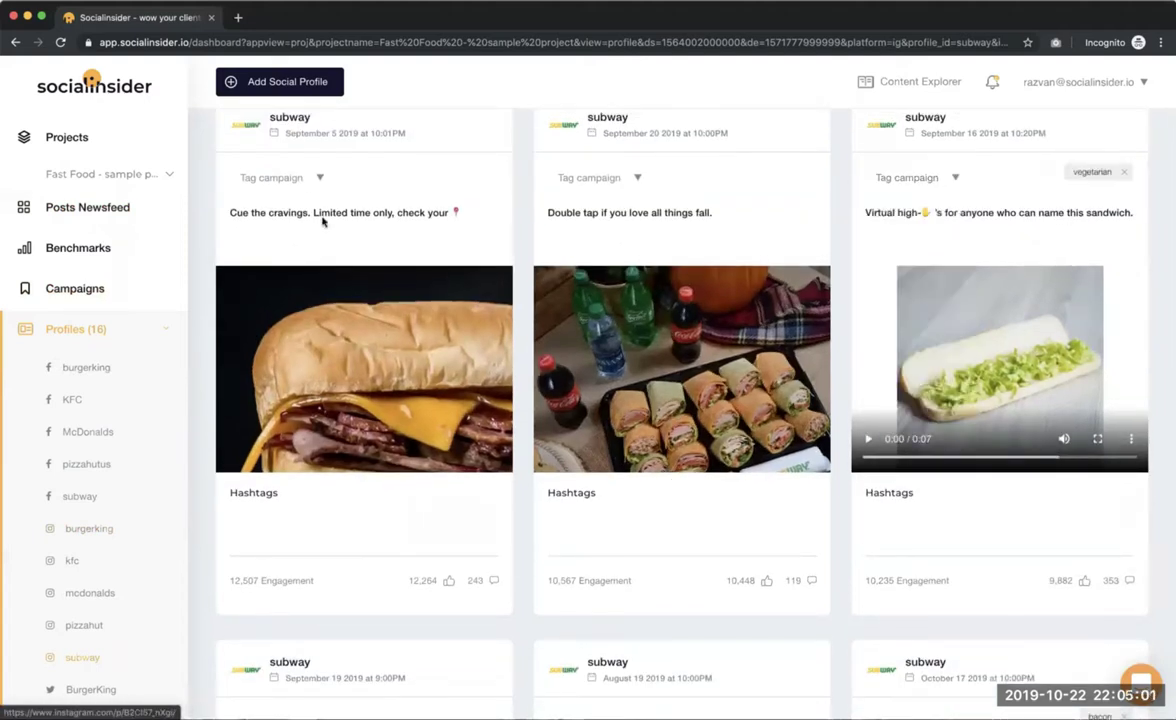
left_click(265, 177)
left_click(272, 208)
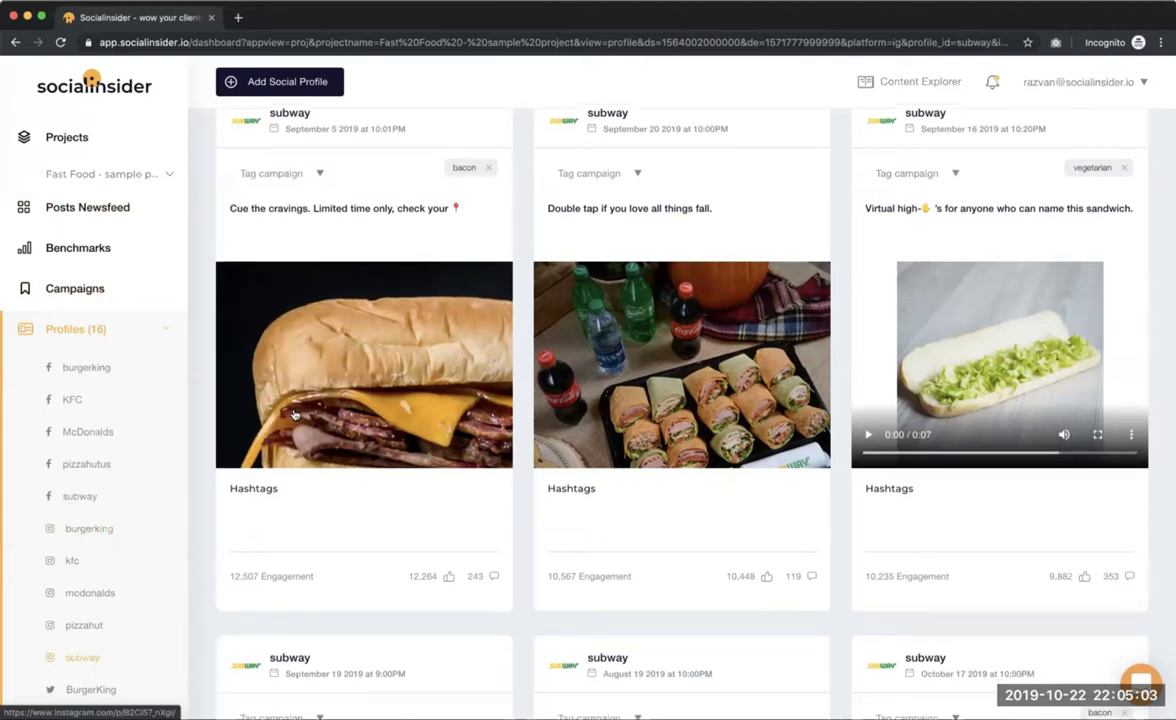
- Look at the second row of subway posts and view the campaign choices of the October 17 post
scroll(294, 413, "down", 6)
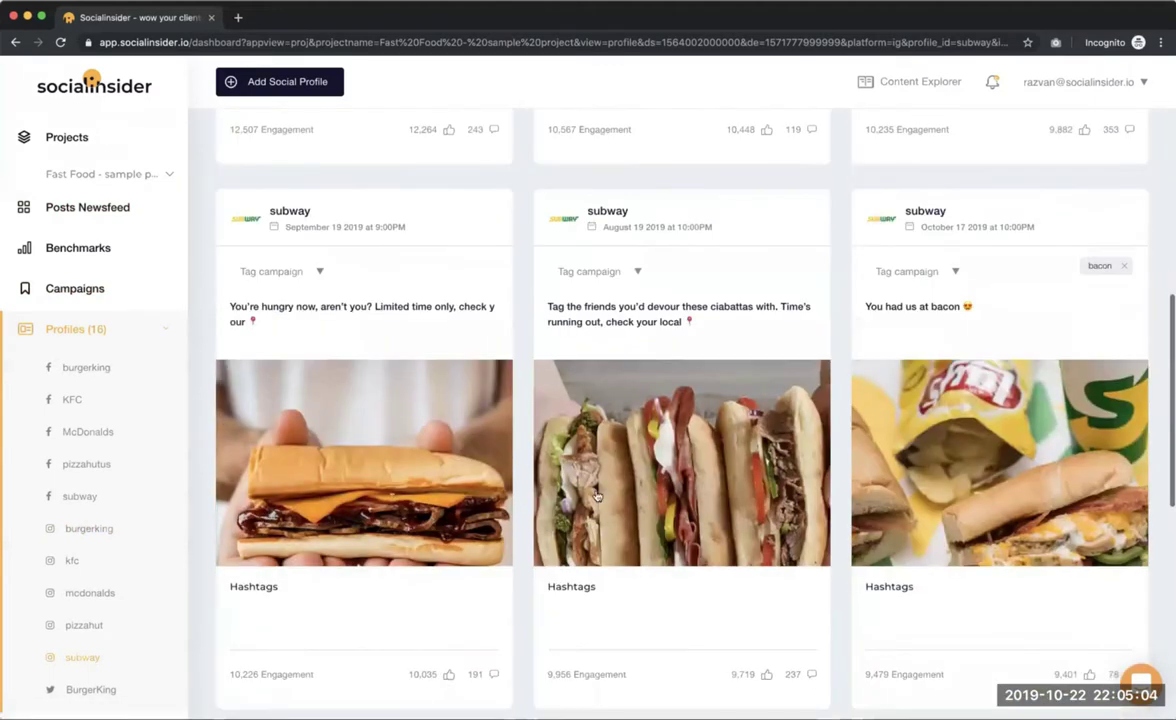
left_click(568, 270)
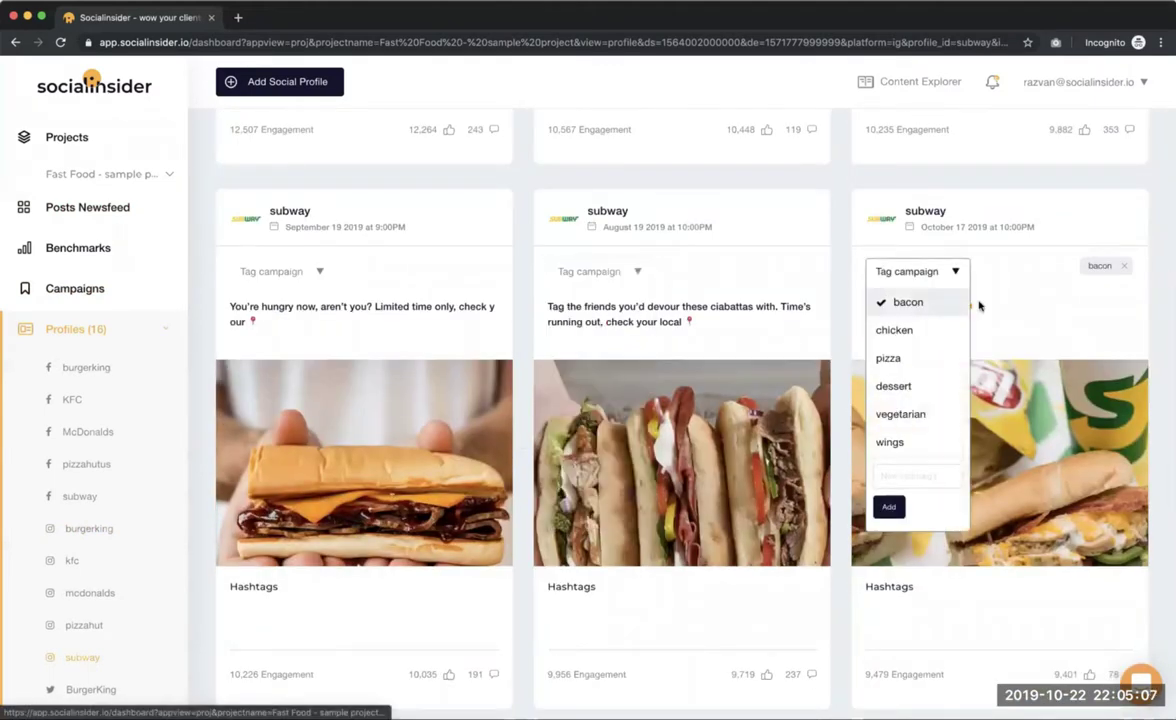
scroll(595, 393, "up", 10)
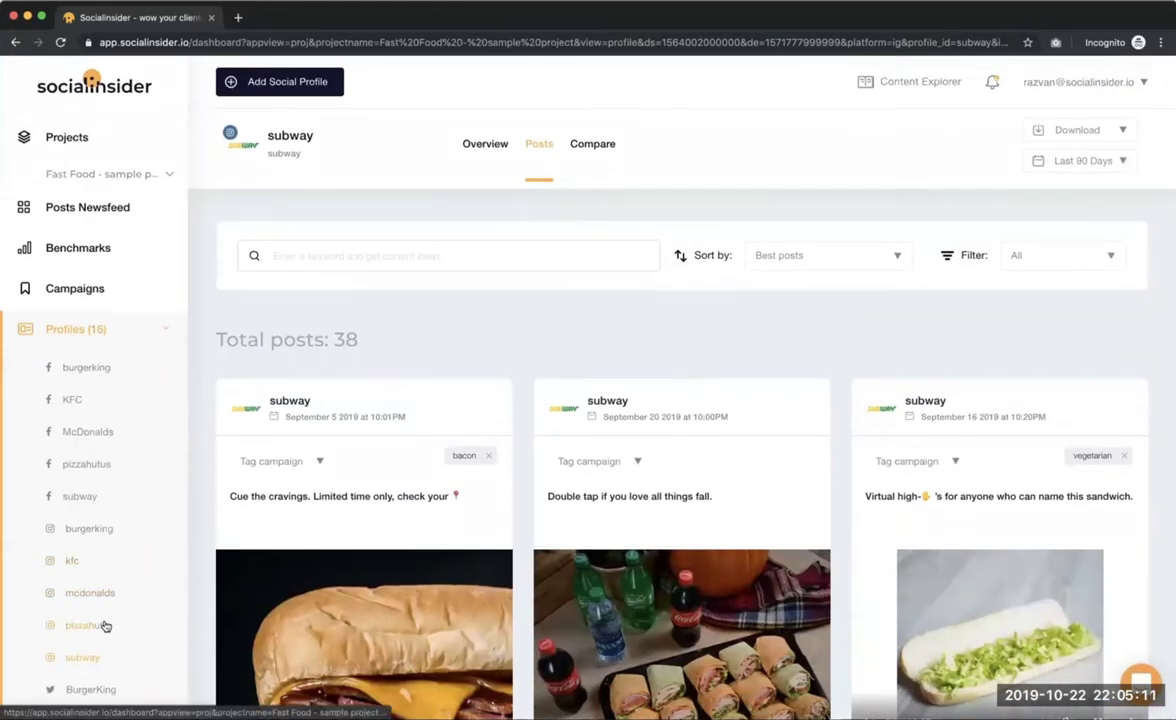
- Open the overview of the pizzahut Instagram profile and view its date range options without changing them
left_click(104, 624)
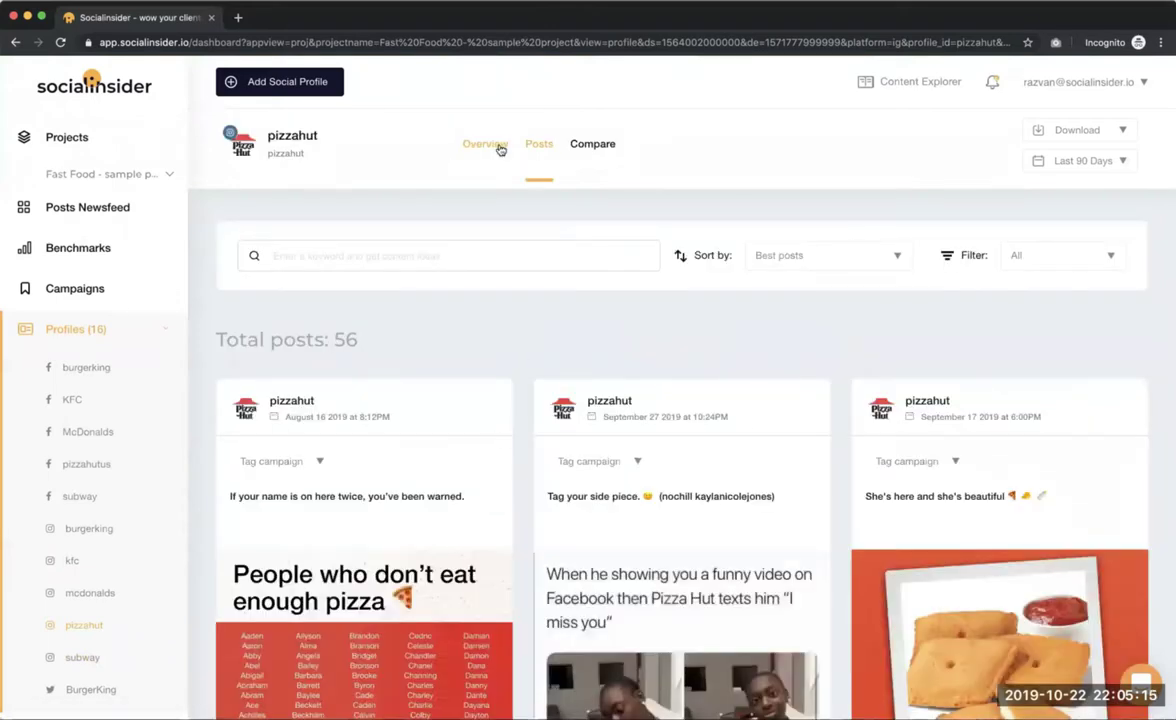
left_click(488, 145)
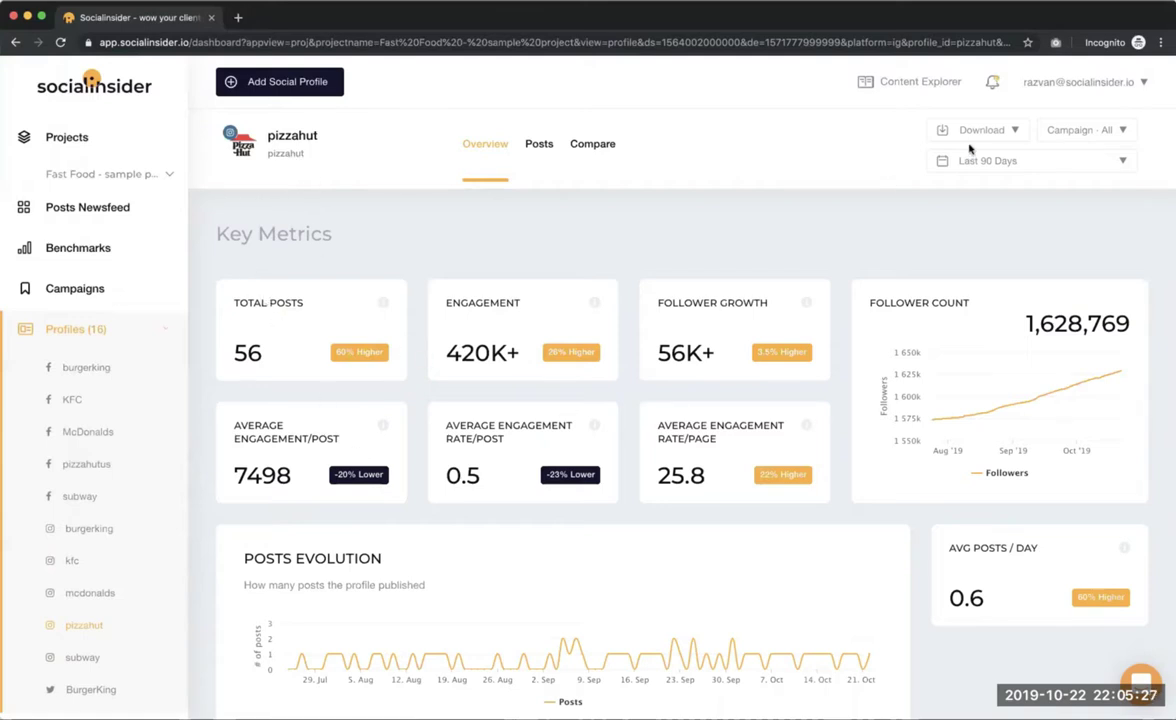
left_click(1030, 162)
left_click(1032, 162)
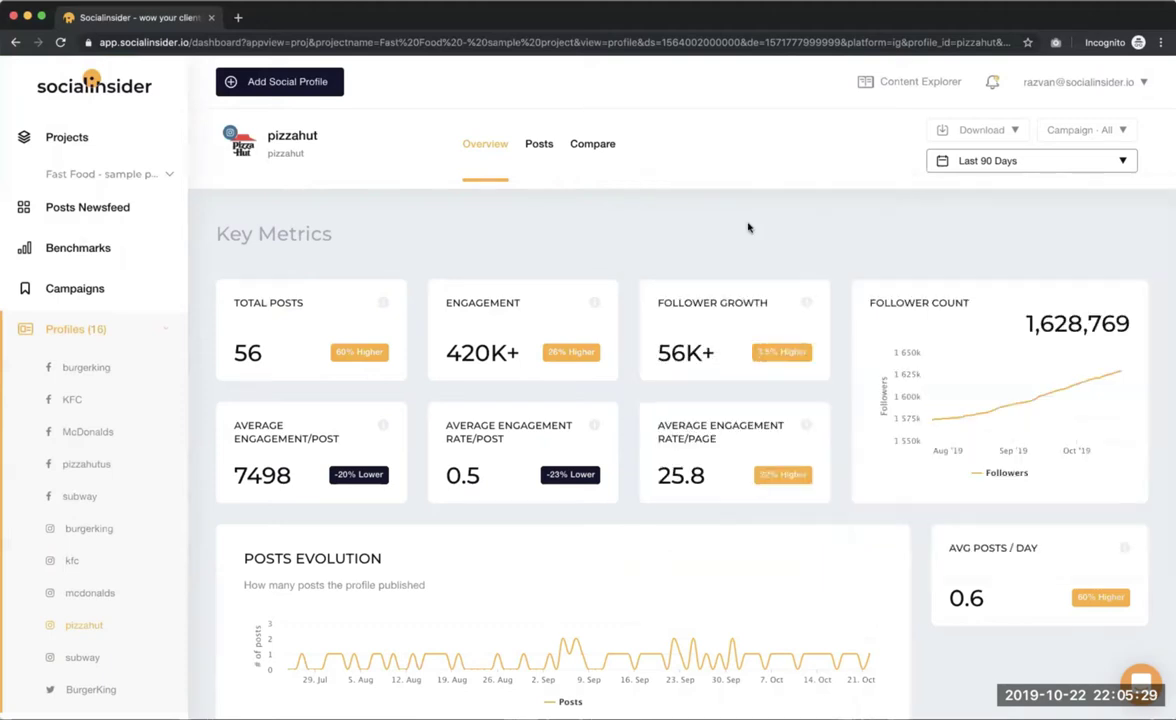
- Look through the pizzahut overview's key metrics, posts evolution, follower growth, hashtag and engagement charts
scroll(360, 588, "down", 3)
scroll(360, 588, "up", 3)
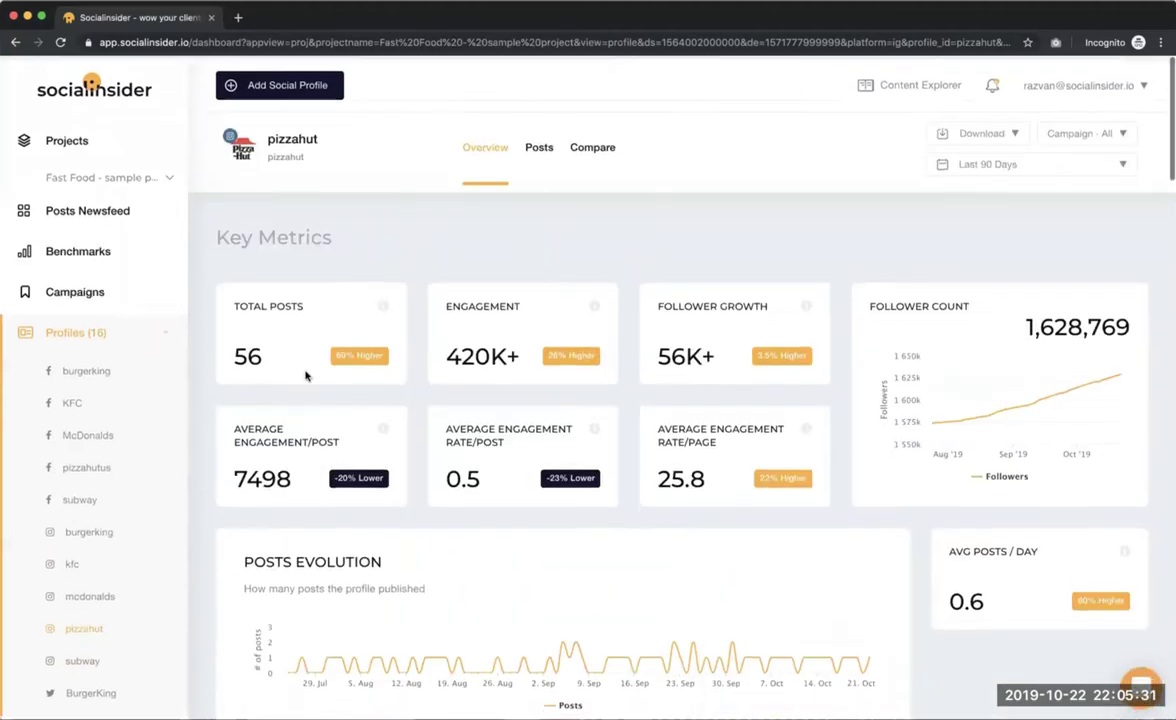
mouse_move(470, 462)
scroll(470, 462, "down", 10)
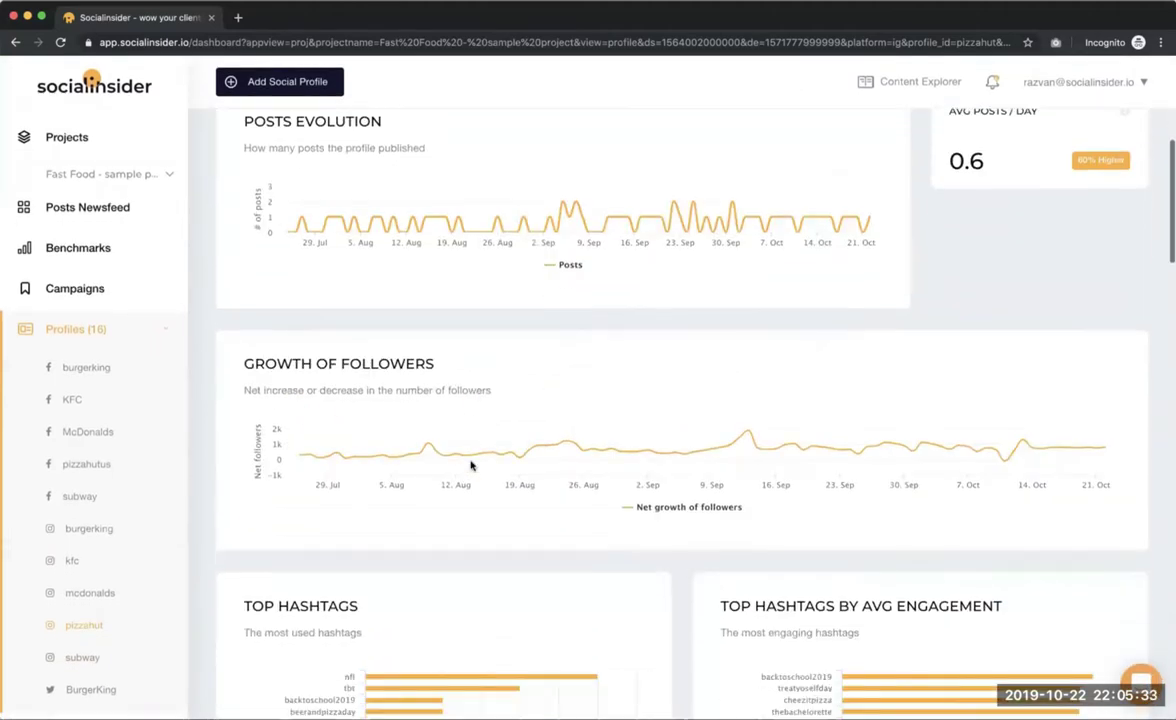
scroll(470, 464, "down", 15)
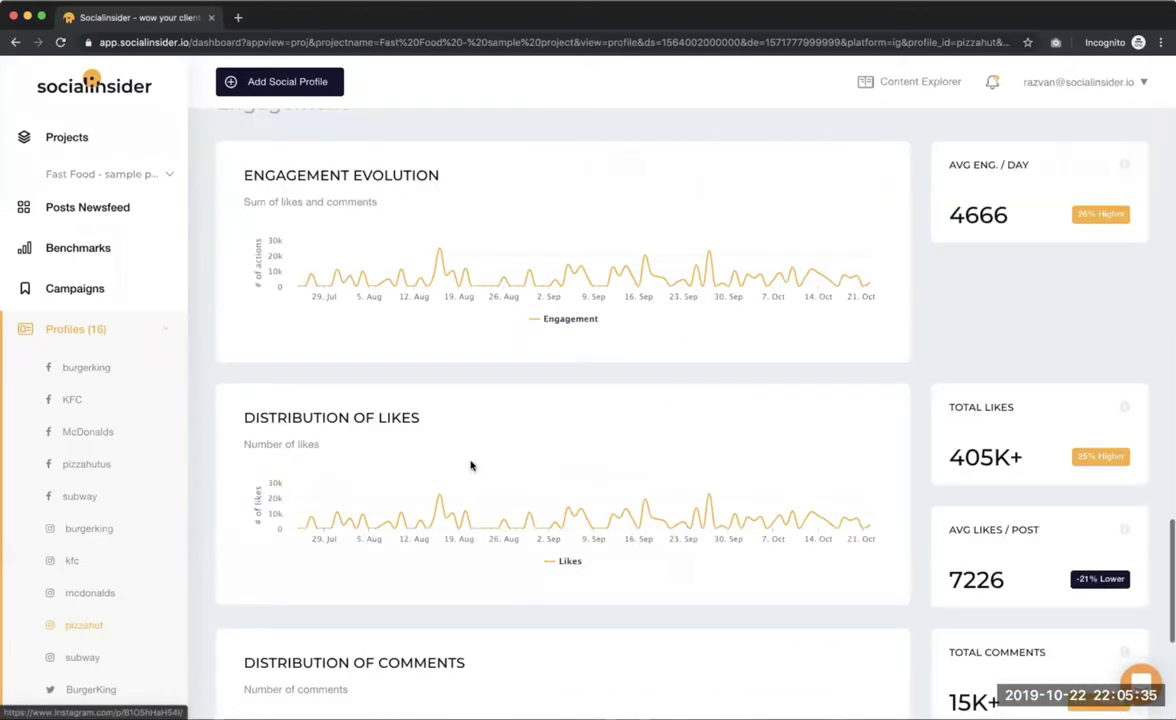
scroll(470, 465, "up", 20)
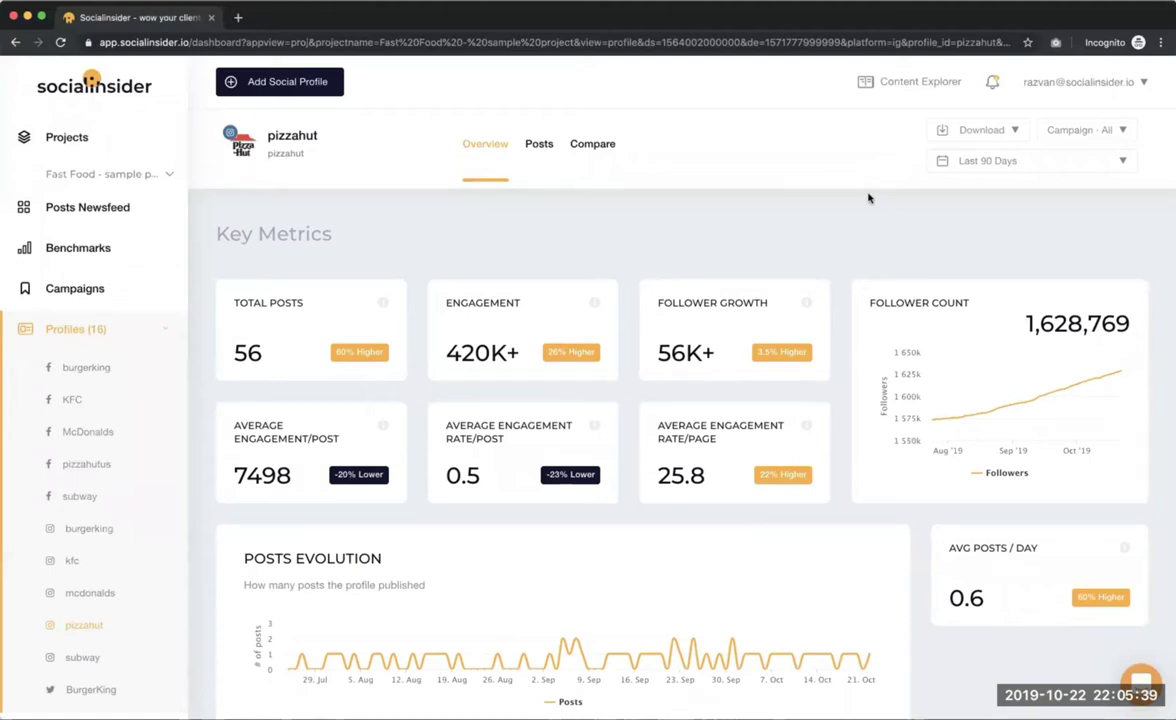
- Filter the pizzahut overview by the wings campaign and review its key metrics, posts evolution, follower growth and hashtag charts
left_click(1121, 133)
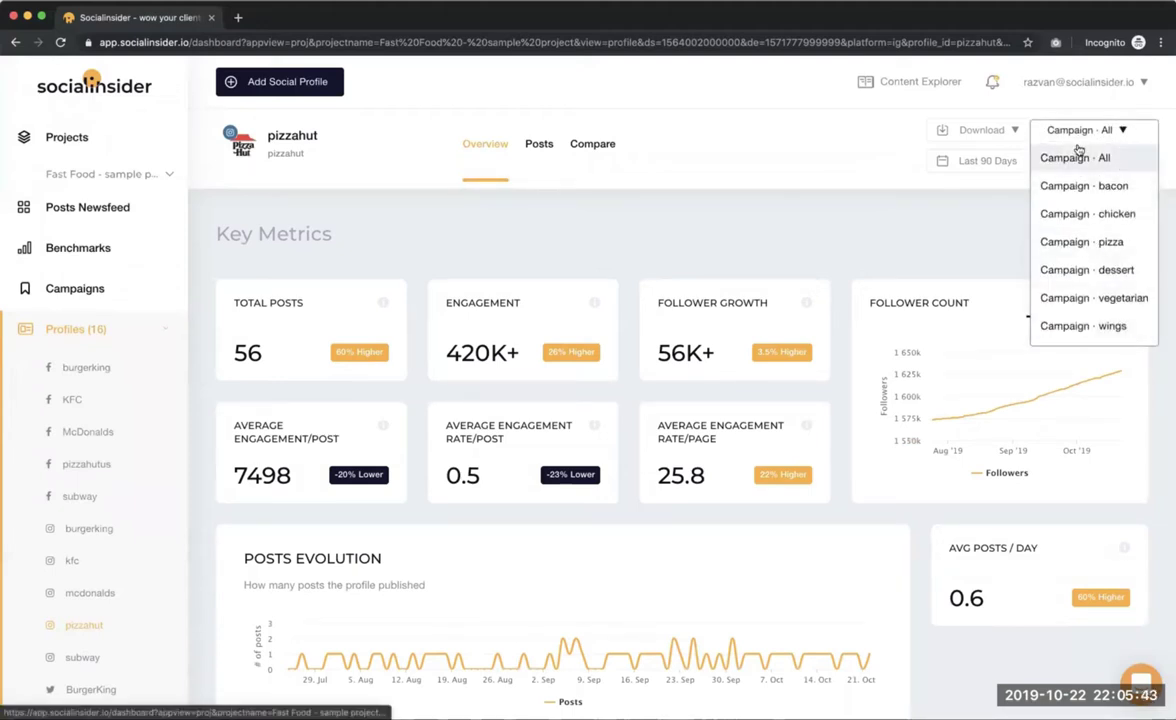
left_click(1084, 326)
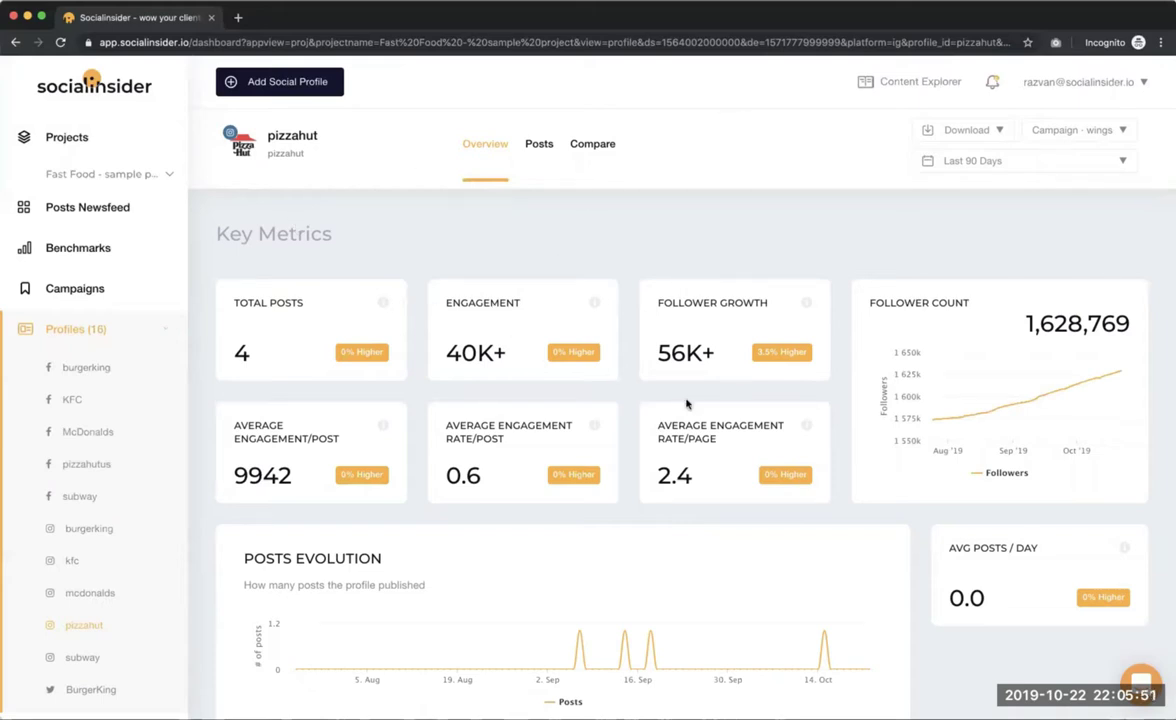
scroll(686, 404, "down", 5)
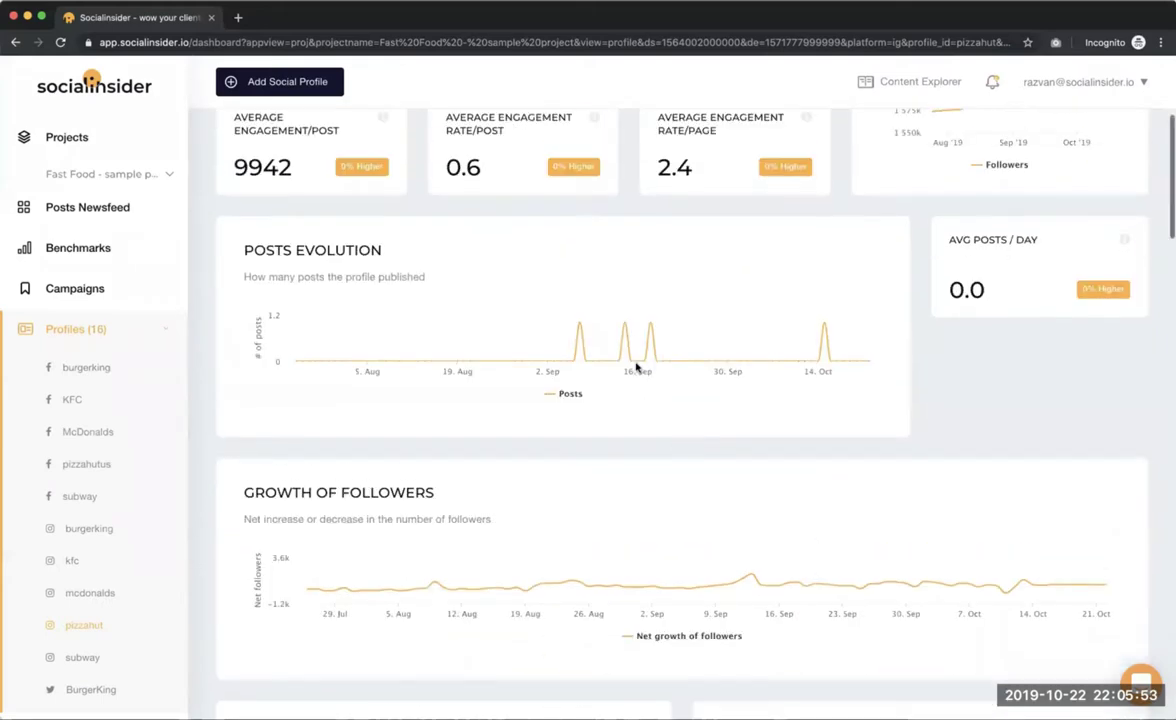
scroll(443, 500, "down", 2)
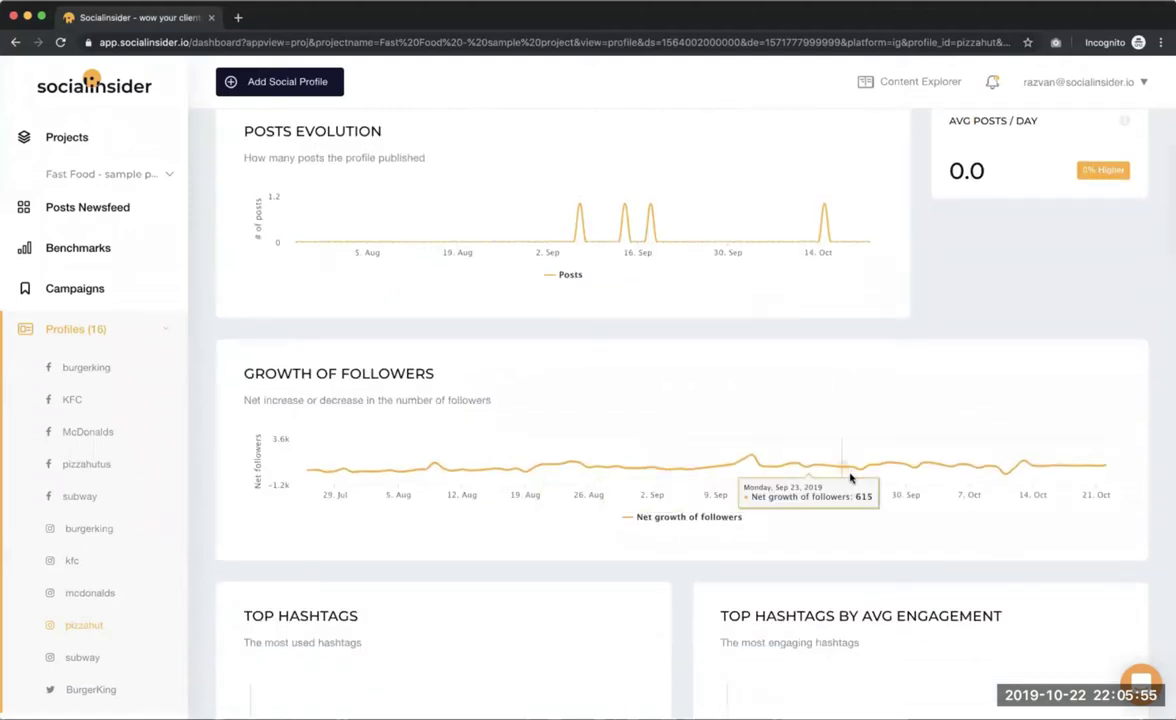
scroll(850, 478, "down", 5)
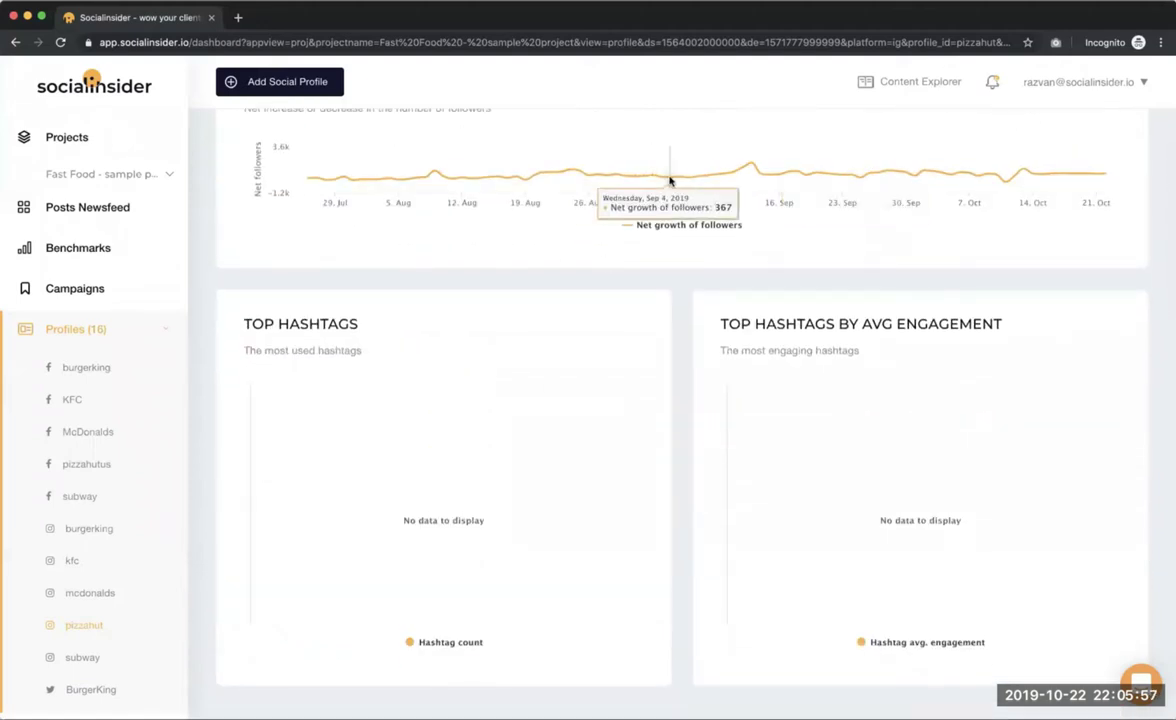
scroll(670, 181, "down", 7)
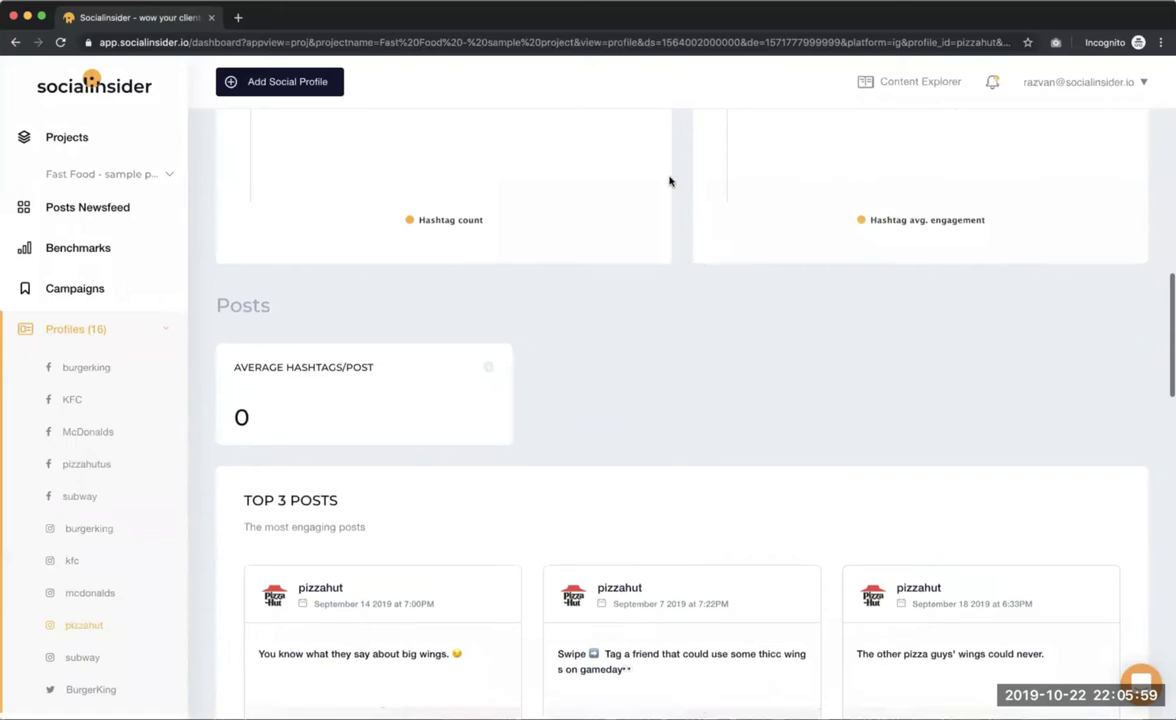
scroll(545, 190, "down", 2)
- Look through pizzahut's top 3 wings posts, posts by type, posting times and engagement charts
scroll(475, 294, "up", 6)
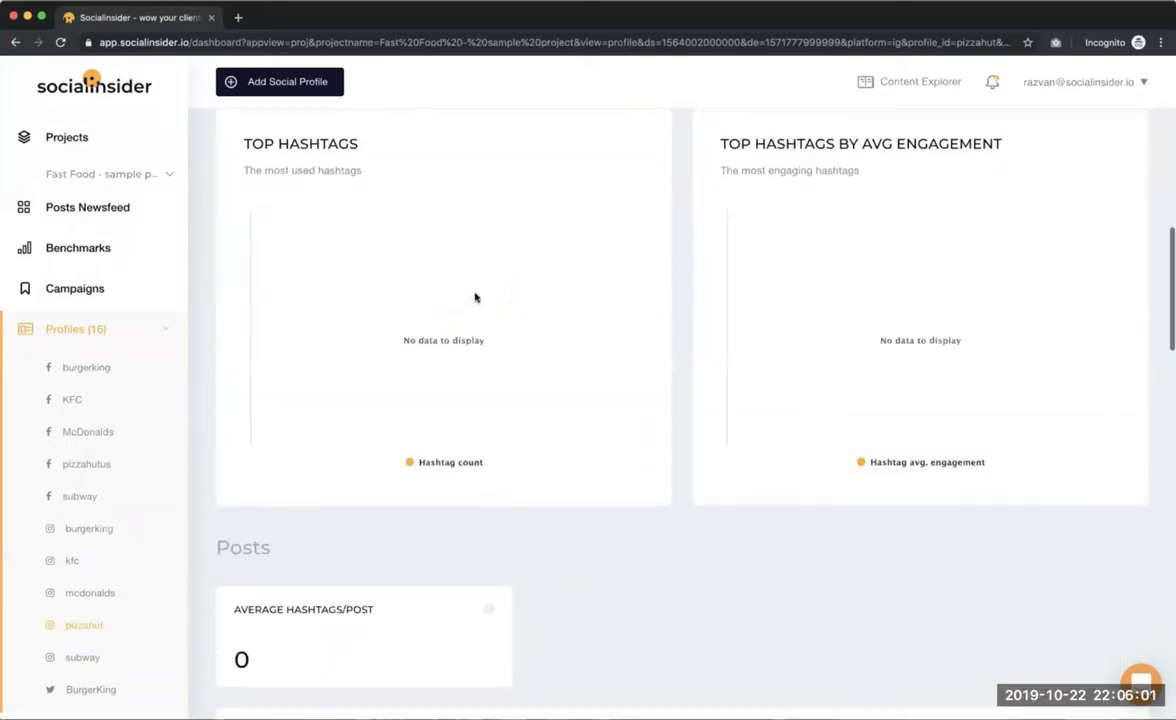
scroll(462, 400, "down", 8)
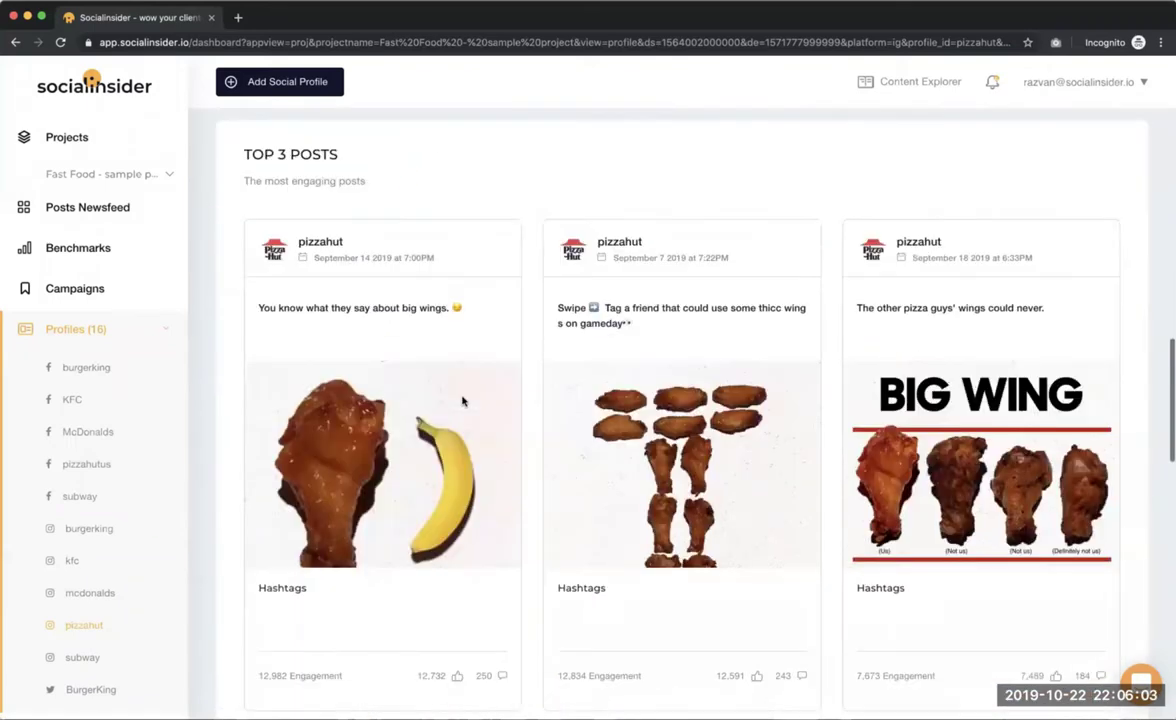
scroll(462, 401, "down", 1)
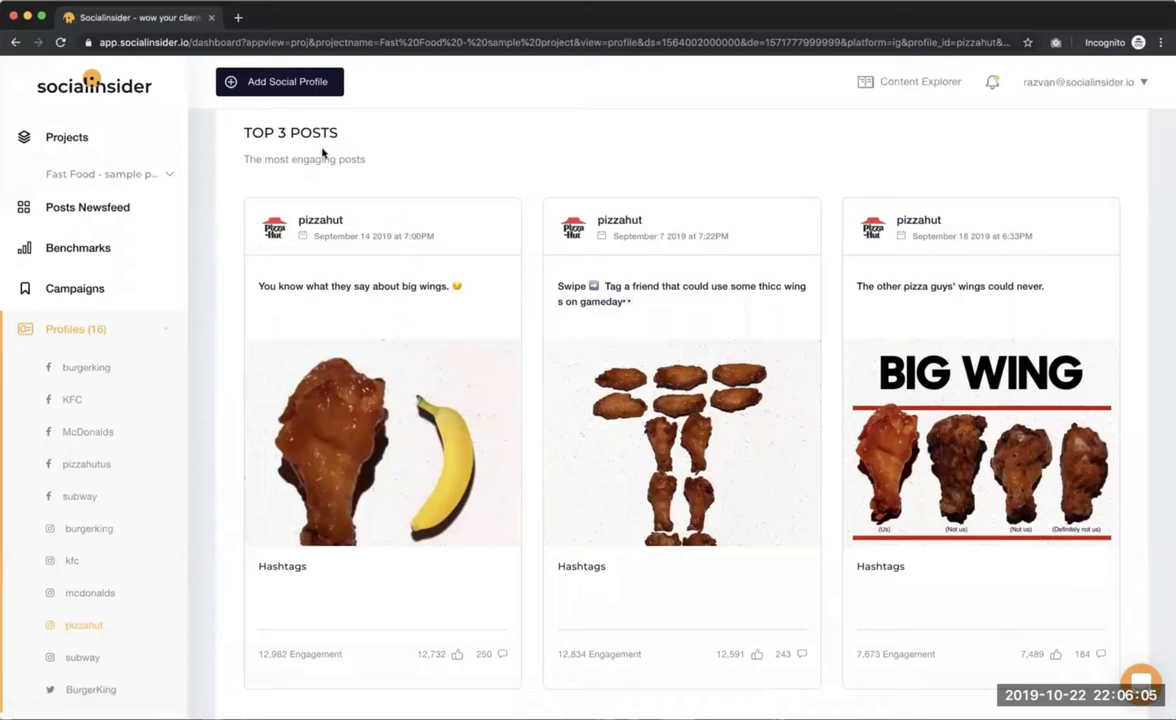
scroll(507, 375, "down", 6)
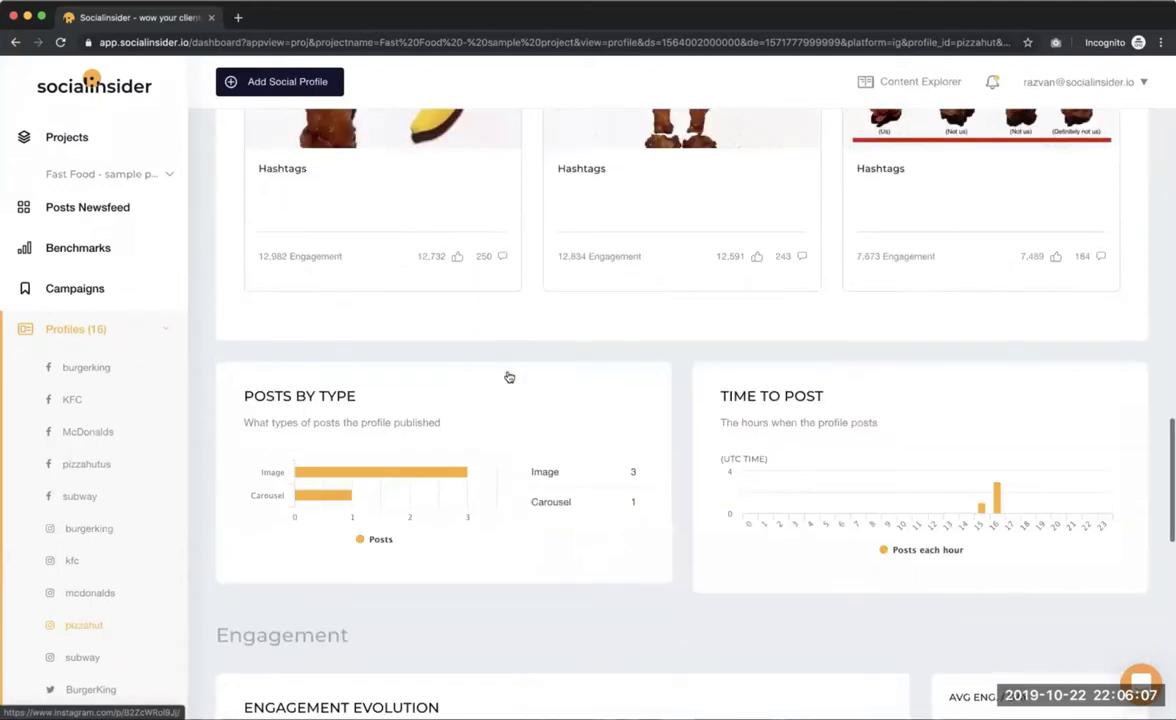
scroll(451, 535, "down", 6)
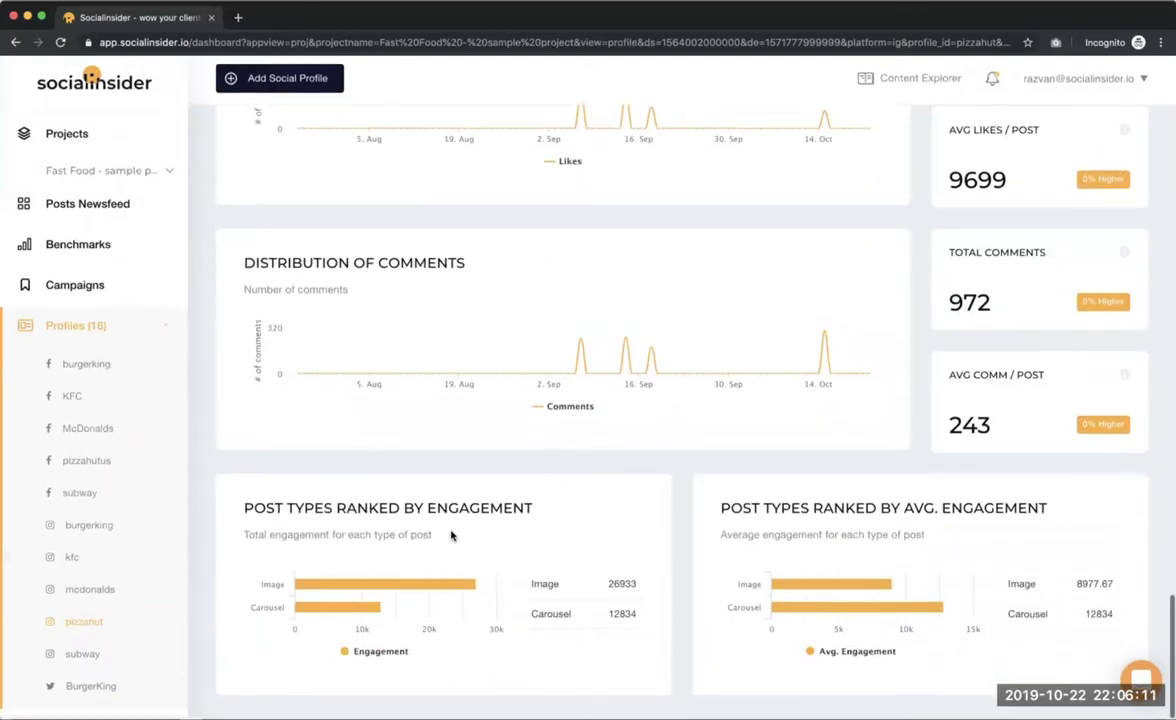
scroll(451, 535, "up", 10)
scroll(451, 535, "up", 10)
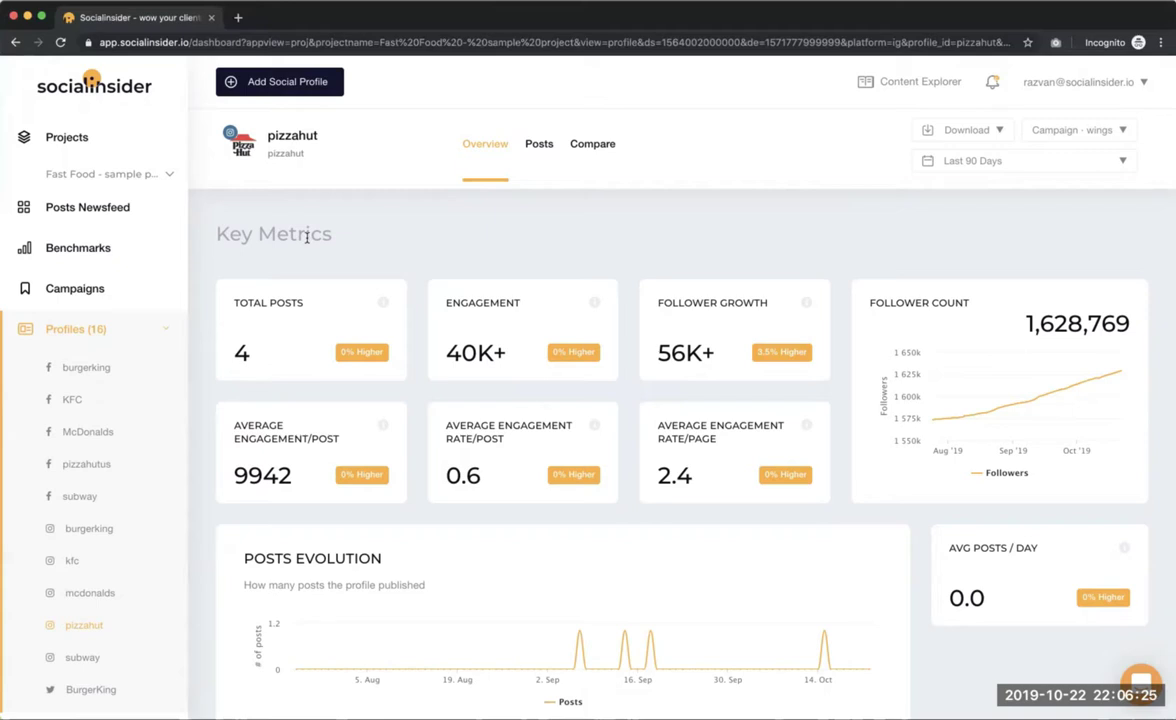
- Open the project's Instagram benchmark and look through the profile comparison for all campaigns
left_click(116, 250)
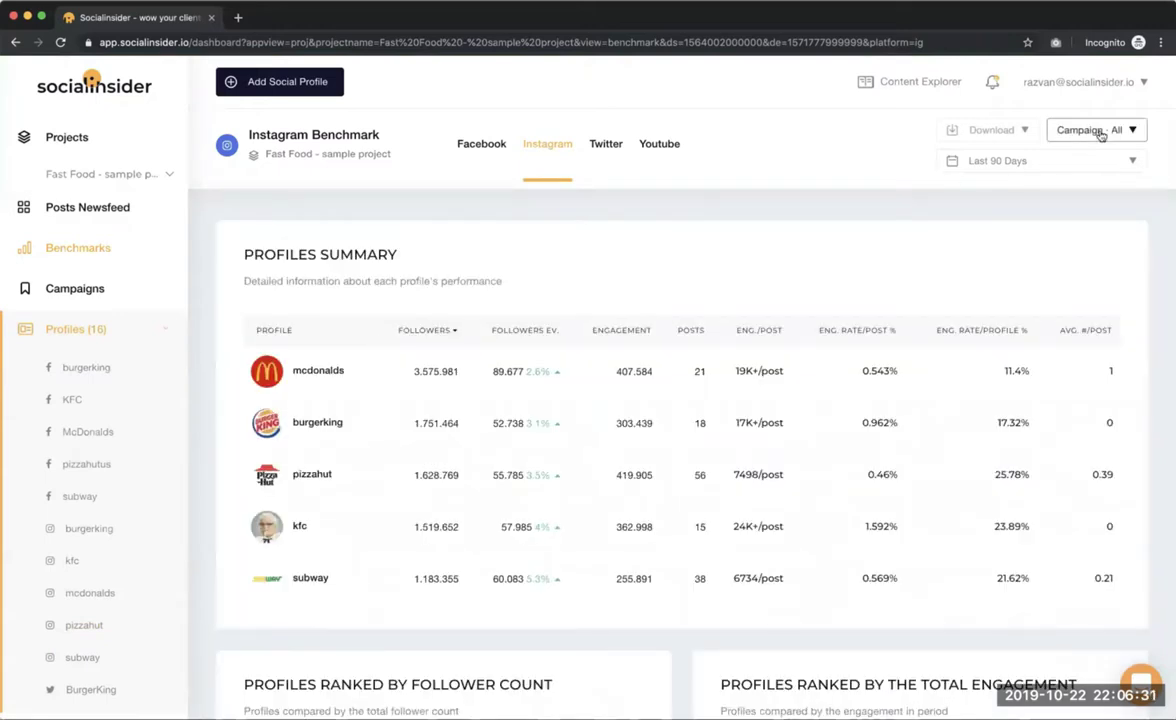
left_click(1101, 134)
left_click(1097, 155)
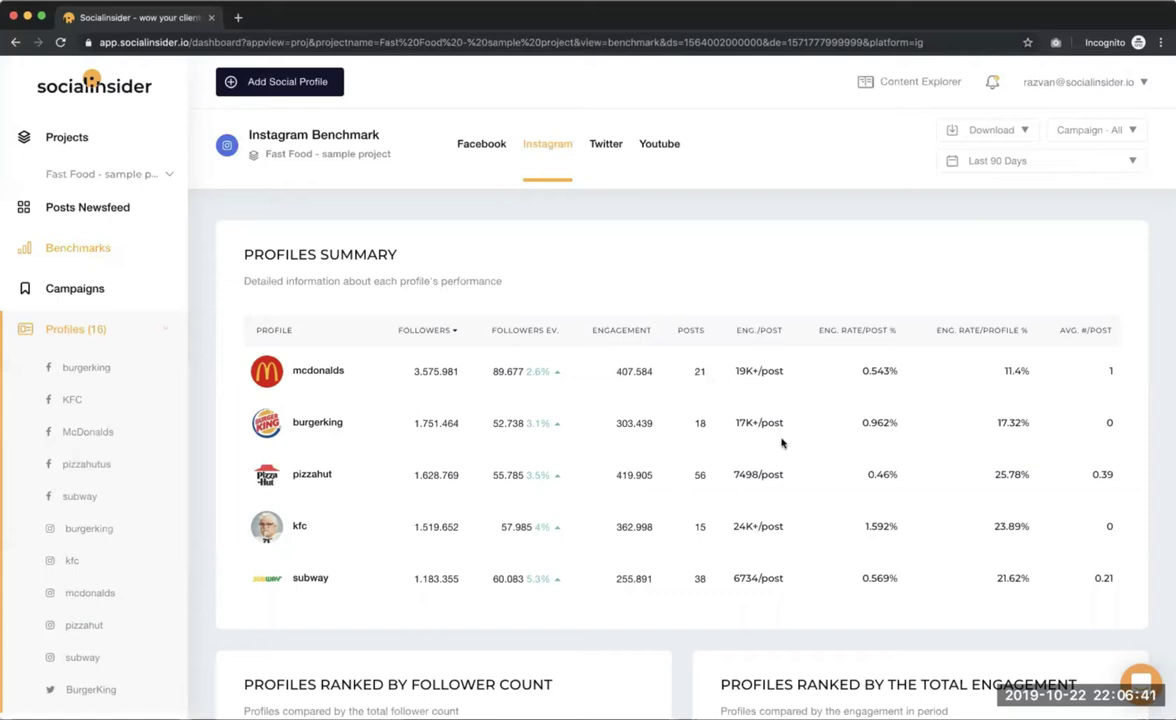
scroll(805, 565, "down", 10)
scroll(805, 565, "down", 5)
scroll(803, 562, "up", 20)
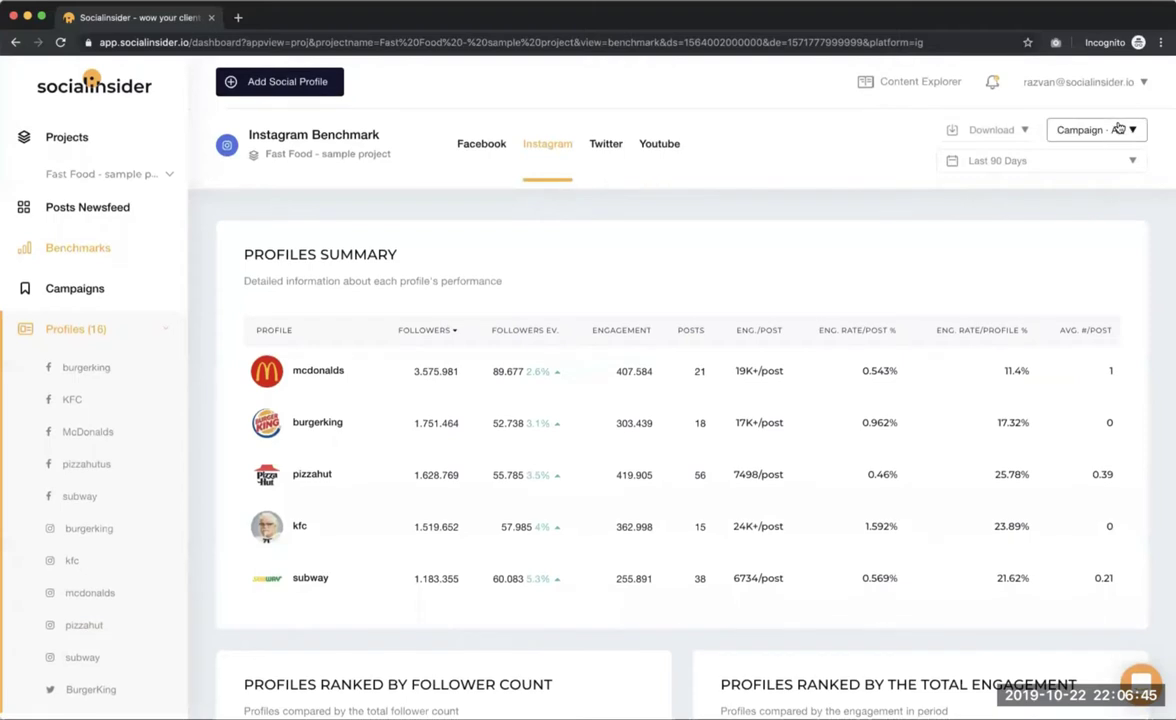
- Filter the Instagram benchmark by the wings campaign and compare the brands in the profiles summary
left_click(1119, 129)
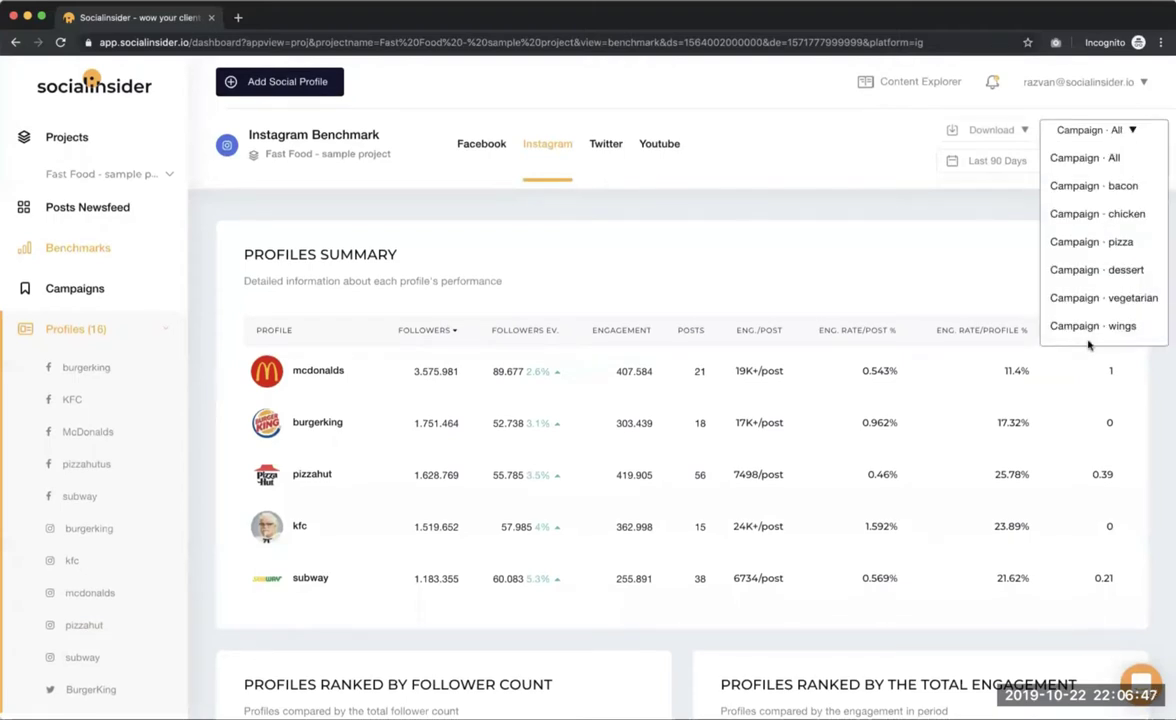
left_click(1103, 327)
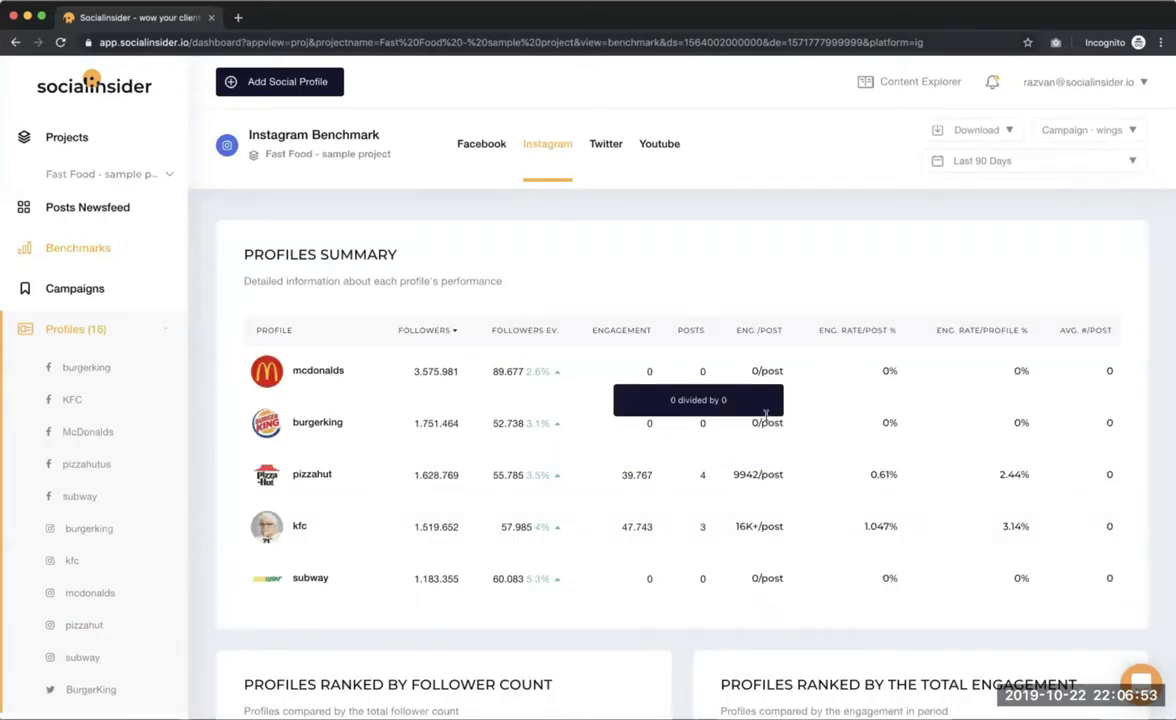
scroll(706, 400, "down", 2)
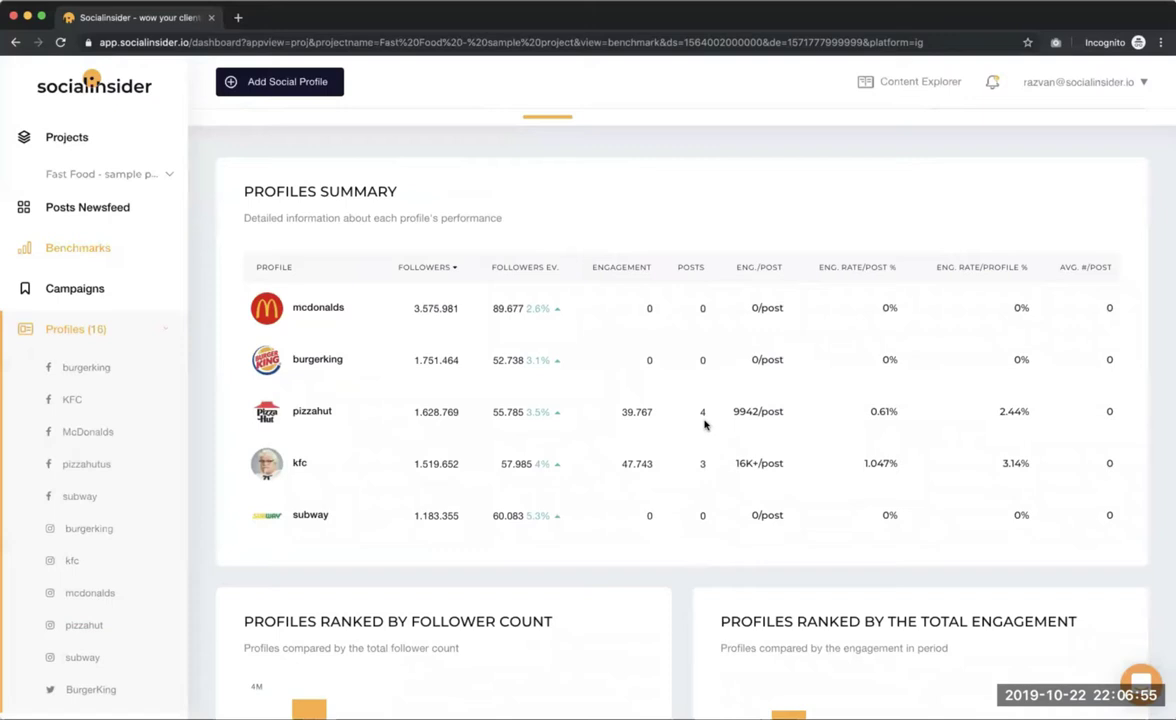
scroll(707, 497, "down", 1)
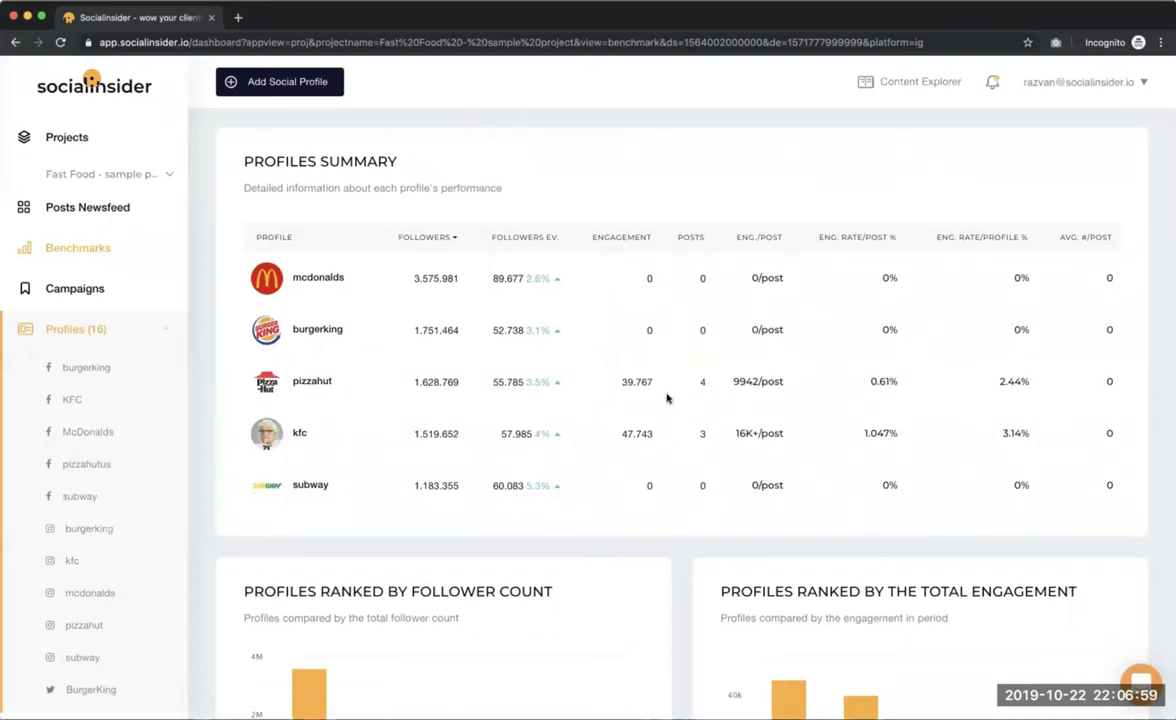
mouse_move(734, 383)
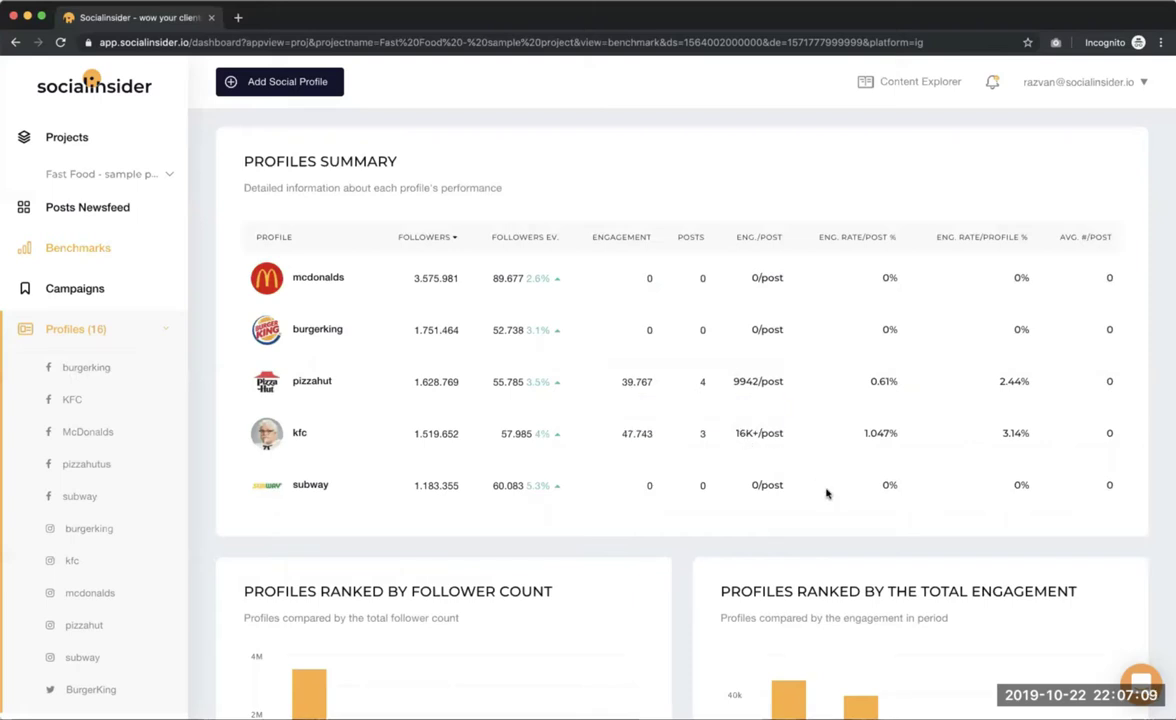
- Look through the wings benchmark's top 3 posts from each profile and its posting, engagement and follower charts
scroll(829, 491, "down", 6)
scroll(827, 491, "down", 1)
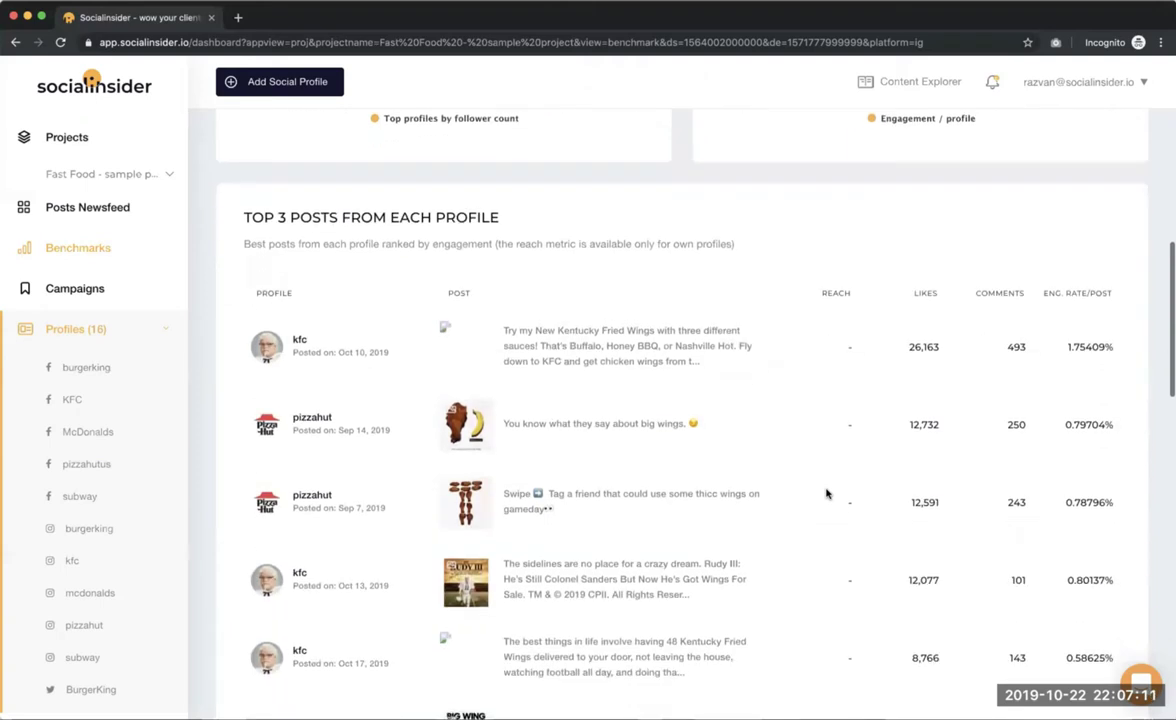
scroll(670, 413, "down", 2)
scroll(670, 413, "down", 8)
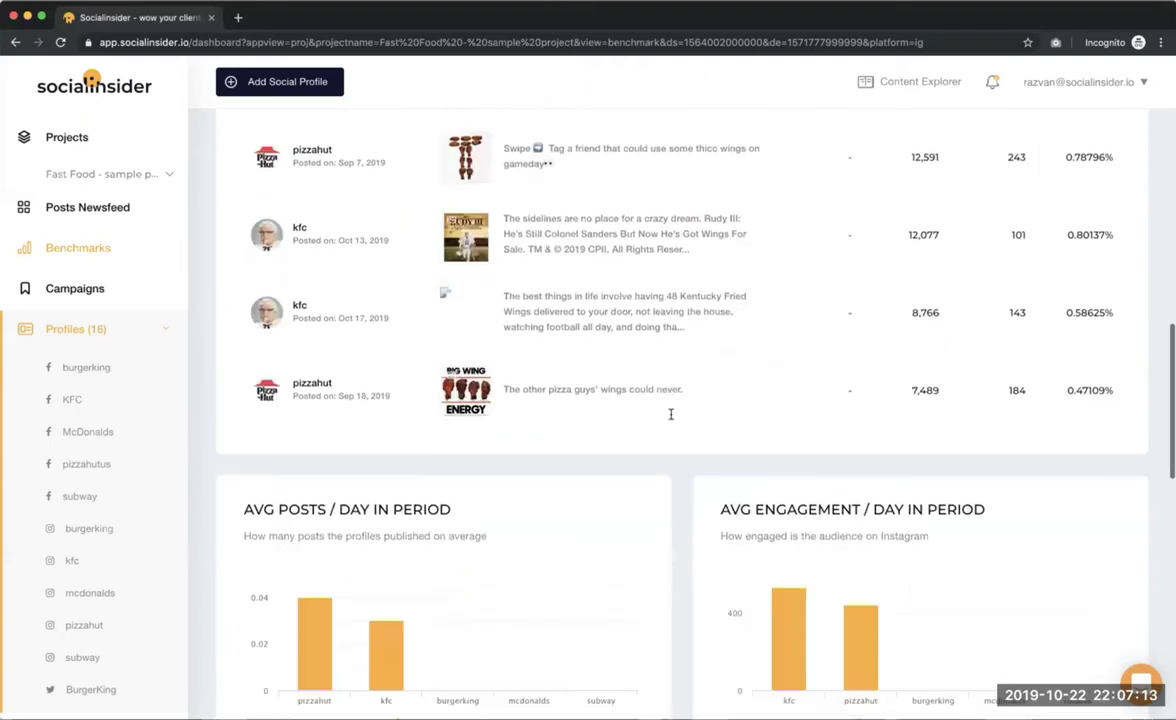
scroll(670, 419, "down", 2)
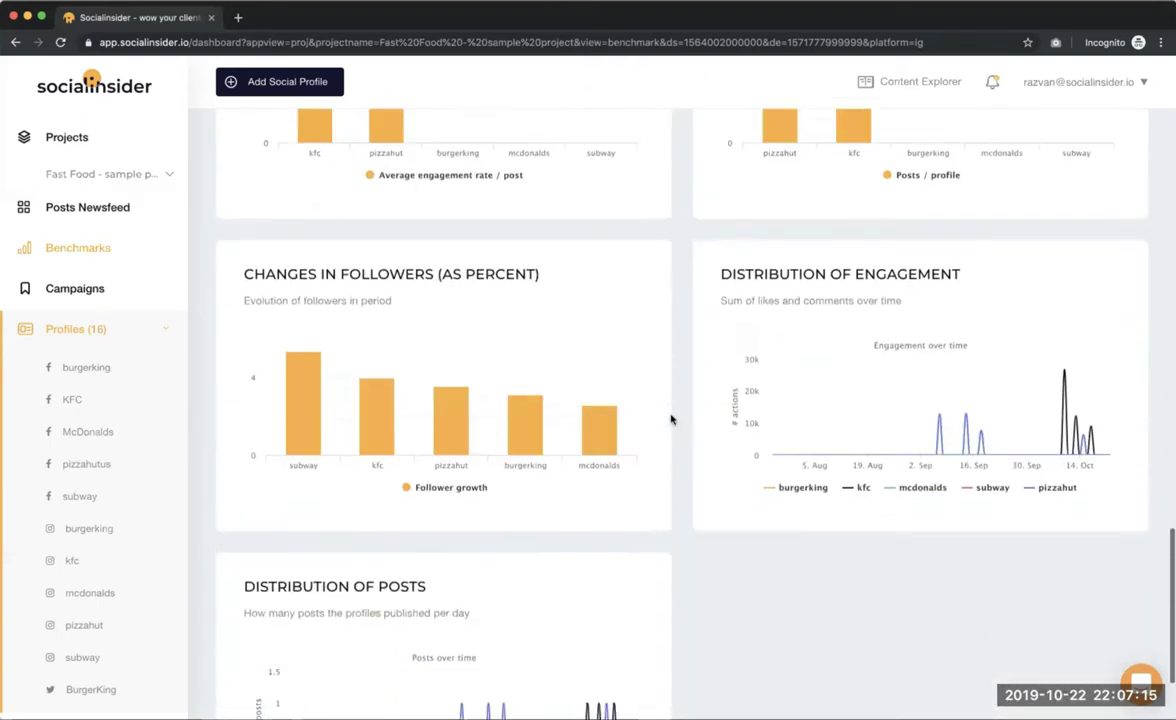
scroll(670, 419, "up", 20)
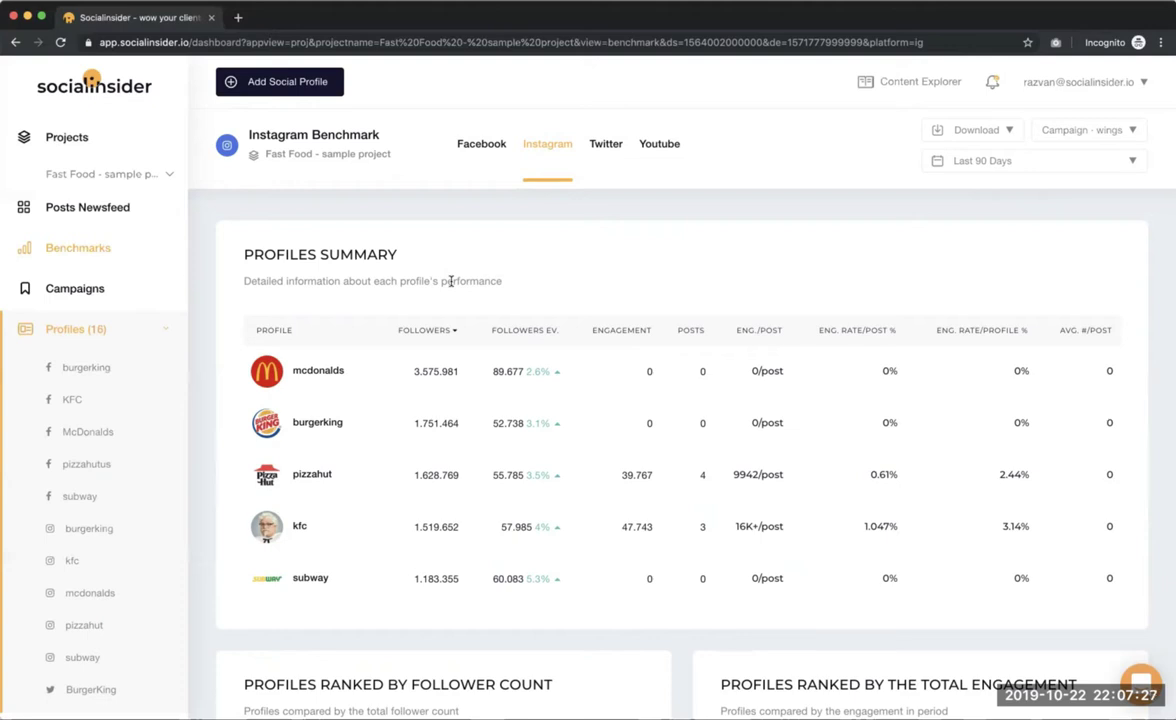
- Open the project's campaigns summary and look over the posts and engagement of every campaign from bacon to vegetarian
left_click(90, 284)
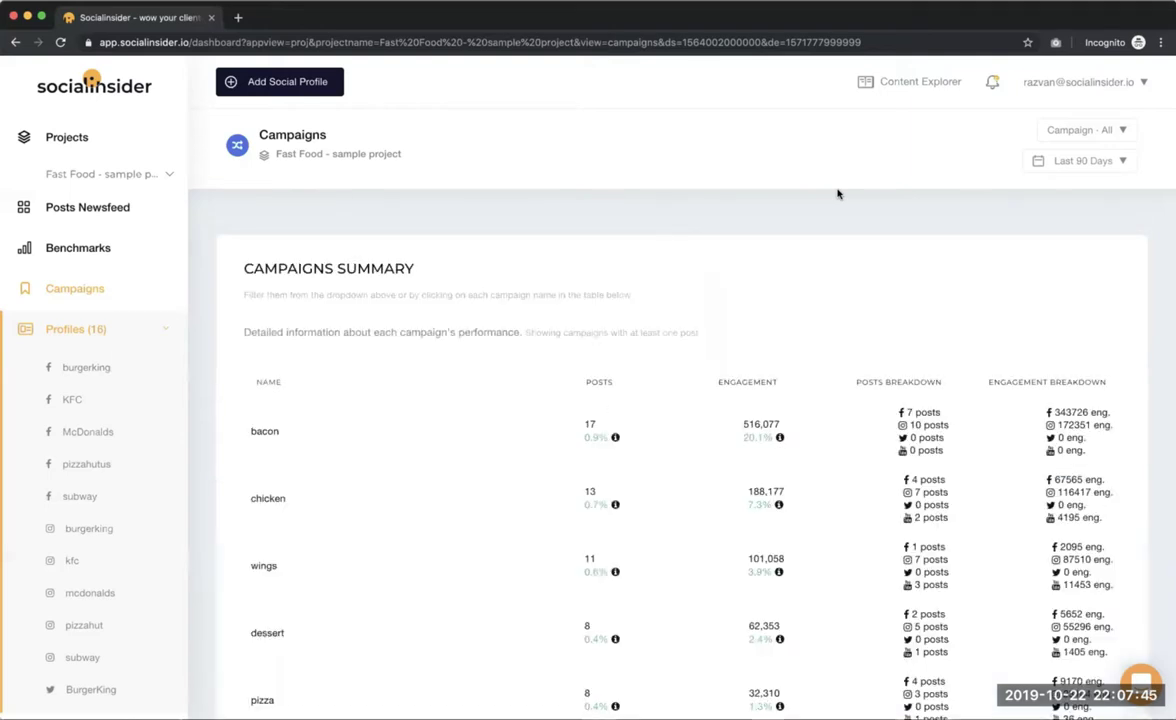
scroll(880, 338, "down", 2)
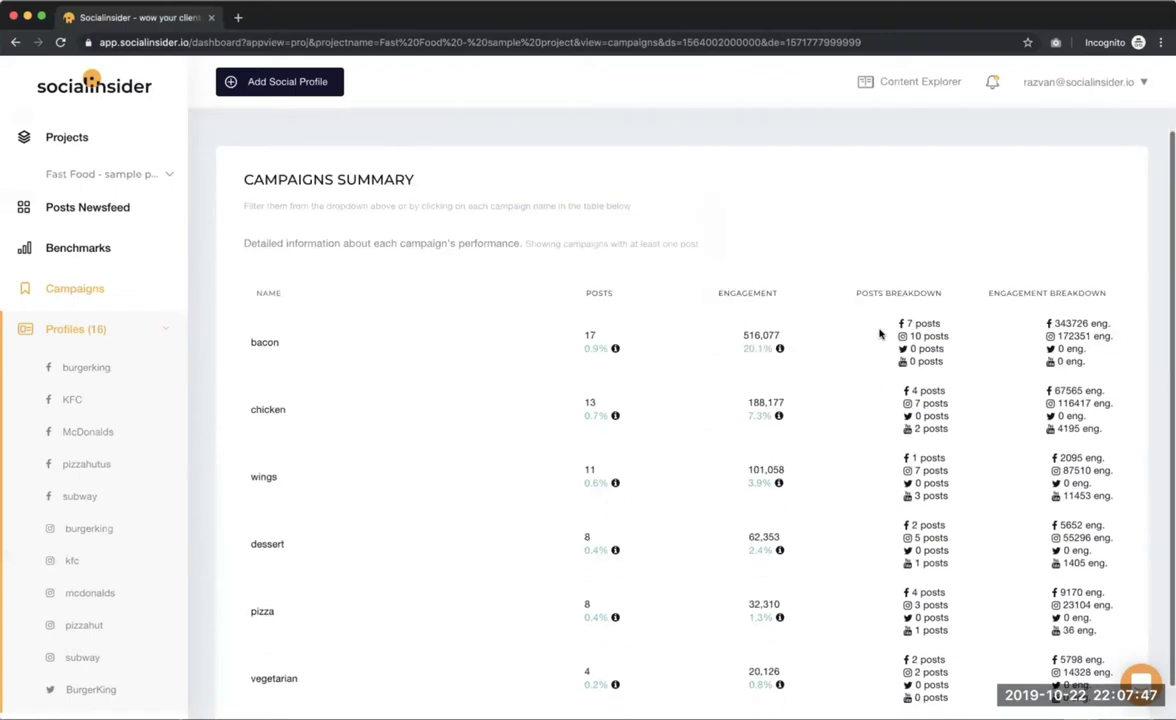
scroll(874, 341, "down", 2)
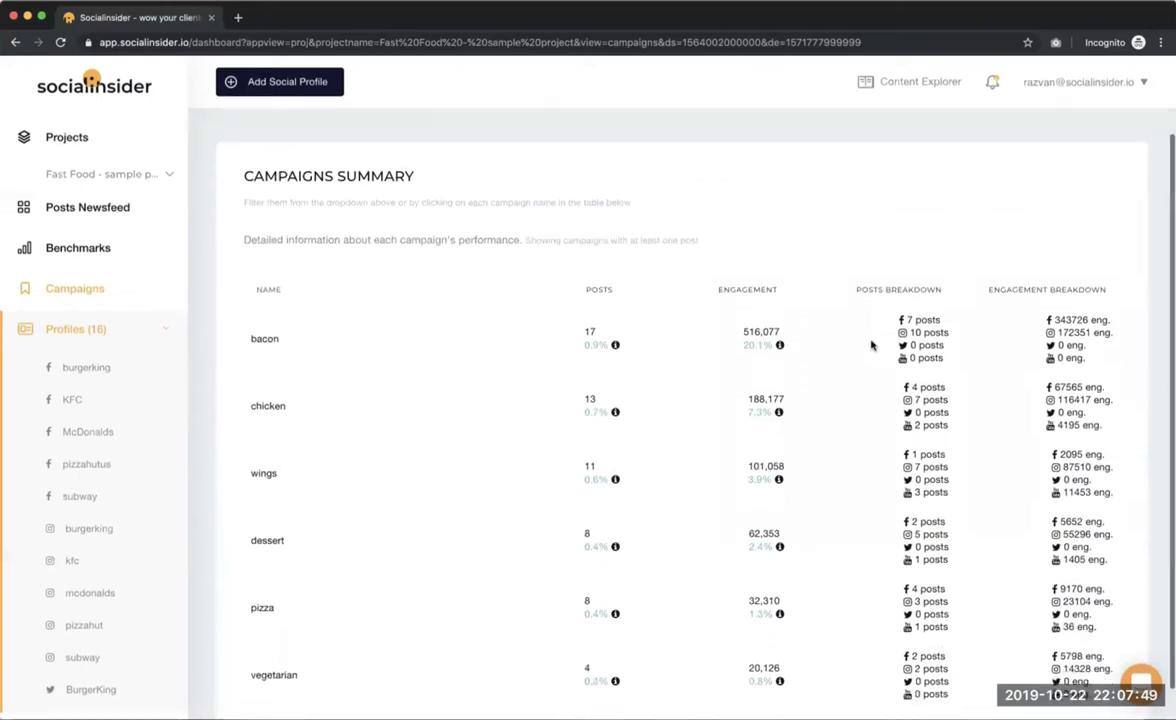
scroll(871, 345, "down", 2)
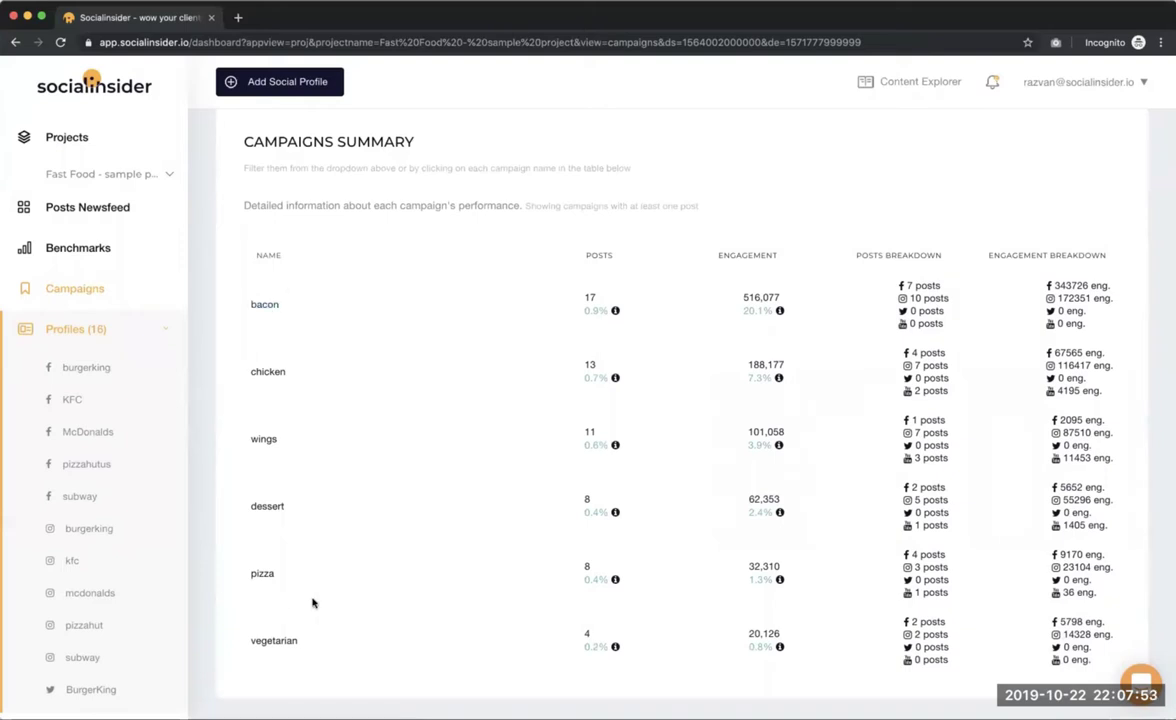
scroll(403, 562, "up", 5)
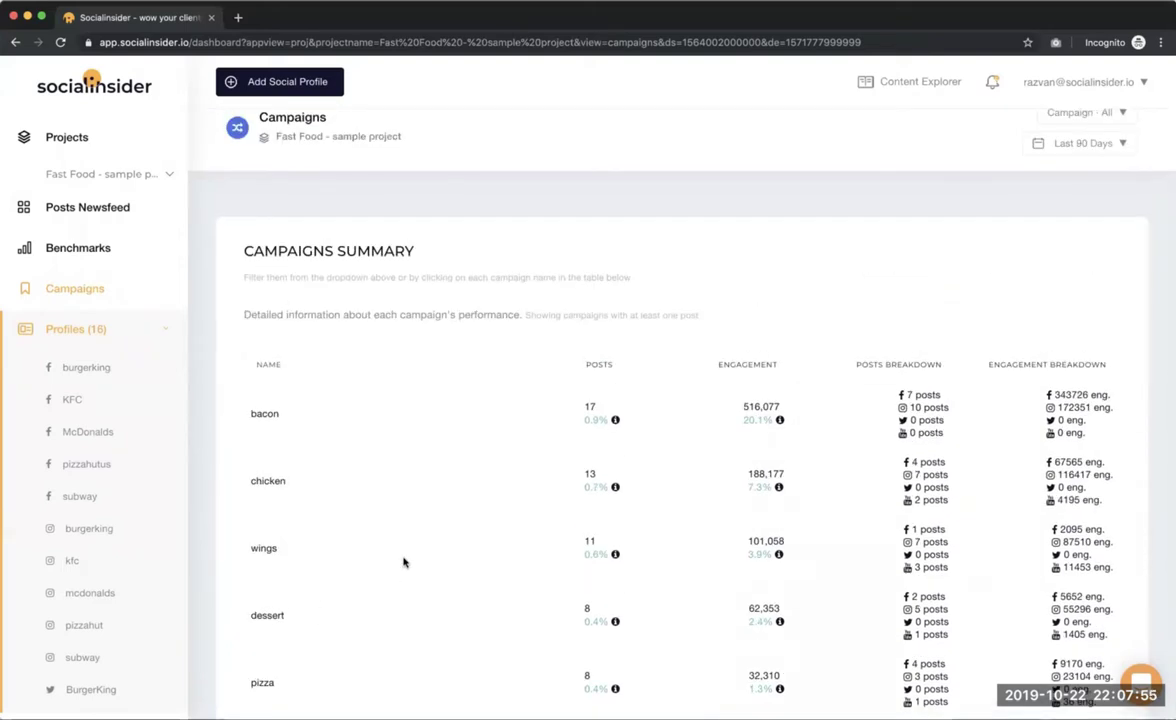
scroll(657, 352, "up", 1)
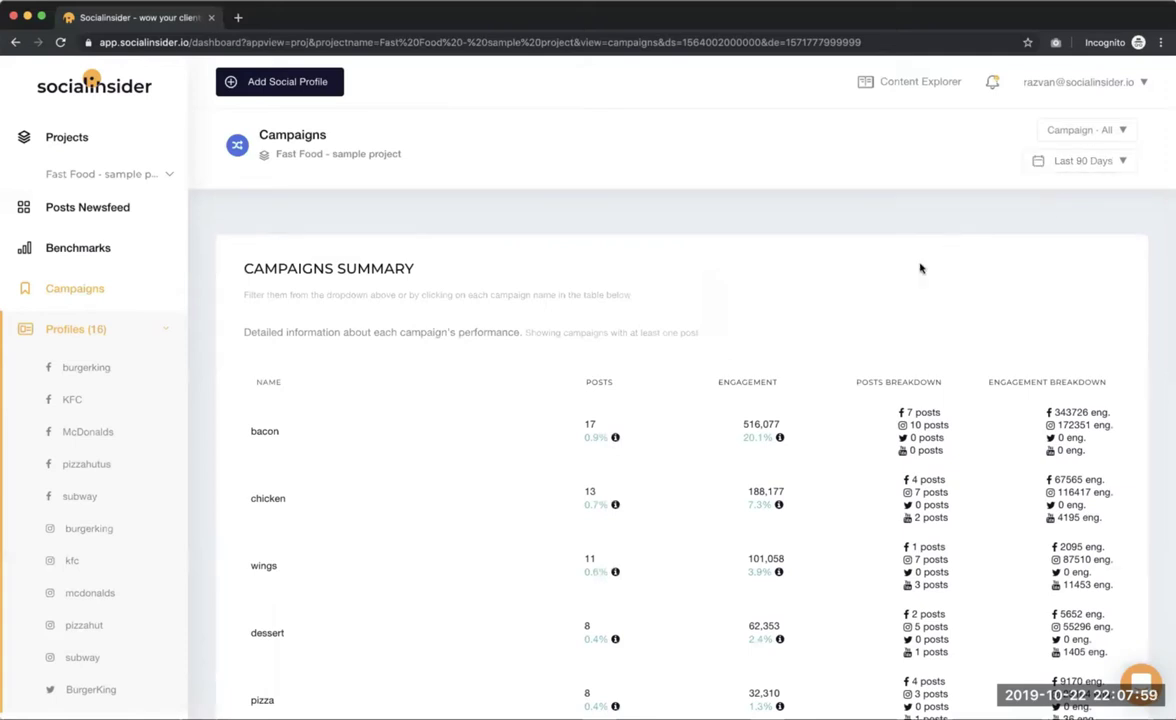
scroll(921, 268, "down", 3)
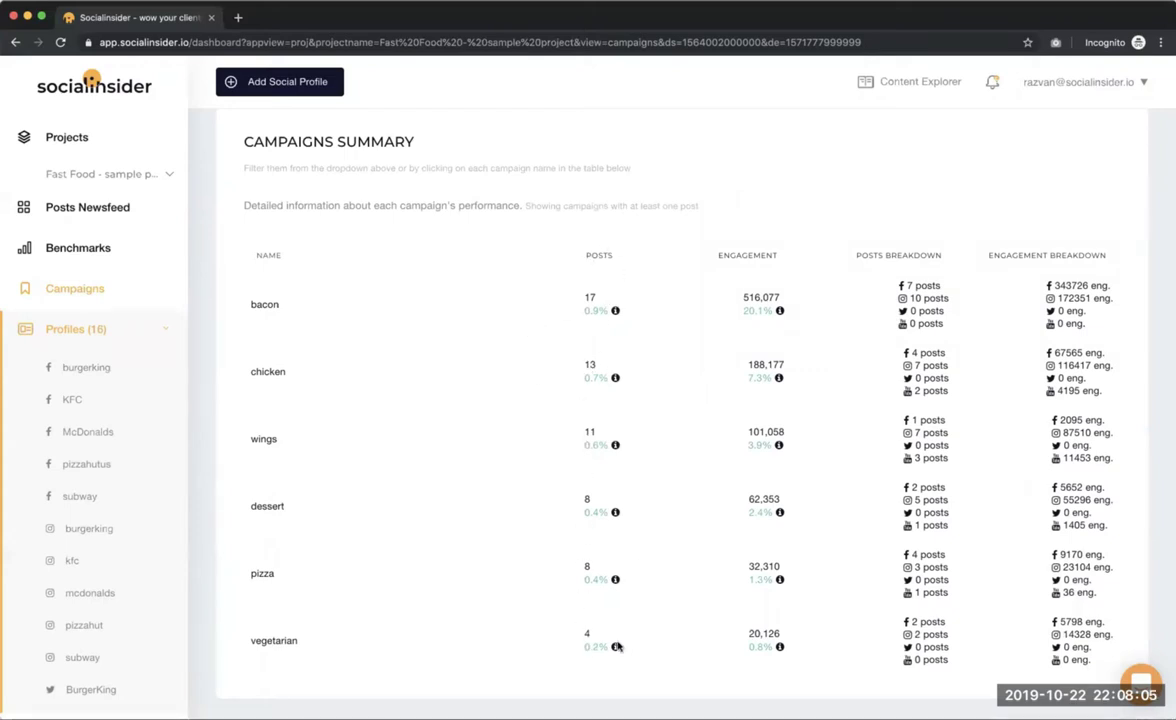
- Examine the campaigns' post and engagement shares and their breakdown by social platform, focusing on the bacon campaign
mouse_move(634, 297)
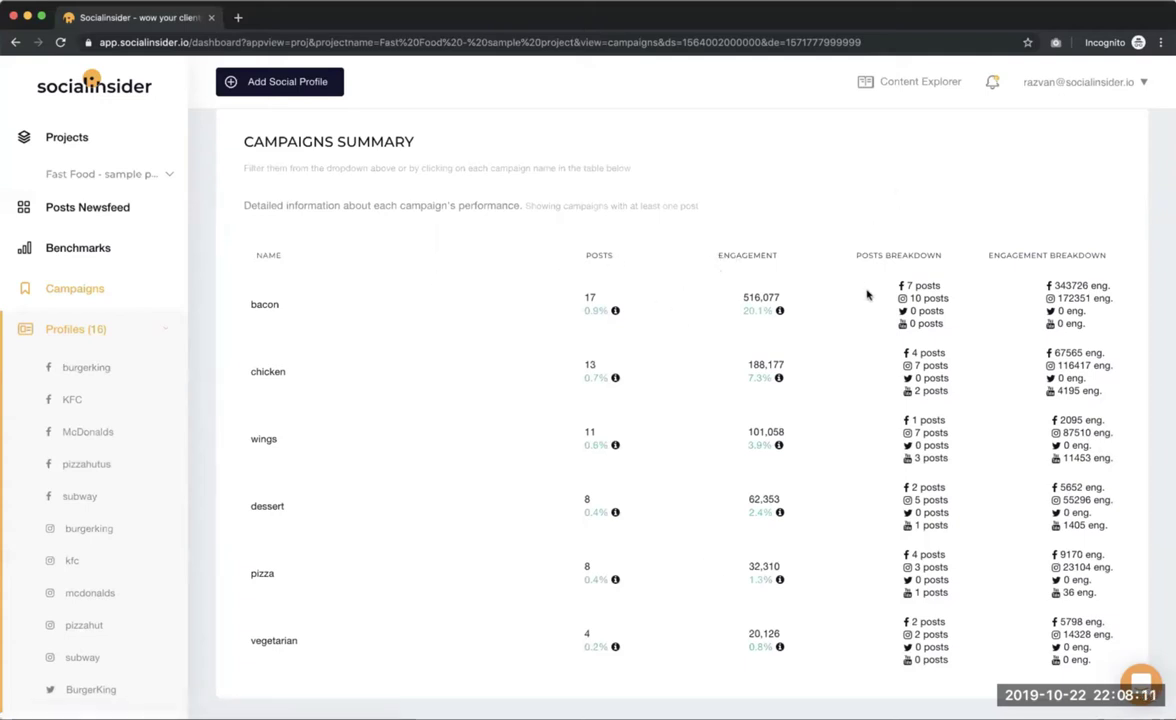
left_click_drag(858, 255, 998, 460)
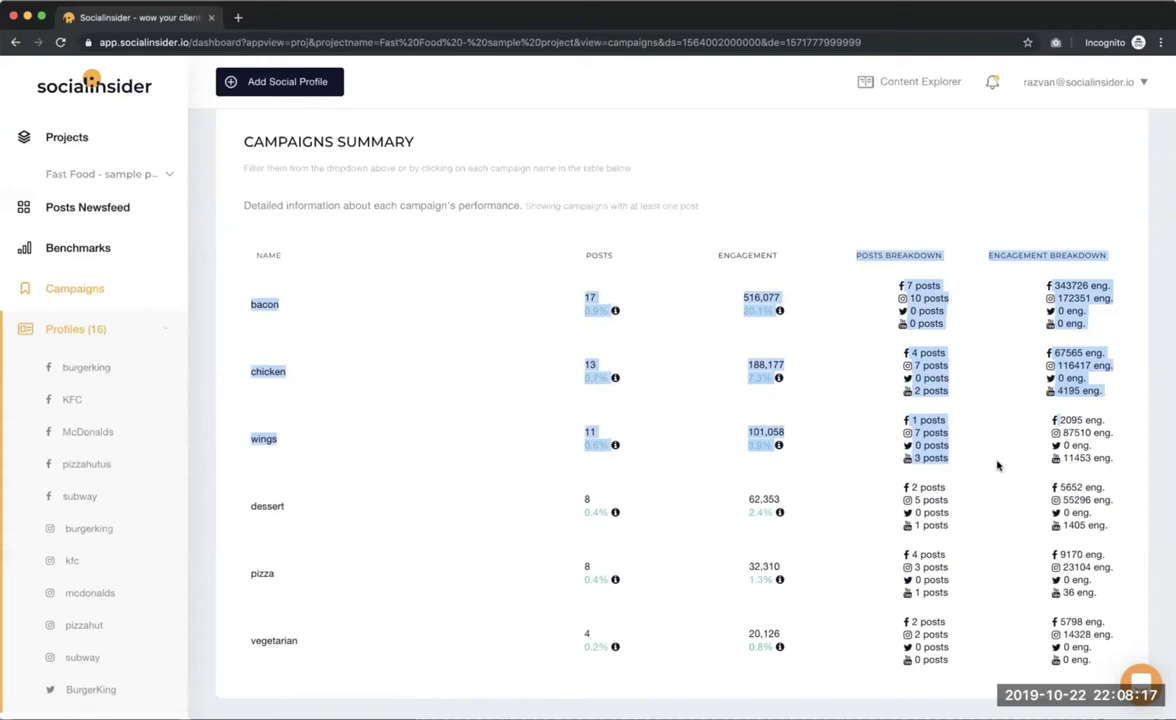
left_click(979, 370)
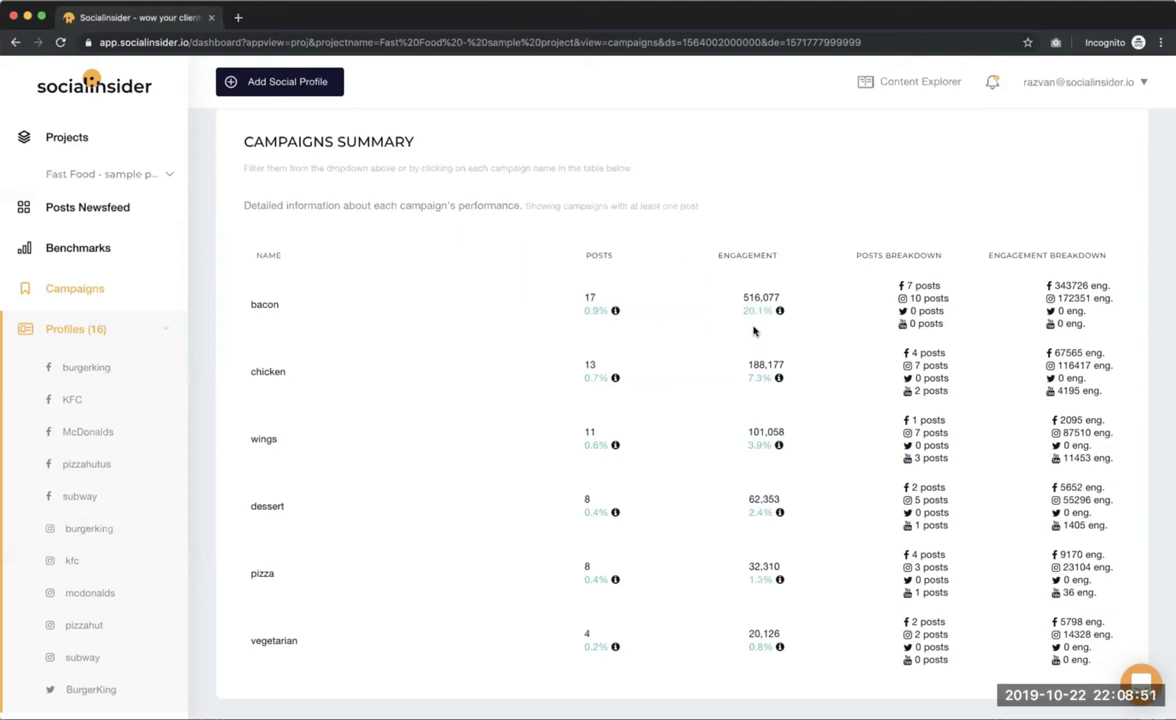
mouse_move(781, 316)
left_click_drag(868, 252, 860, 320)
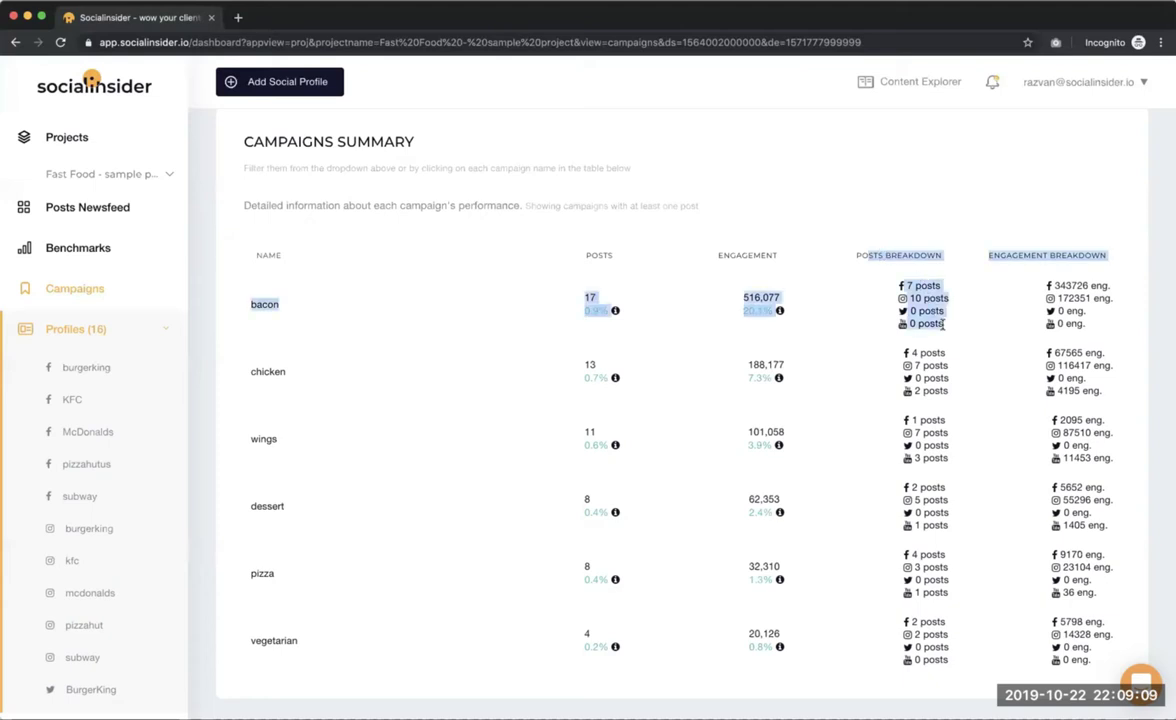
- Examine the bacon campaign's engagement breakdown by social platform in the campaigns summary
left_click(908, 280)
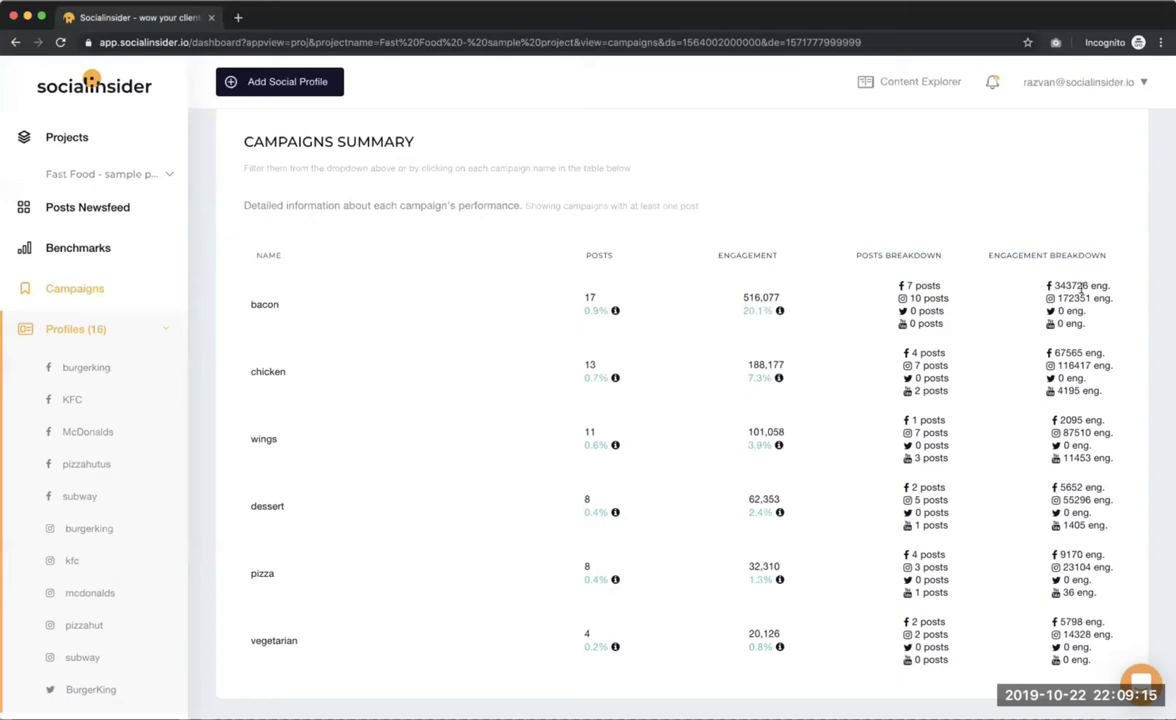
left_click_drag(1080, 325, 1011, 320)
left_click(1011, 320)
scroll(718, 341, "up", 3)
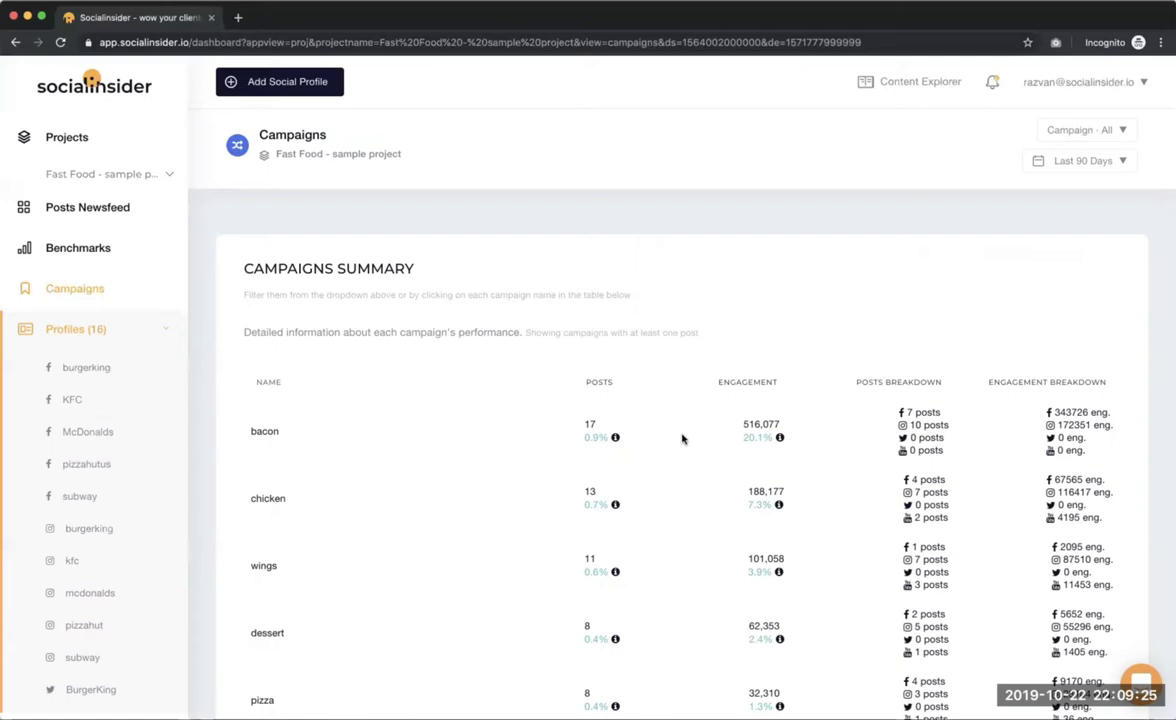
scroll(682, 438, "down", 3)
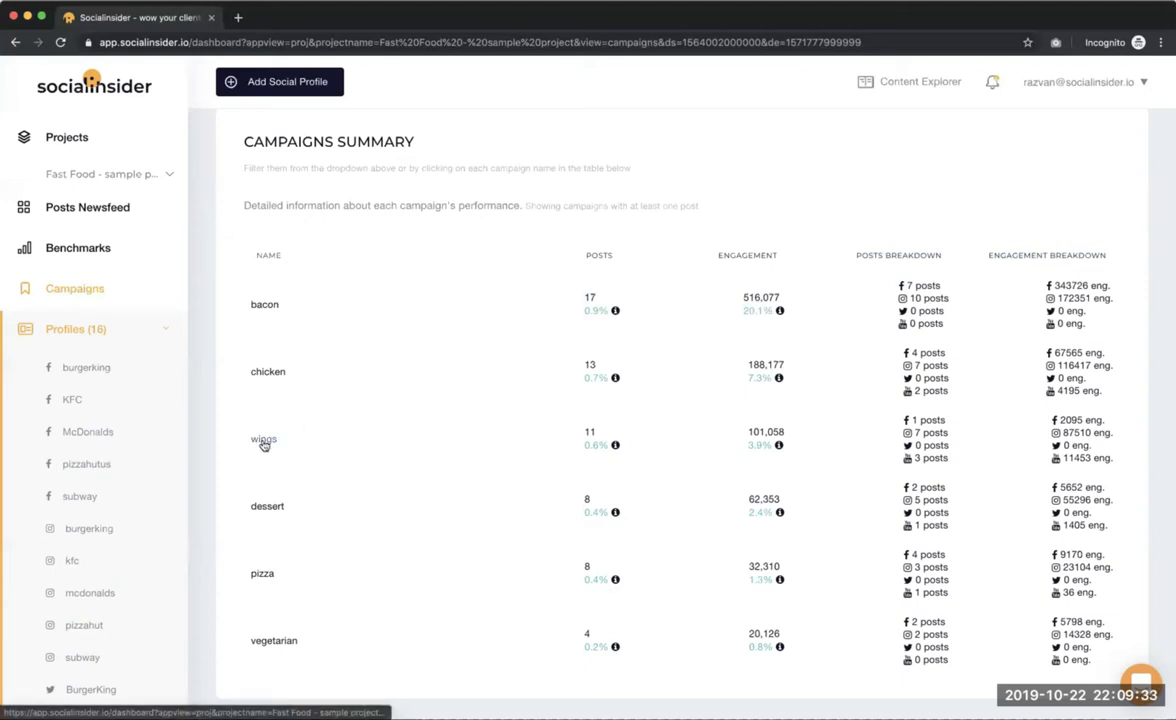
- Open the in-depth stats of the wings campaign from the campaigns summary
scroll(550, 300, "up", 3)
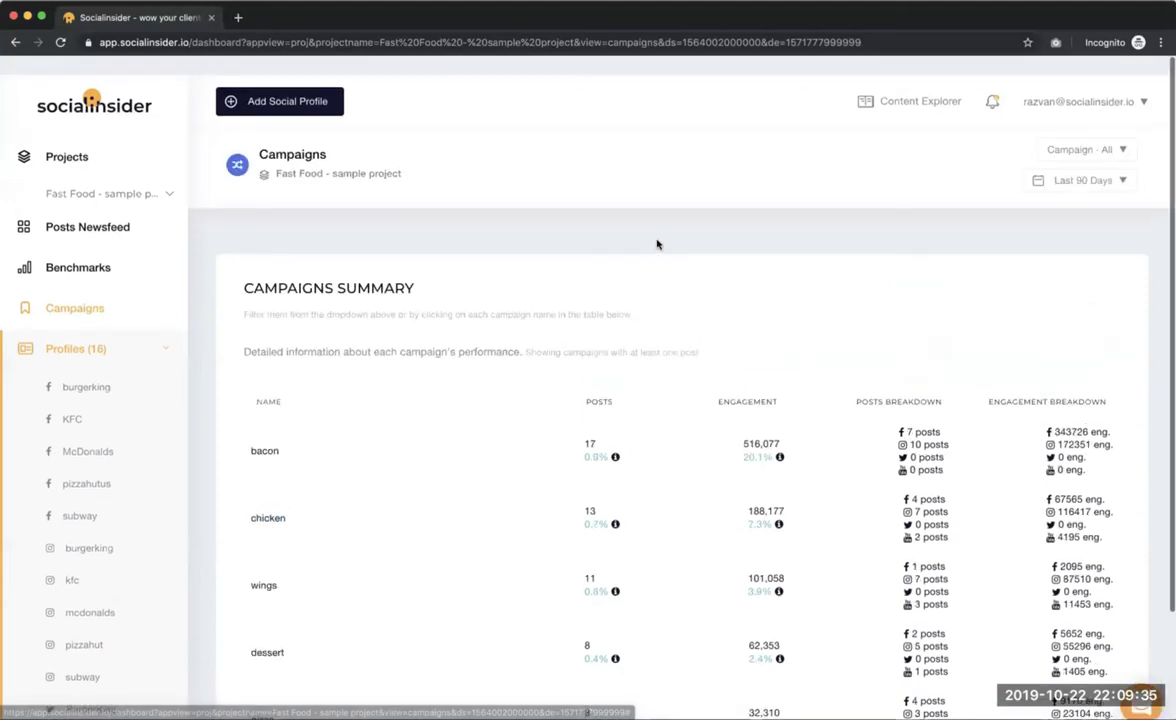
left_click(1110, 130)
left_click(889, 198)
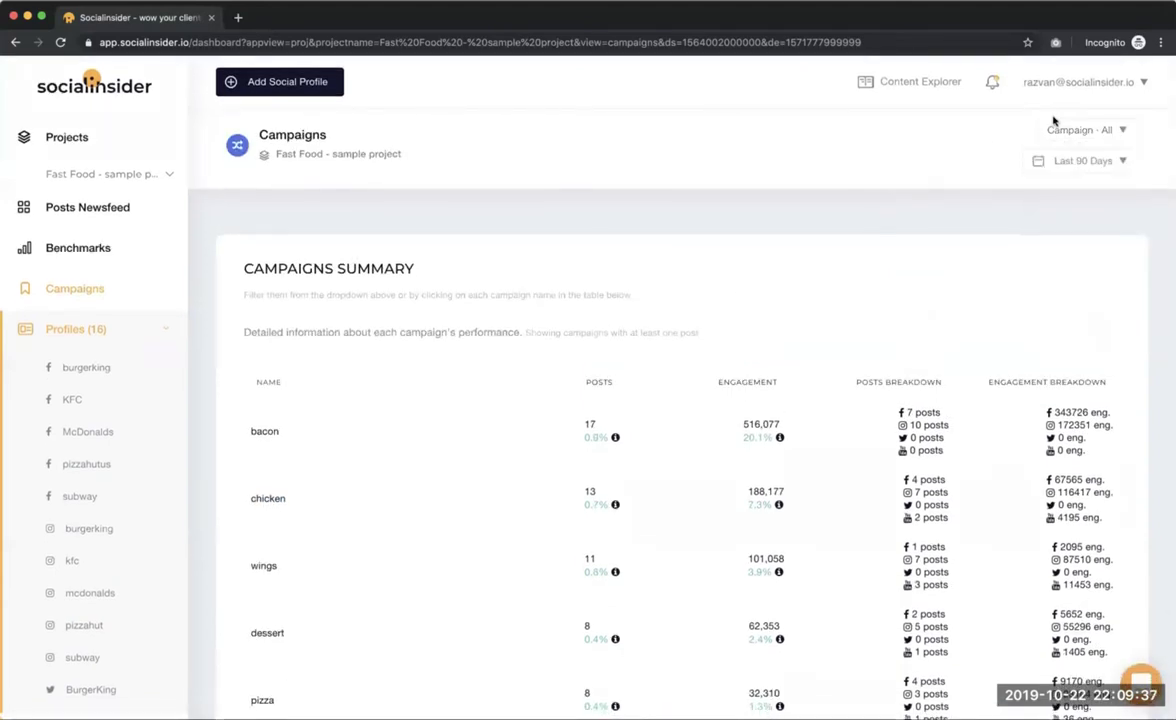
scroll(268, 424, "down", 2)
left_click(264, 436)
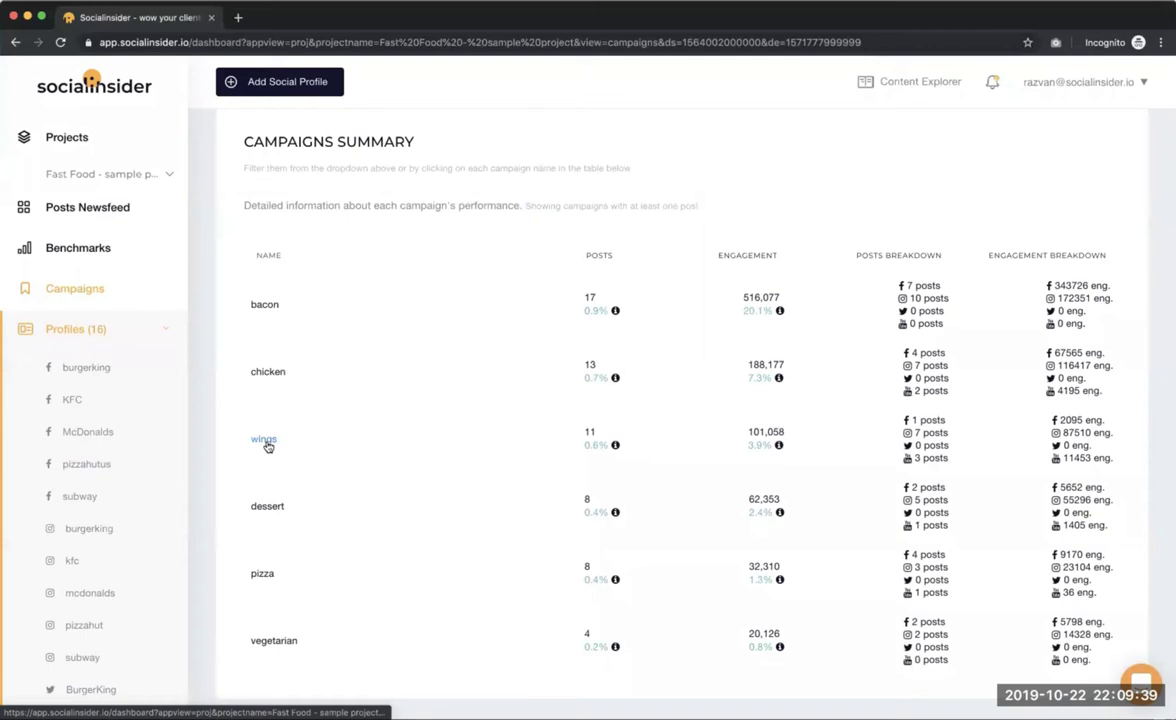
- Skim the wings campaign's in-depth sections for each social platform, returning to its Facebook section
scroll(392, 468, "down", 2)
scroll(360, 283, "up", 2)
scroll(365, 349, "down", 5)
scroll(400, 440, "up", 3)
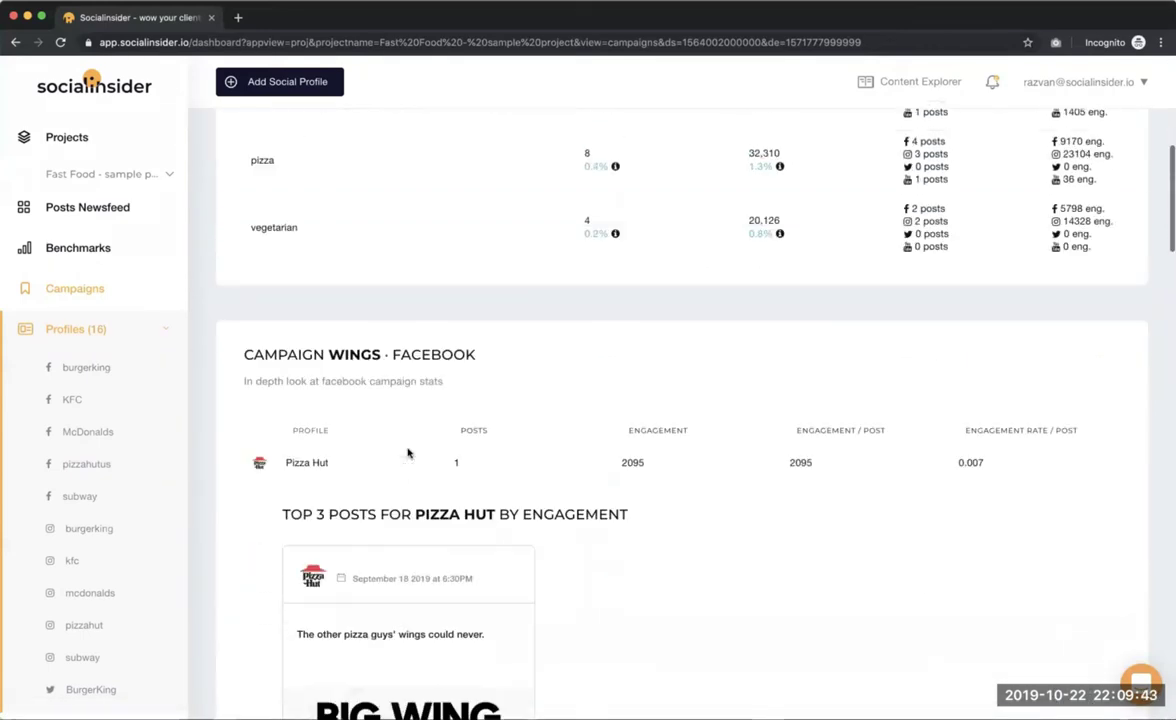
scroll(407, 451, "down", 8)
scroll(407, 453, "down", 20)
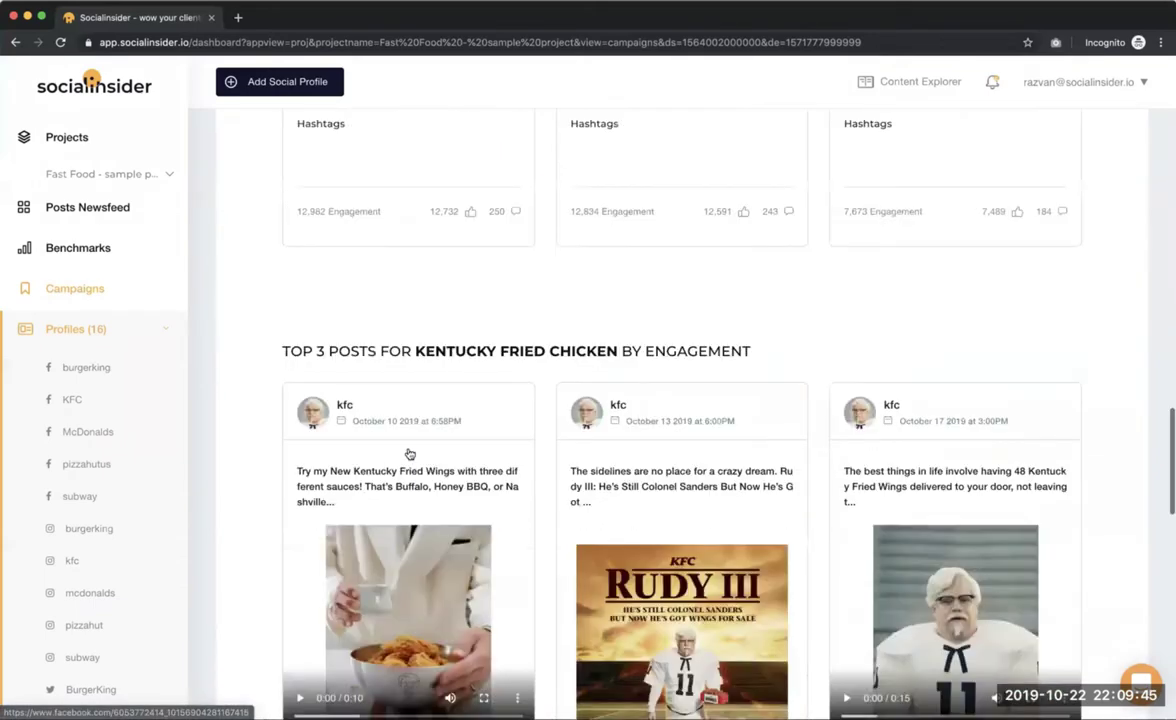
scroll(407, 453, "up", 20)
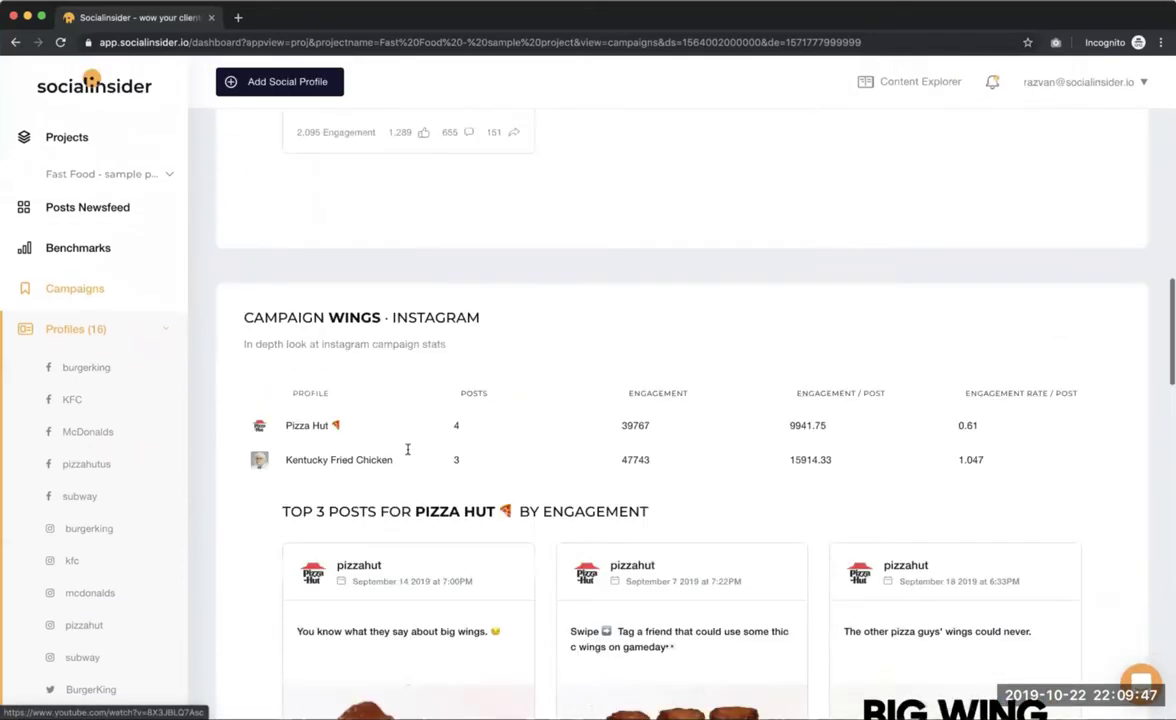
scroll(407, 453, "up", 1)
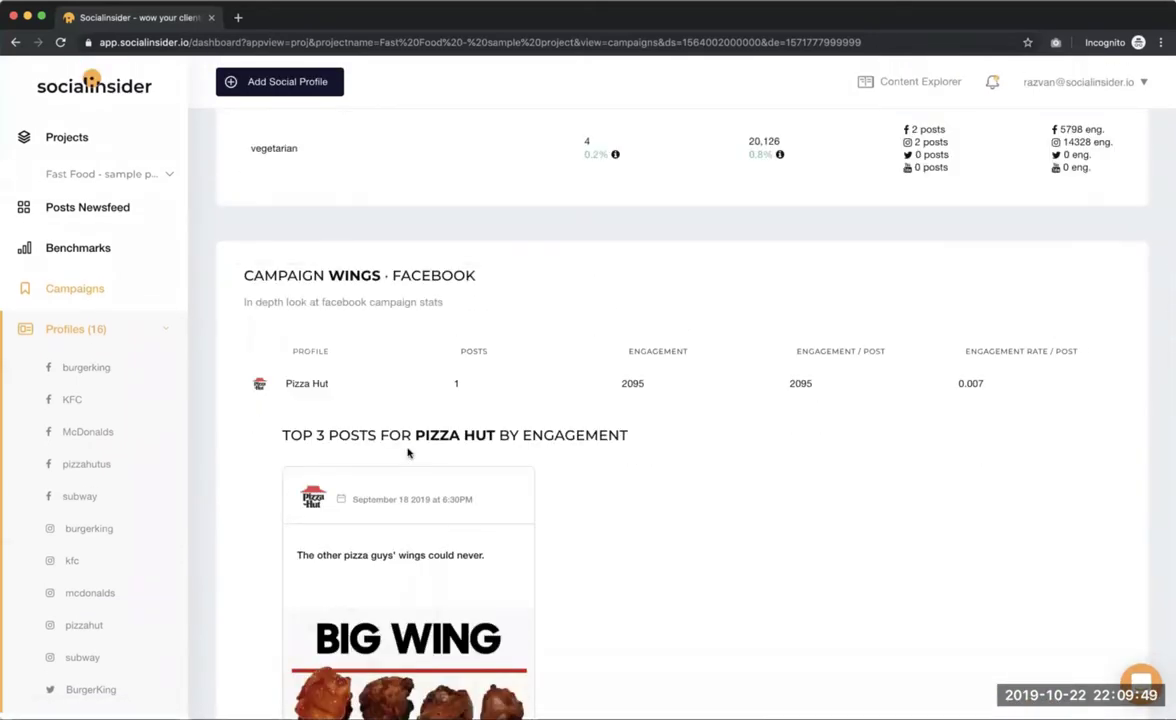
scroll(407, 453, "up", 4)
scroll(407, 453, "down", 4)
scroll(407, 453, "down", 1)
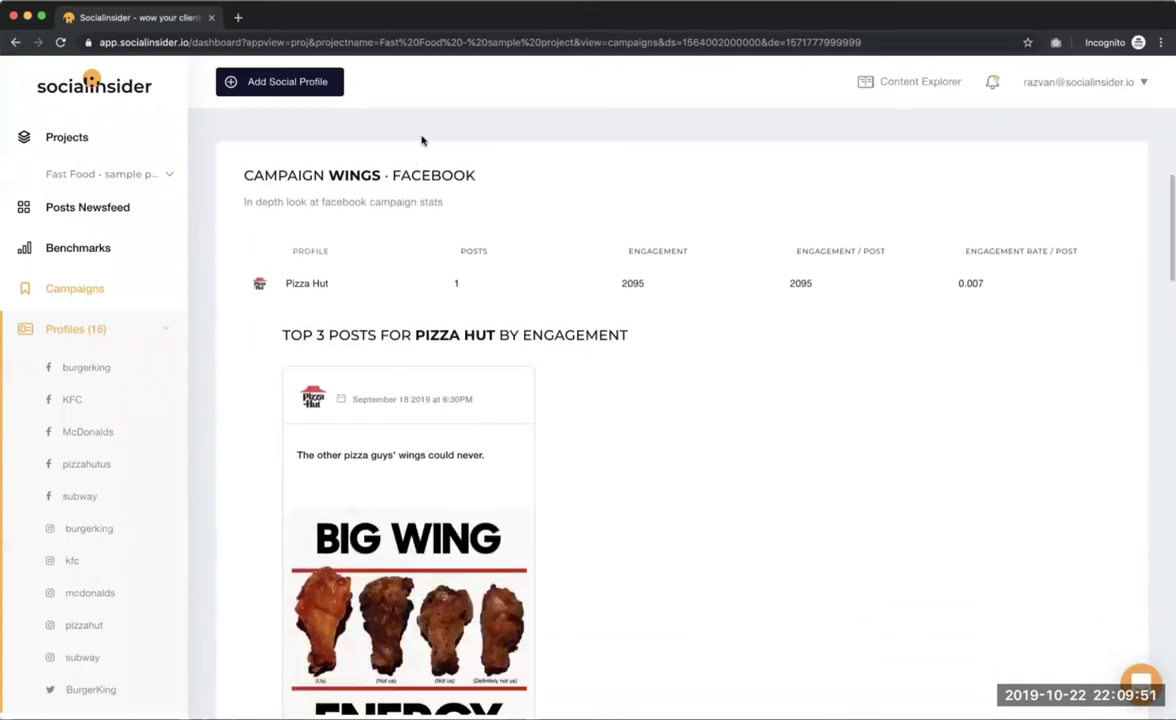
left_click_drag(328, 175, 562, 266)
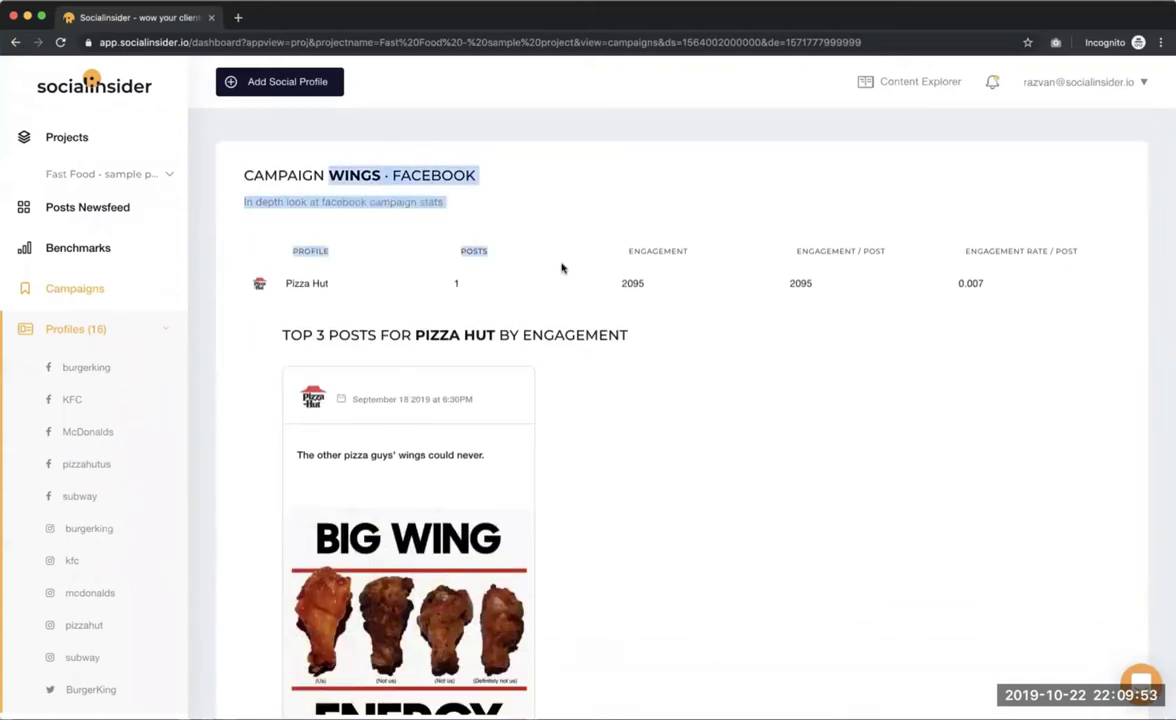
left_click(554, 223)
- Review the wings campaign's post share and its posts breakdown by platform in the campaigns summary
scroll(436, 316, "up", 5)
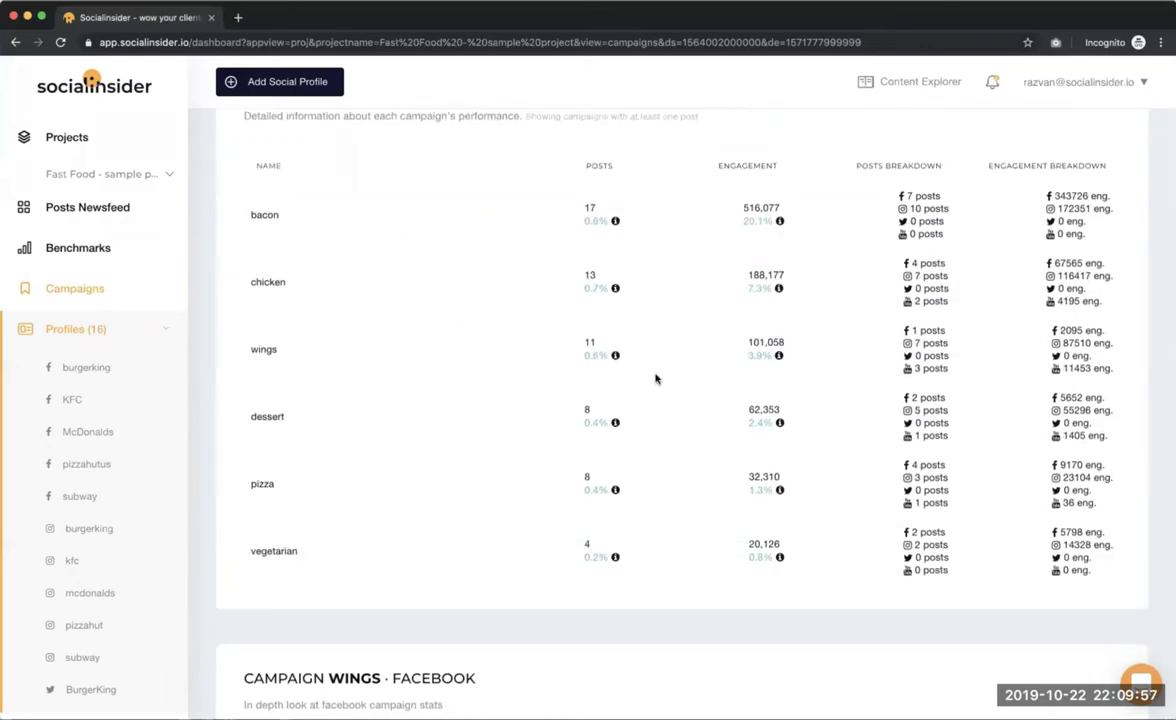
mouse_move(616, 355)
mouse_move(905, 327)
left_mouse_down()
mouse_move(951, 375)
mouse_move(910, 329)
left_mouse_up()
left_click(953, 372)
left_click(787, 503)
- Examine the wings campaign's Facebook posts, engagement and engagement per post for Pizza Hut, along with its top post
scroll(765, 520, "down", 3)
scroll(763, 520, "down", 3)
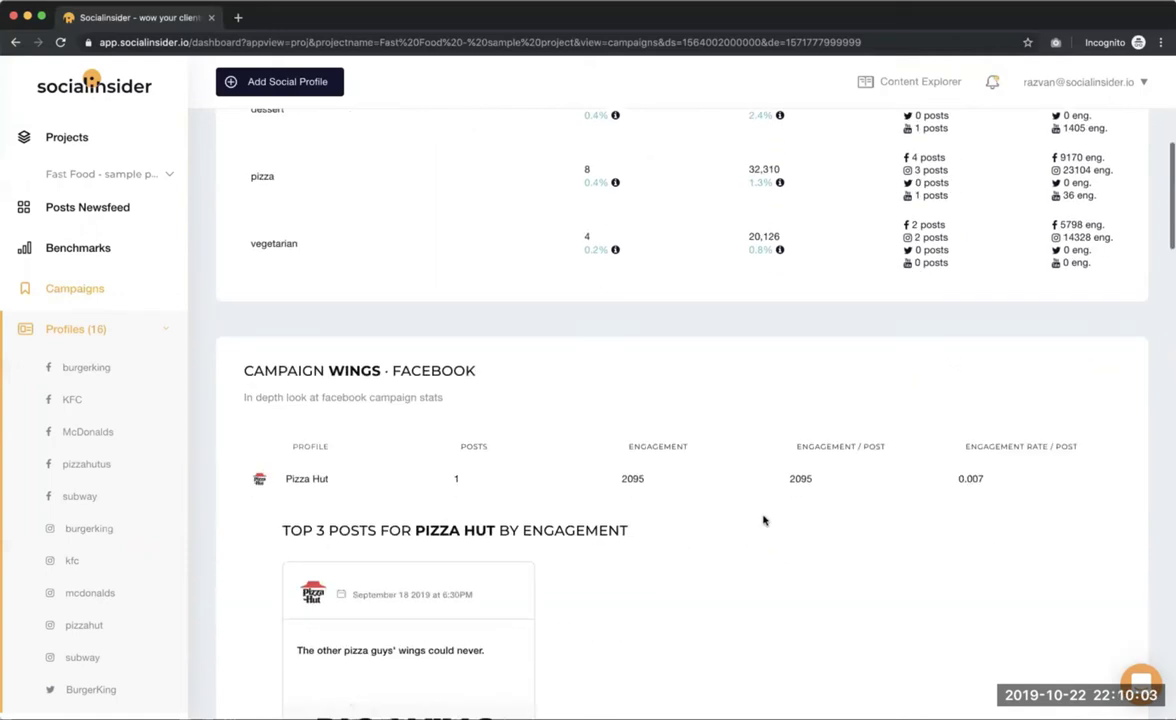
scroll(763, 520, "up", 2)
scroll(763, 520, "down", 3)
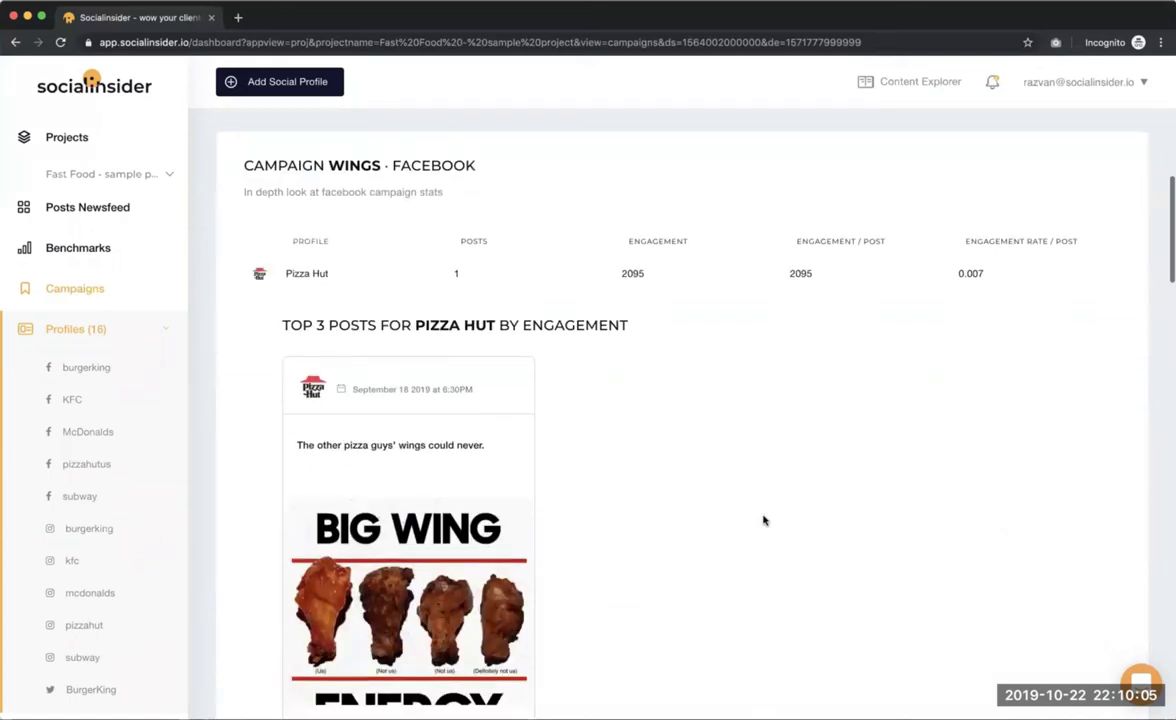
scroll(577, 343, "down", 1)
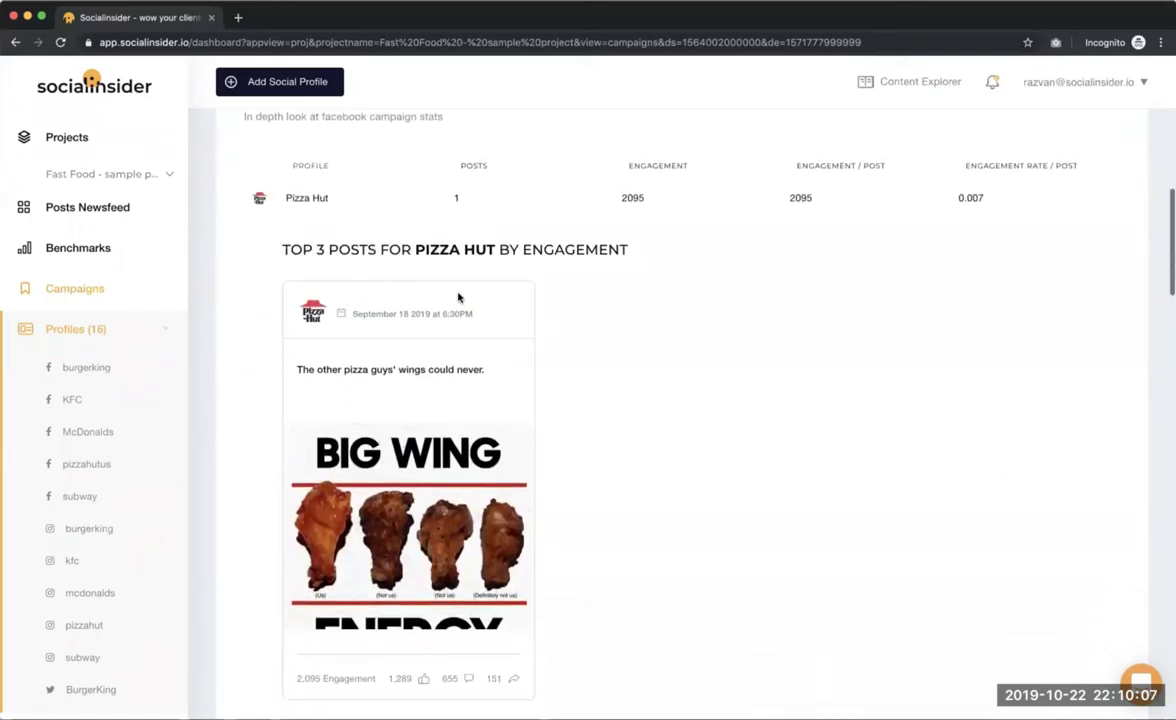
scroll(436, 236, "up", 1)
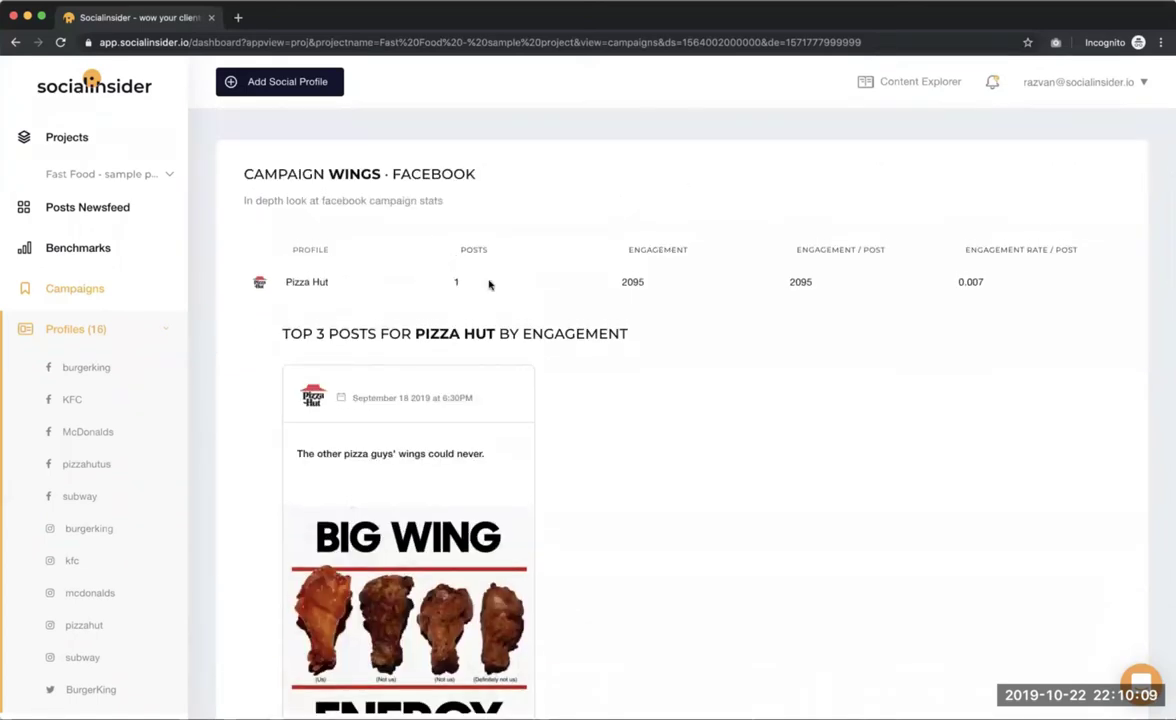
left_click_drag(630, 283, 753, 291)
left_click(801, 292)
left_click_drag(488, 299, 440, 239)
left_click(669, 346)
scroll(723, 450, "down", 8)
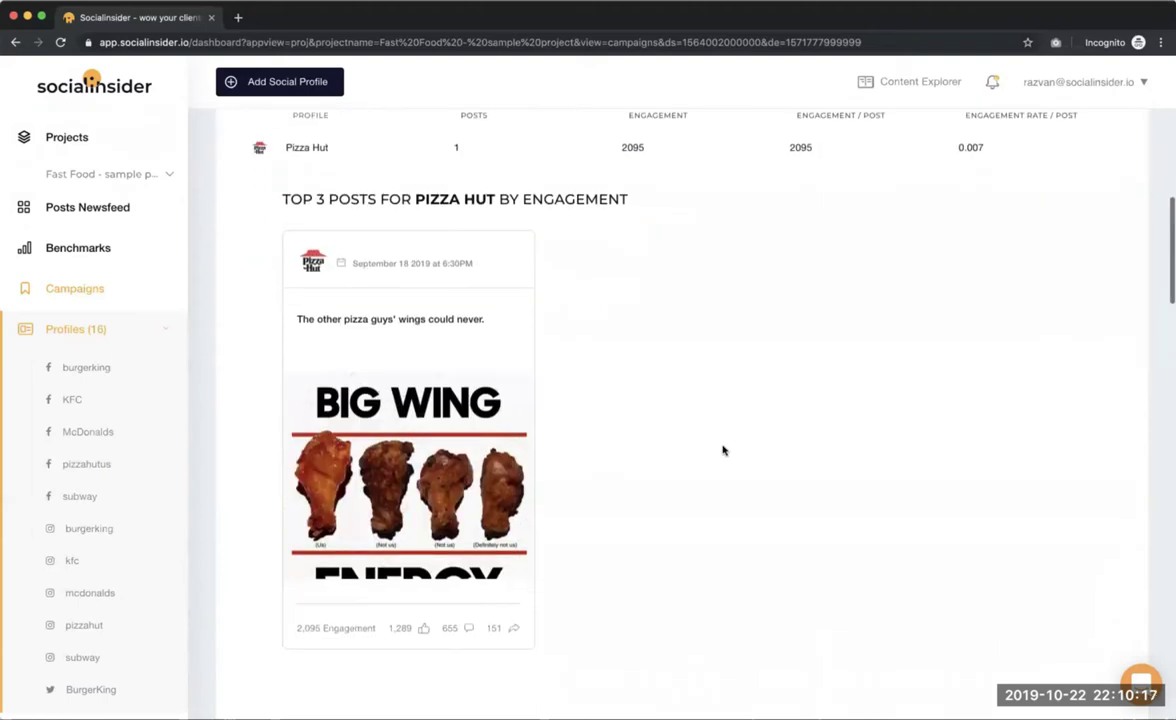
- Compare Pizza Hut and Kentucky Fried Chicken on posts, engagement and engagement rate in the wings campaign's Instagram stats
scroll(702, 405, "down", 2)
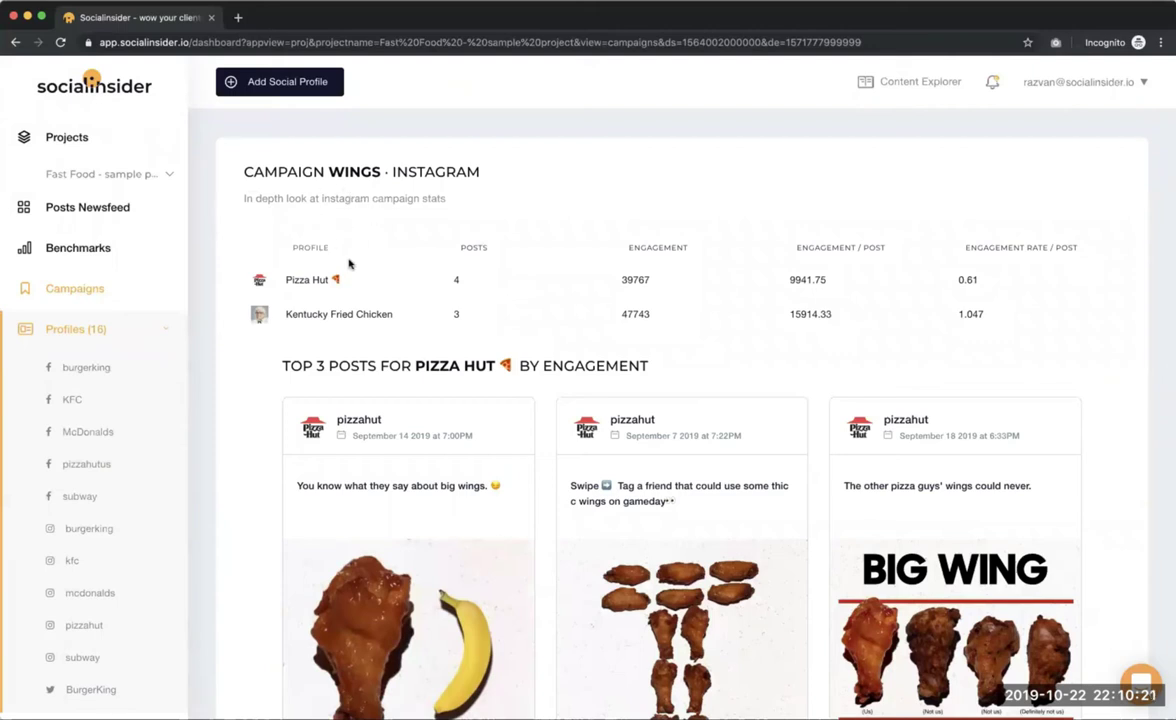
scroll(349, 263, "down", 1)
left_click_drag(292, 189, 824, 265)
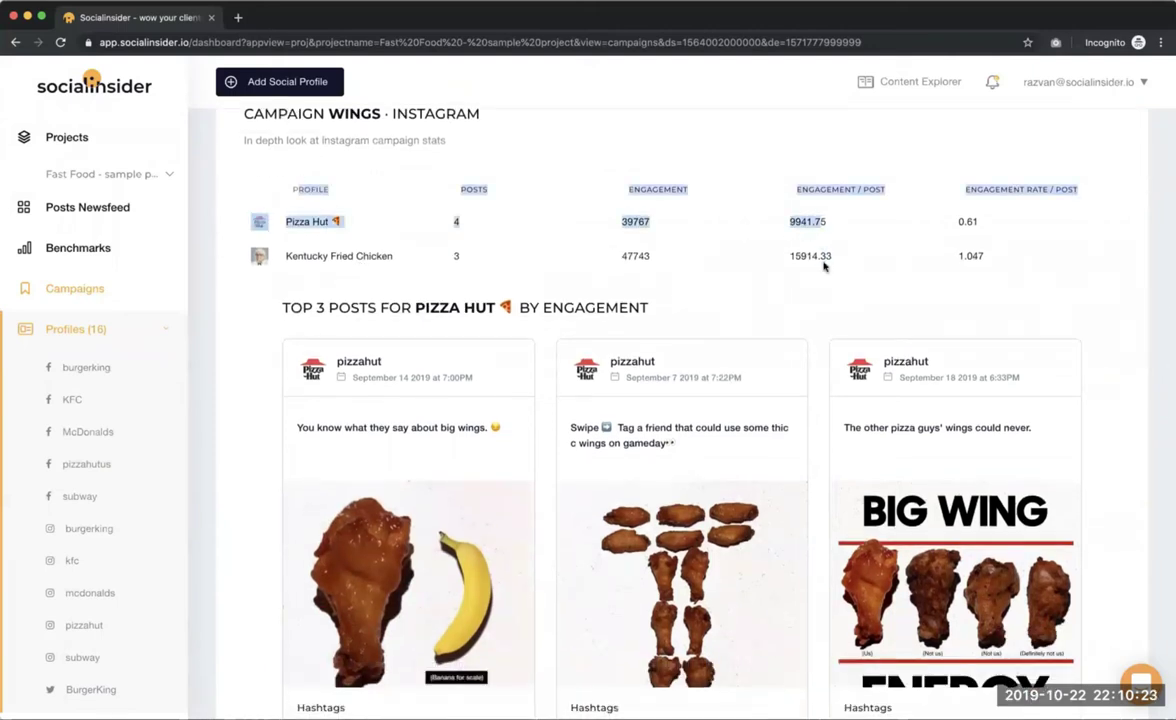
left_click(795, 255)
scroll(760, 162, "up", 1)
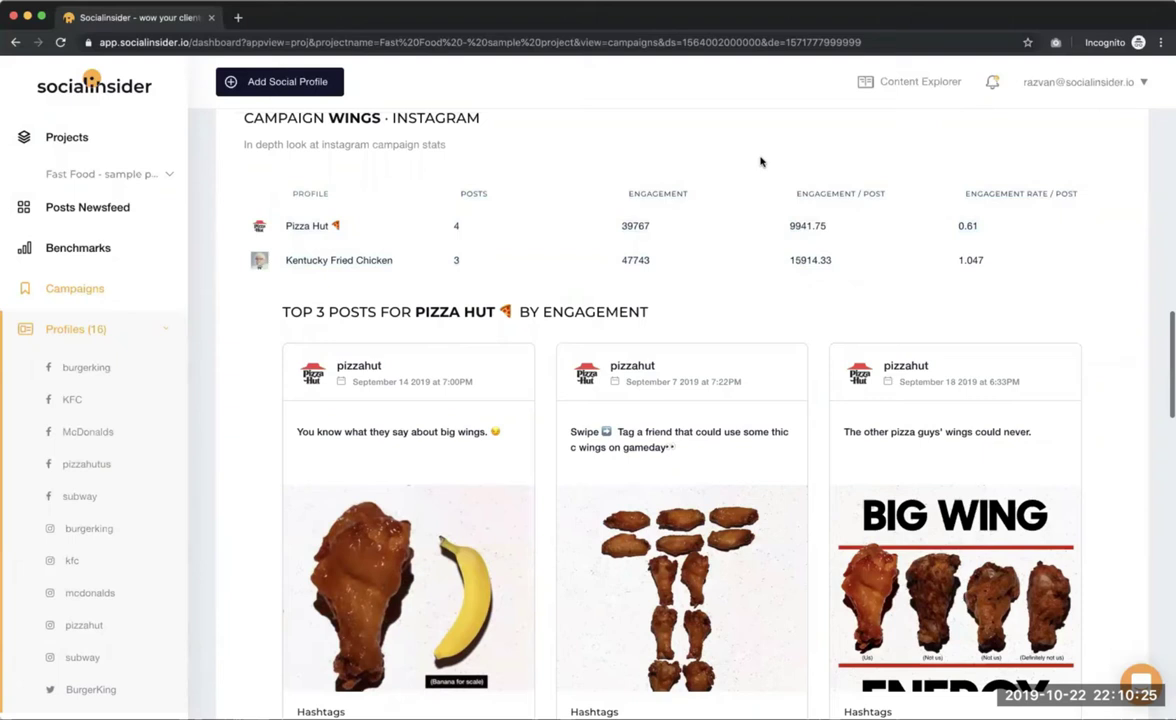
scroll(760, 162, "up", 1)
left_click_drag(326, 155, 824, 314)
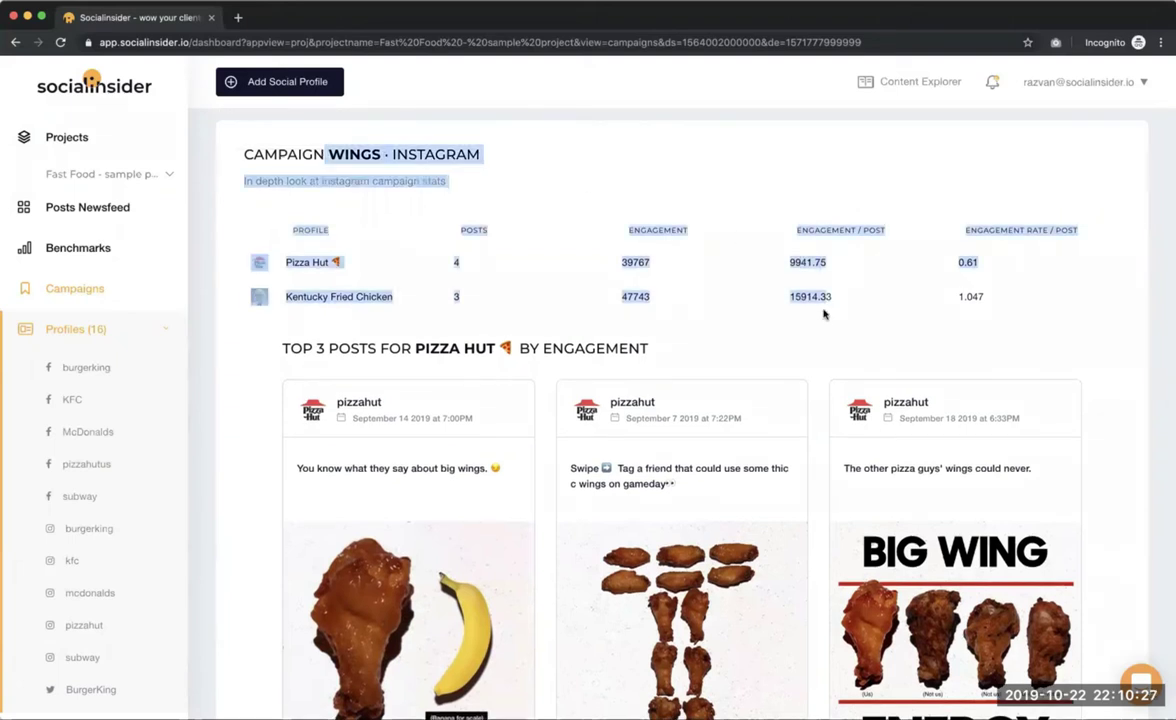
left_click(824, 314)
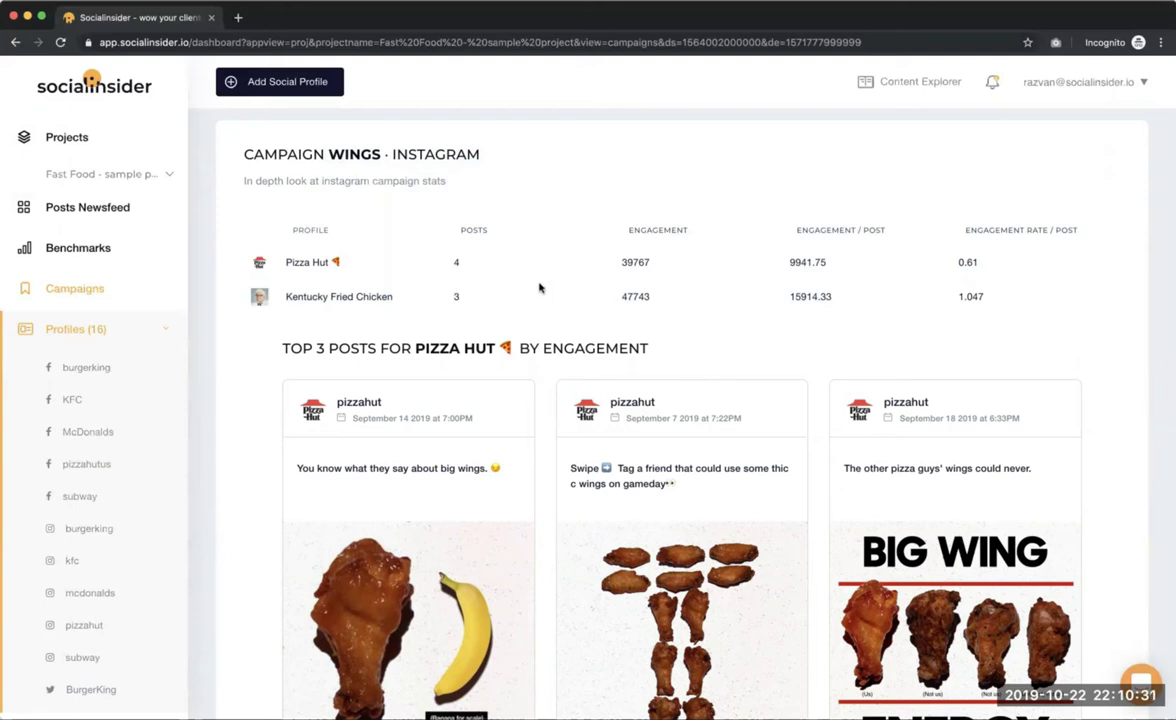
left_click_drag(961, 299, 806, 189)
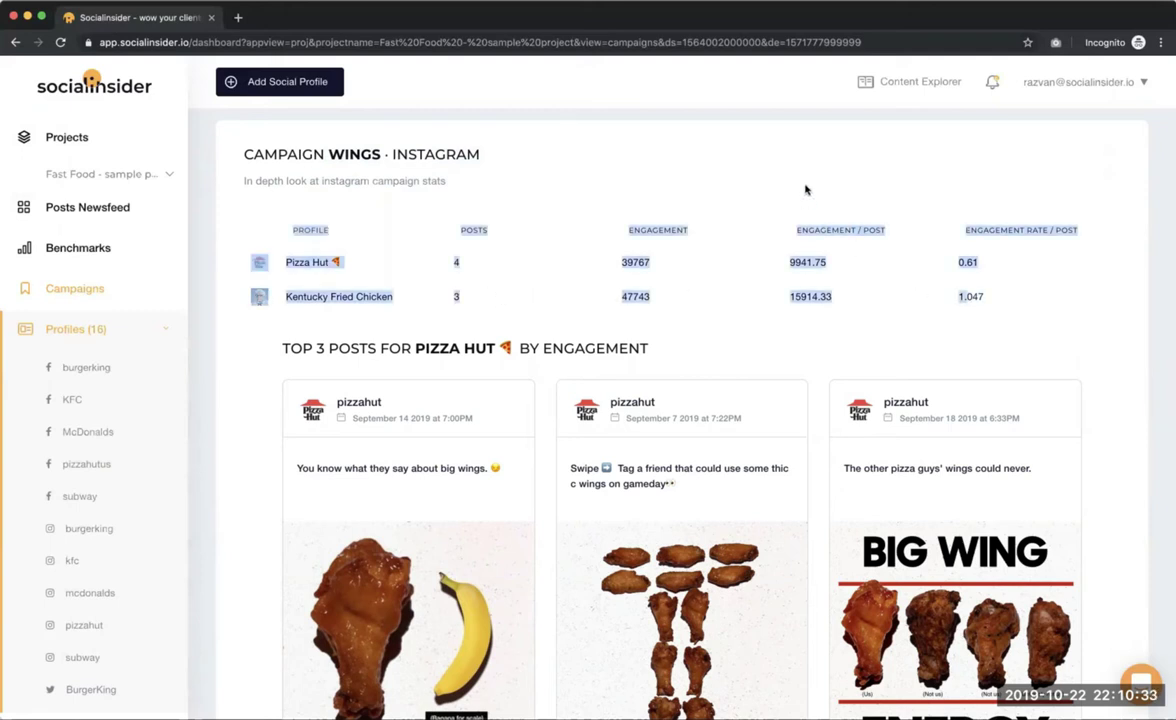
left_click(571, 203)
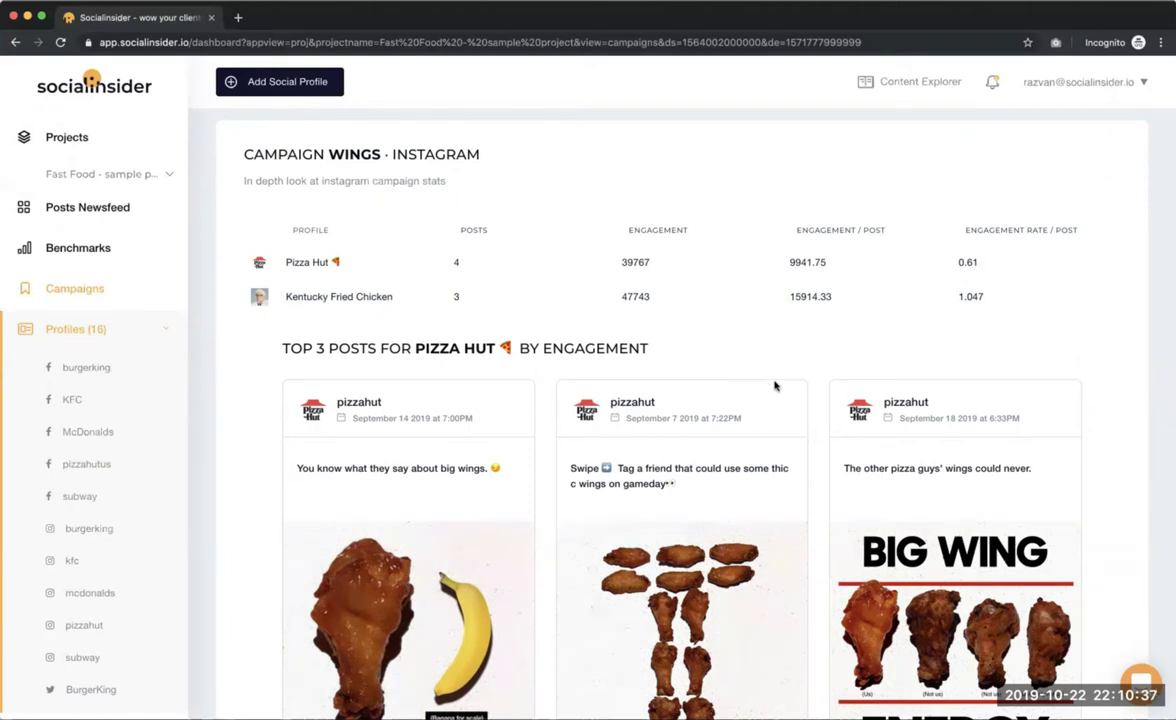
- Look through the top 3 Instagram wings posts by engagement for Pizza Hut and Kentucky Fried Chicken
scroll(774, 385, "down", 2)
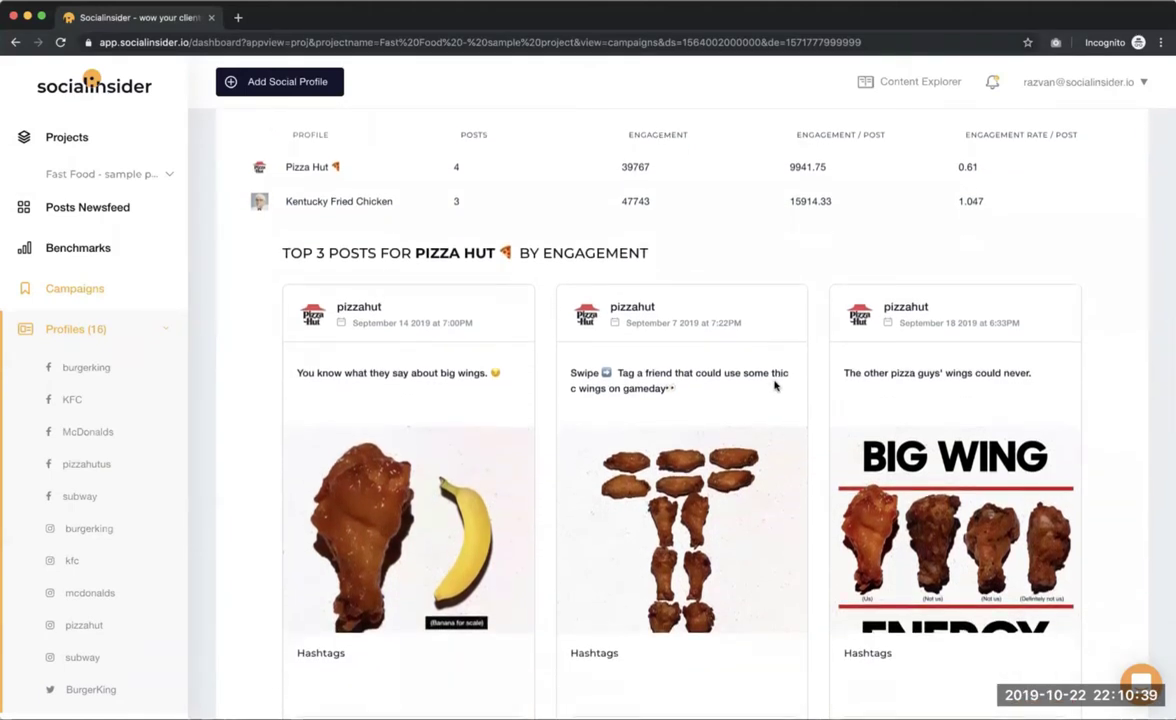
scroll(774, 385, "down", 1)
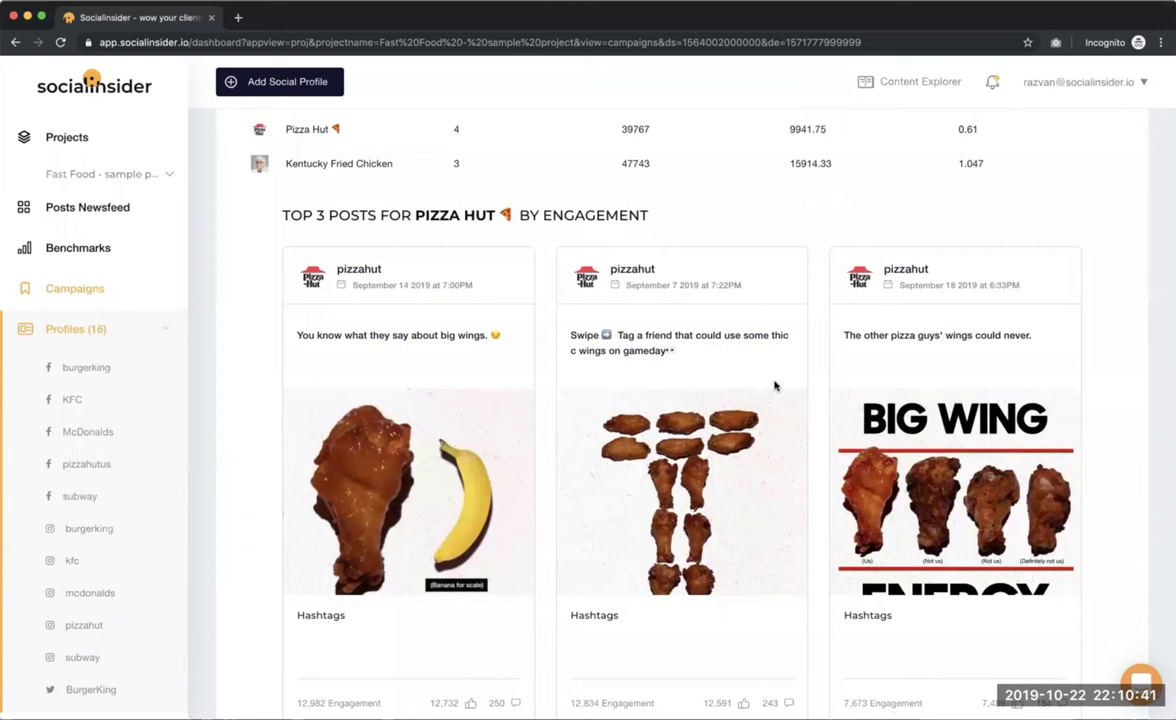
scroll(775, 386, "down", 3)
scroll(501, 333, "up", 2)
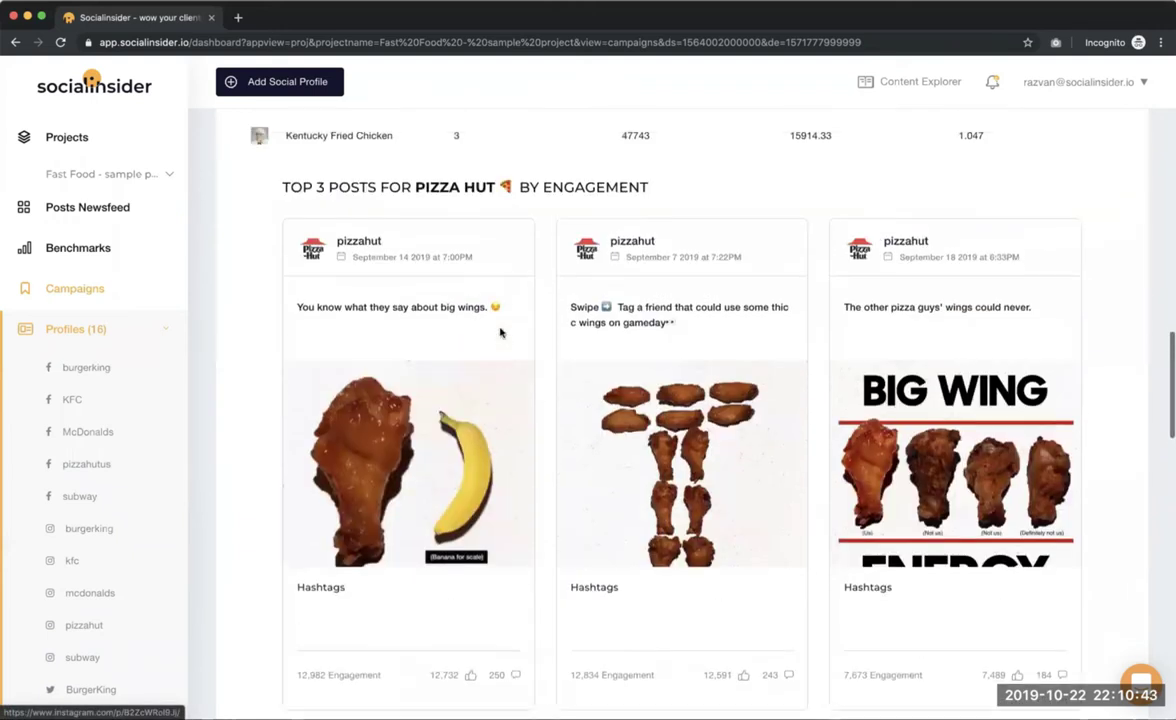
scroll(555, 481, "down", 6)
scroll(556, 481, "down", 10)
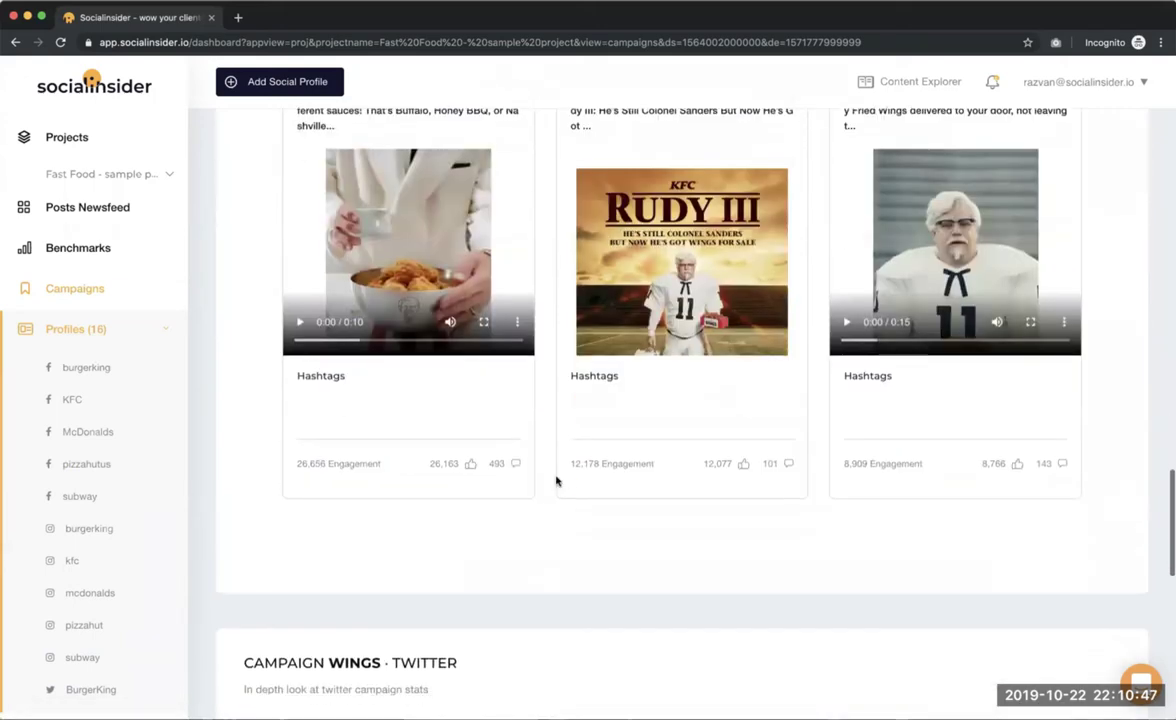
- Check the wings campaign's Twitter section and examine KFC's YouTube stats and top 3 posts
scroll(556, 481, "down", 5)
scroll(556, 482, "up", 10)
scroll(556, 482, "down", 12)
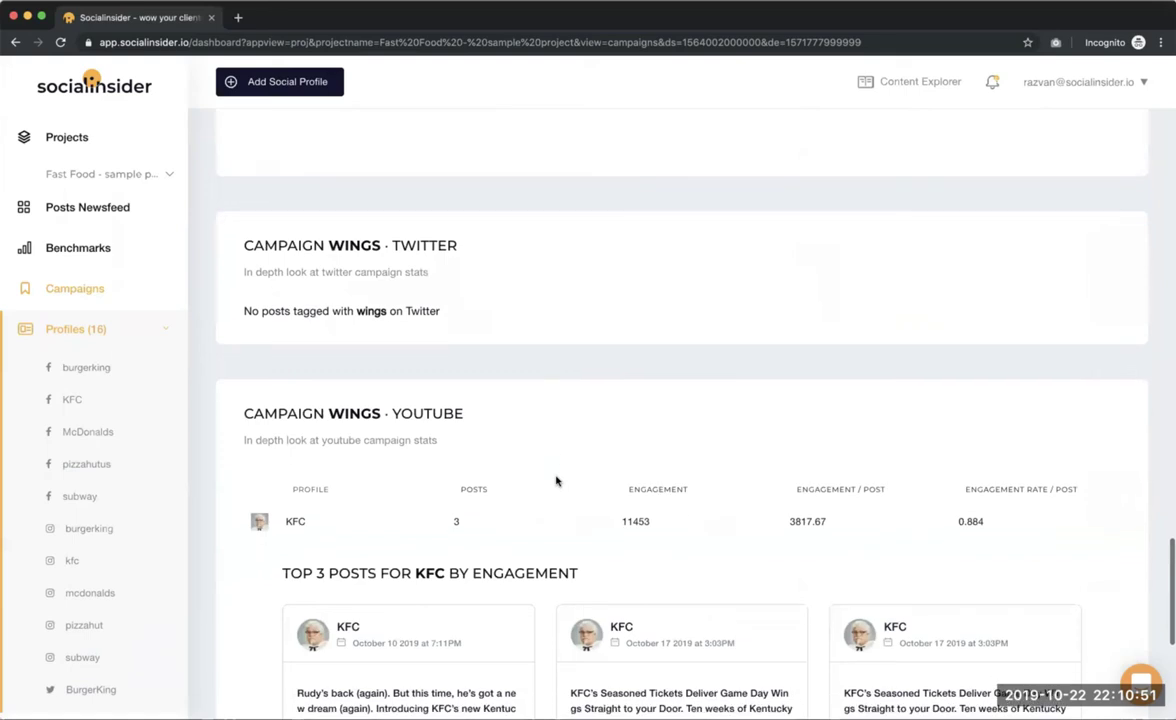
scroll(556, 481, "down", 5)
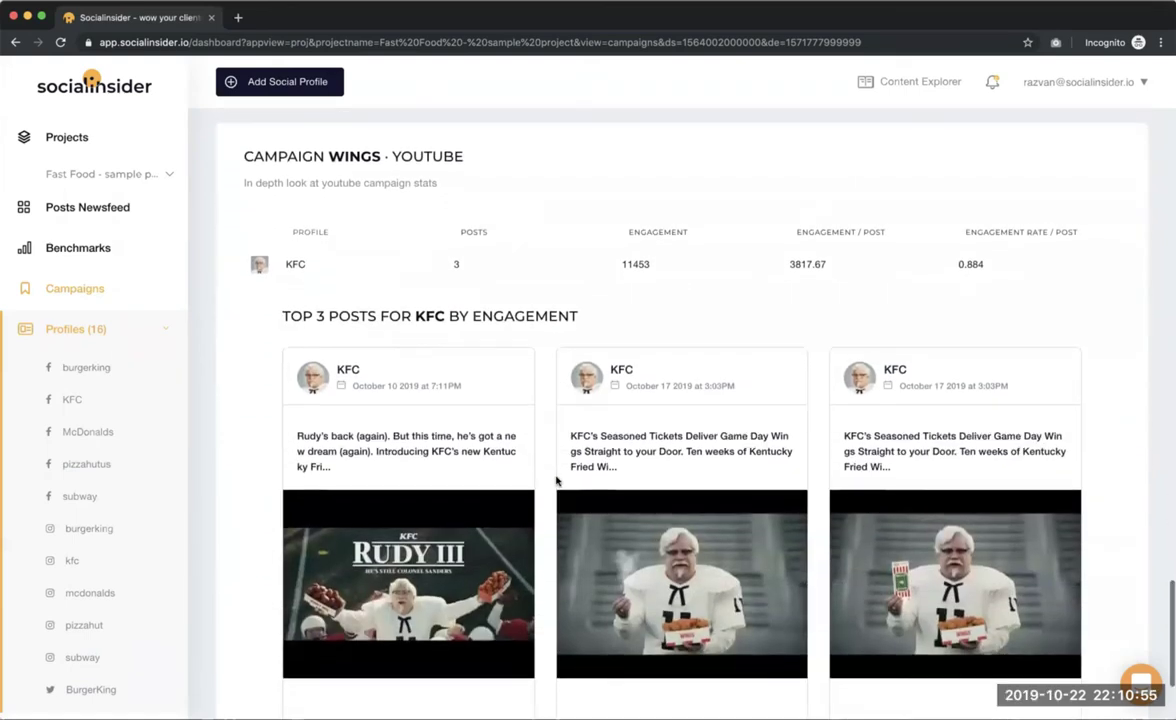
scroll(556, 480, "down", 1)
left_click_drag(312, 139, 677, 269)
left_click(677, 273)
scroll(685, 344, "down", 1)
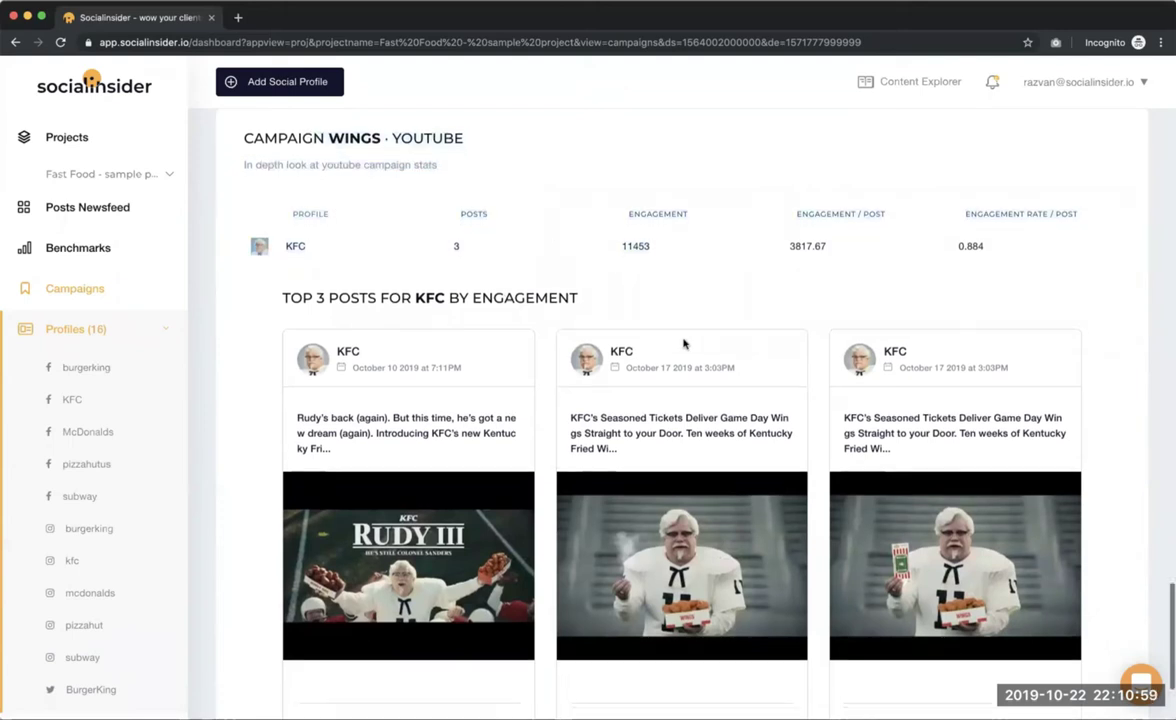
scroll(685, 344, "down", 3)
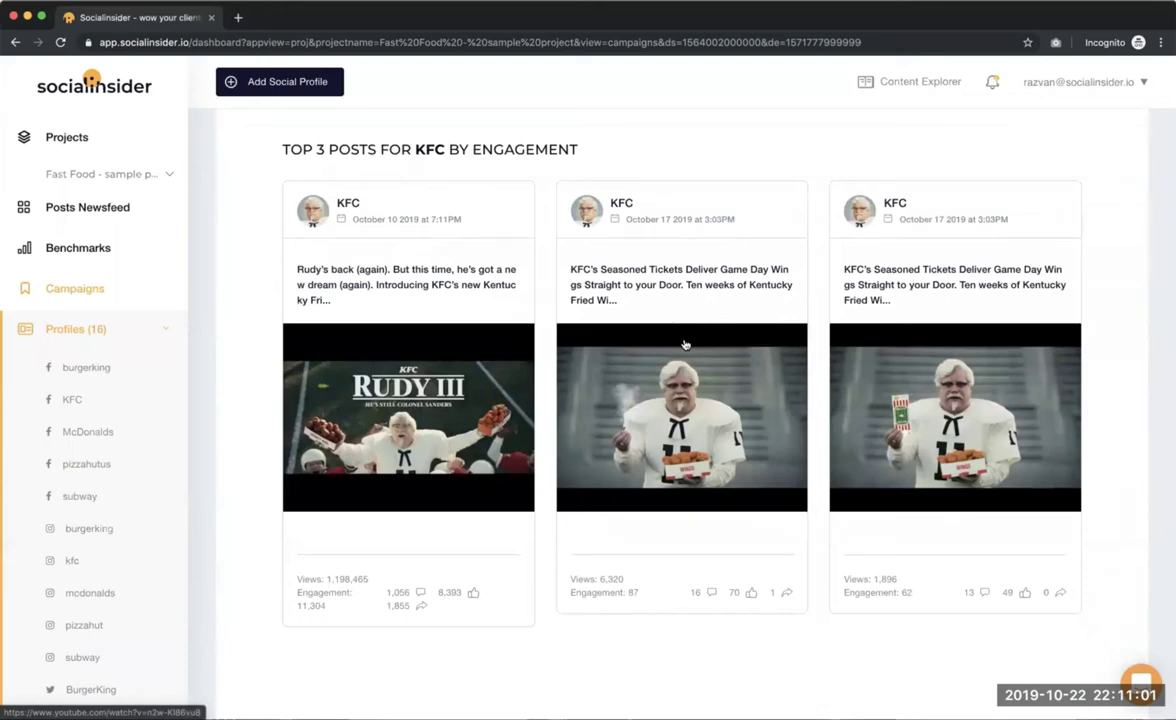
scroll(685, 344, "up", 2)
scroll(685, 344, "up", 1)
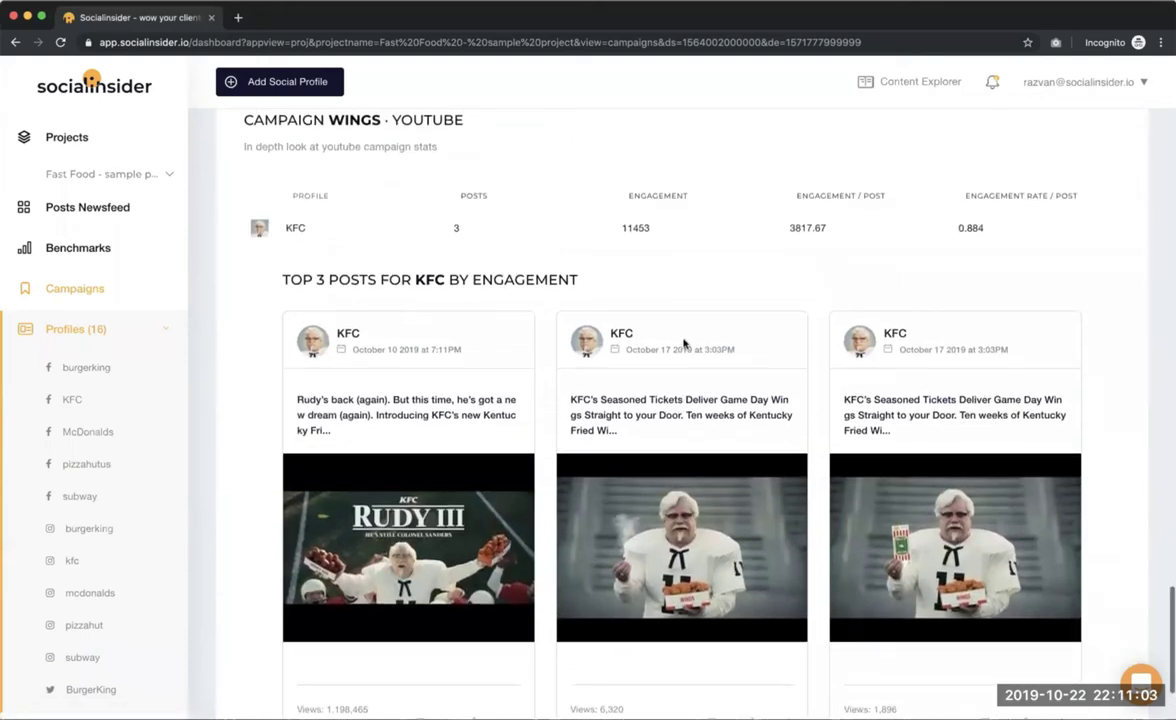
- Return to the campaigns summary table above the wings campaign's platform sections
scroll(685, 344, "up", 15)
scroll(686, 342, "up", 10)
scroll(683, 341, "down", 2)
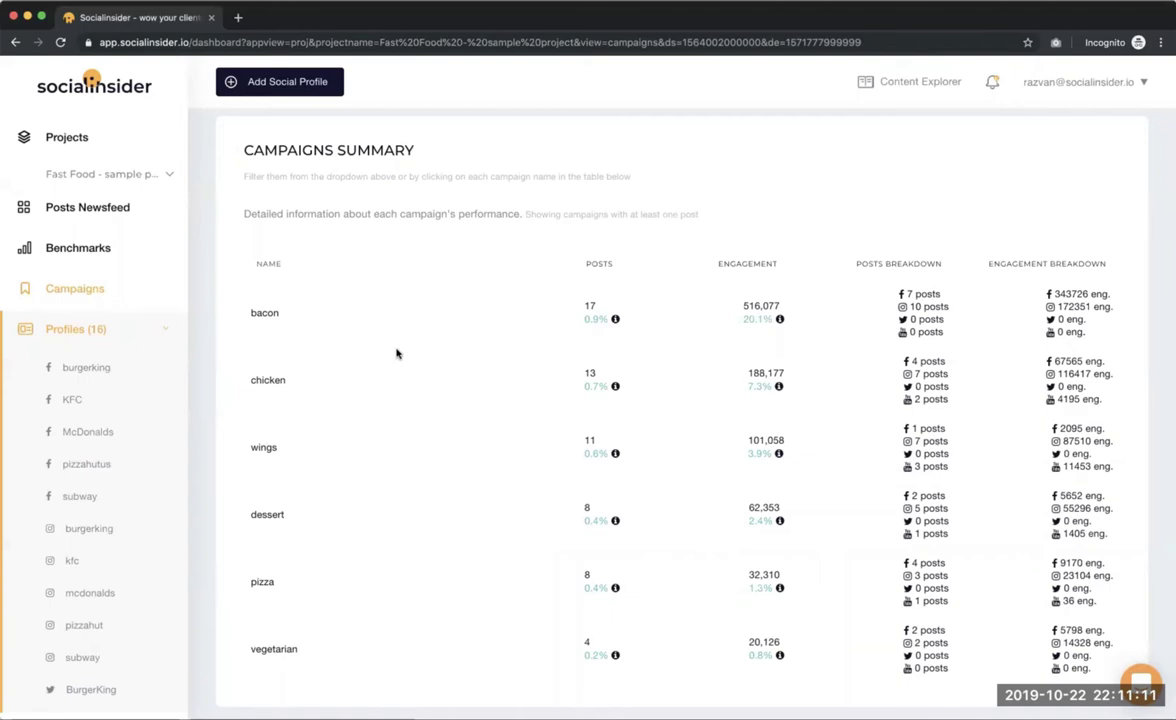
- Open Pizza Hut's Instagram profile overview and filter its key metrics by the wings campaign
scroll(415, 412, "up", 3)
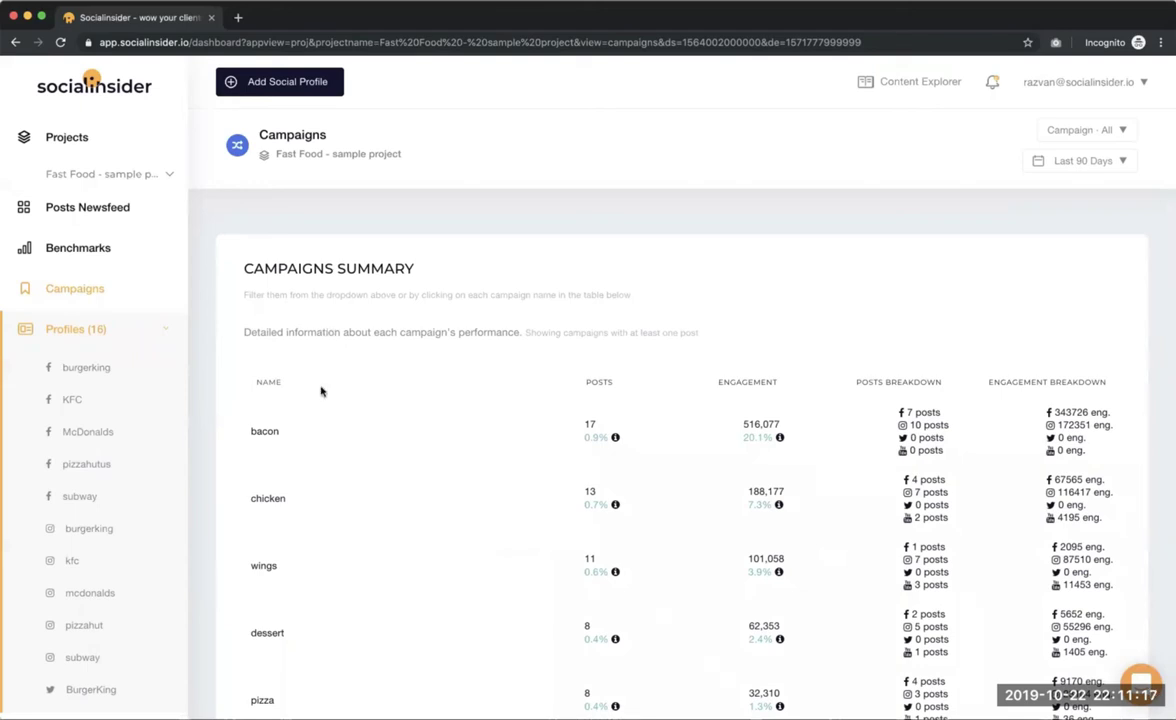
left_click(84, 624)
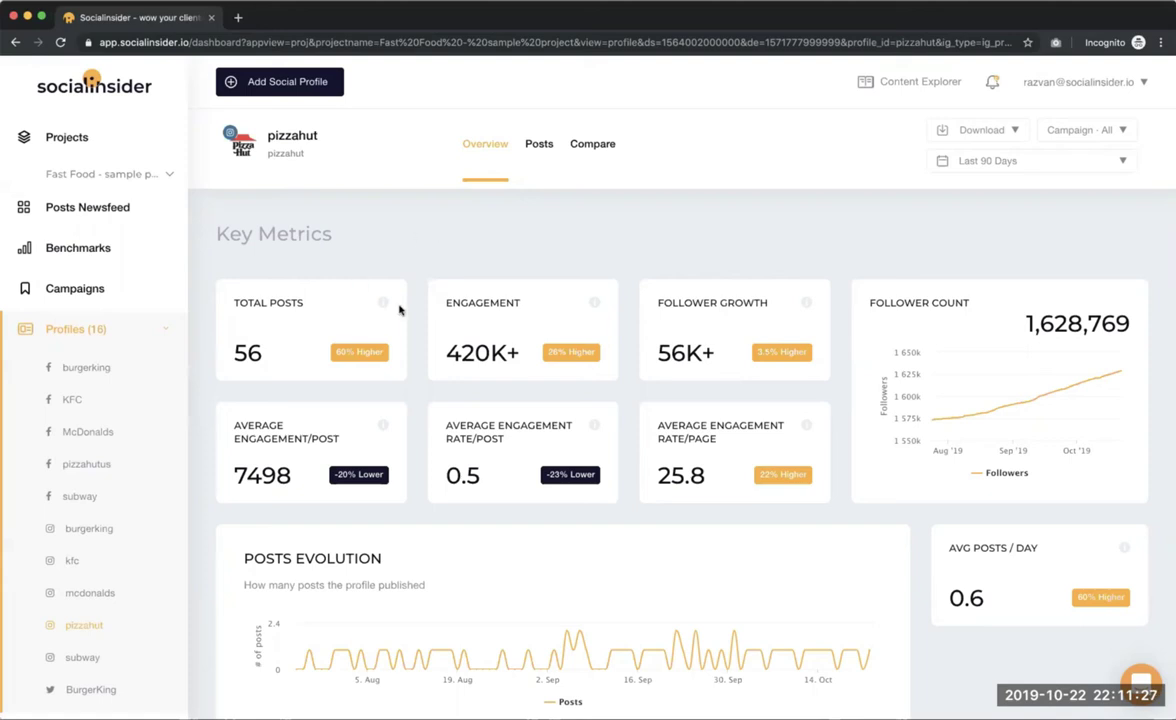
left_click(1100, 131)
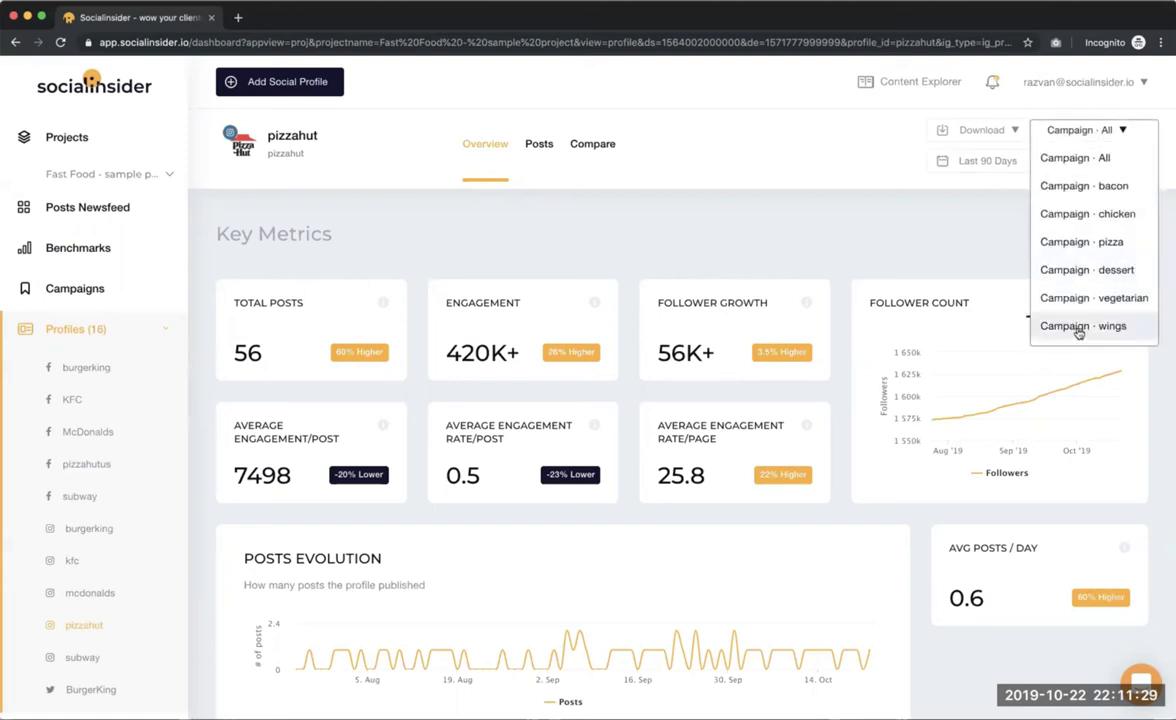
left_click(1080, 327)
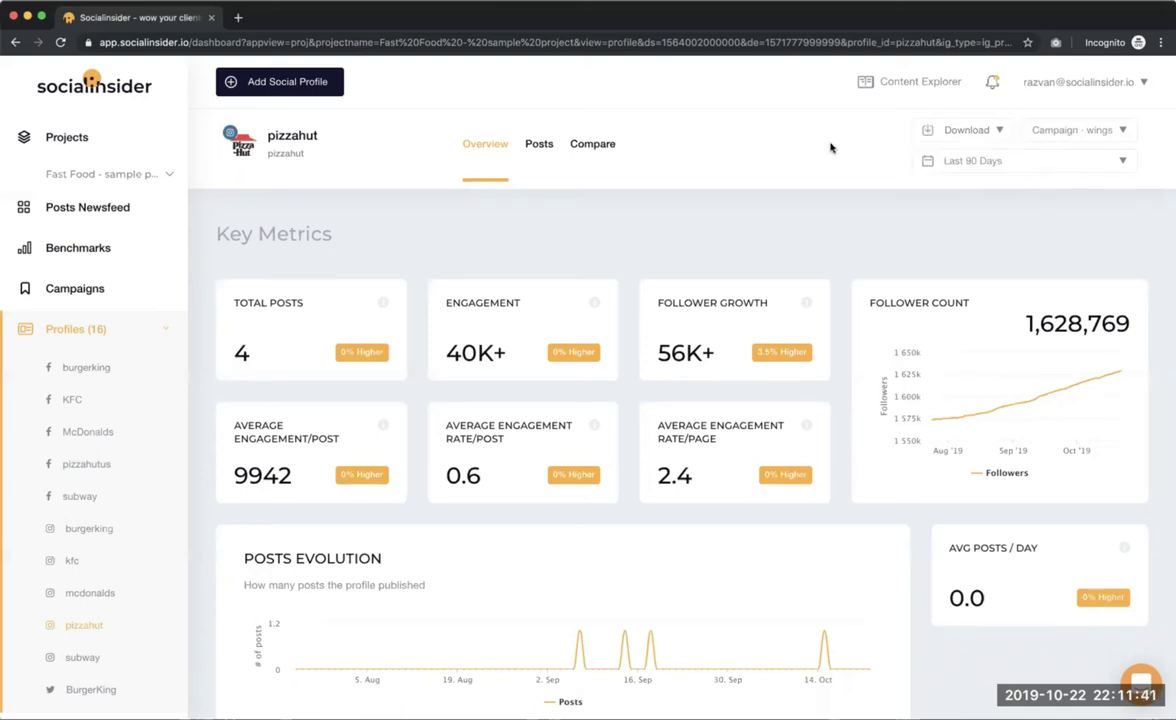
- Show Pizza Hut's Instagram posts and filter them by the wings campaign
left_click(540, 158)
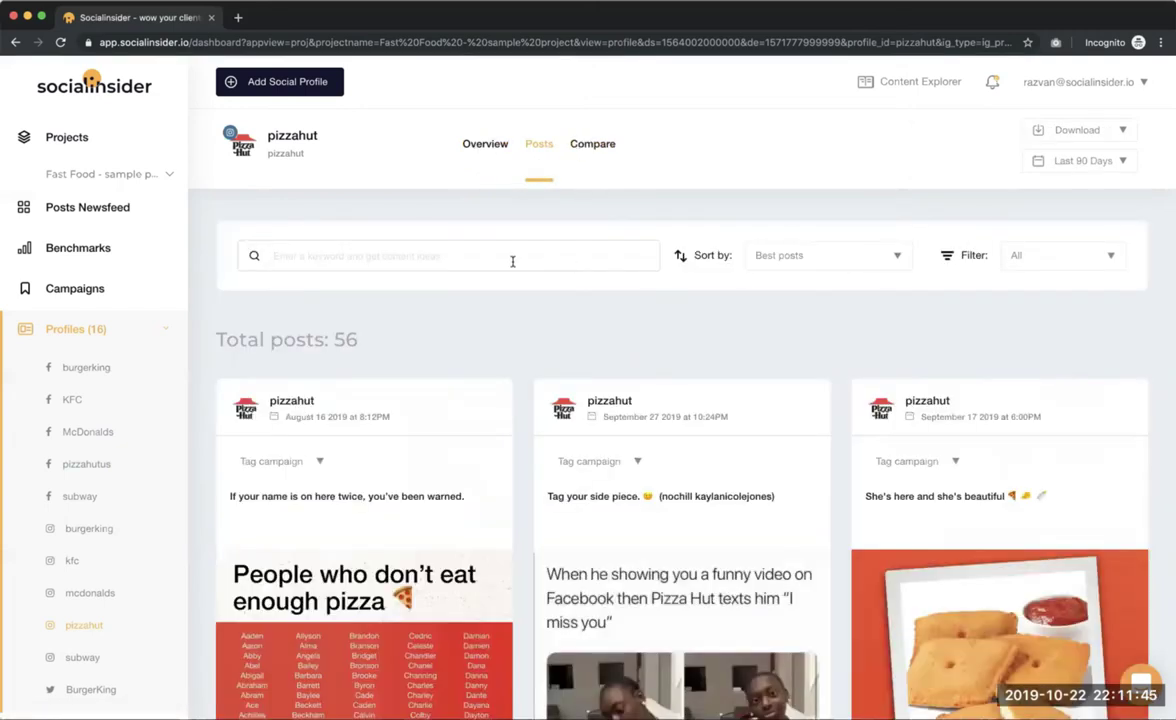
scroll(808, 472, "down", 4)
scroll(1131, 210, "up", 4)
left_click(1110, 255)
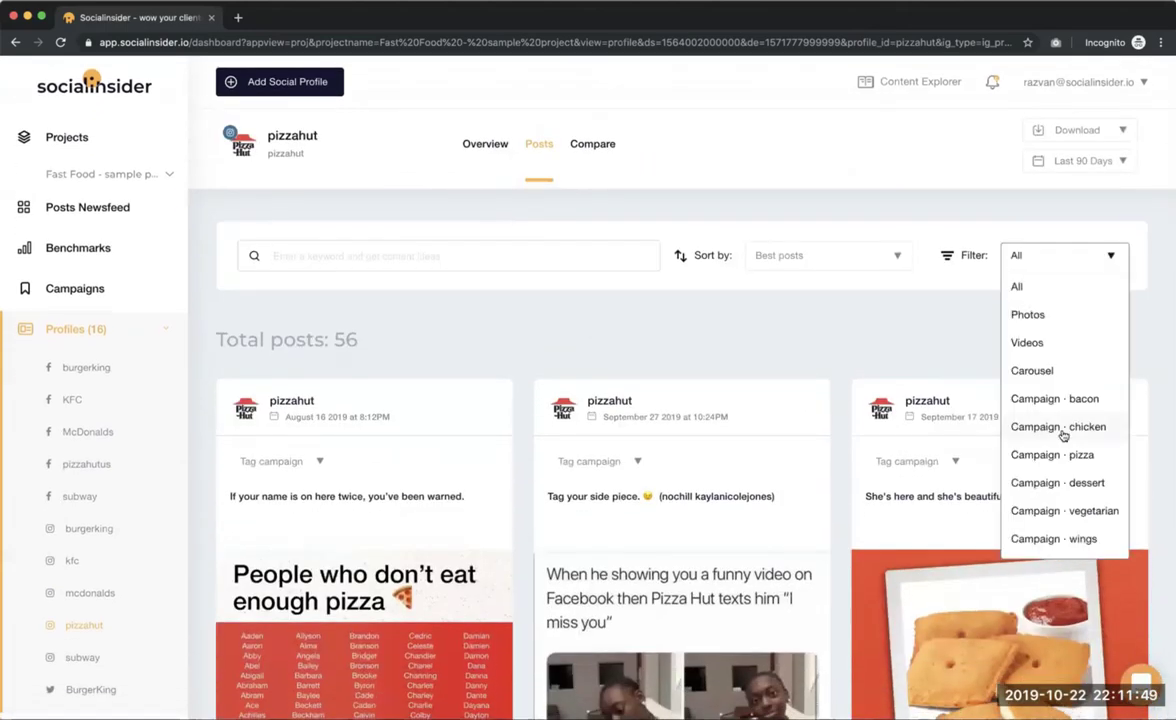
scroll(1060, 480, "down", 1)
left_click(1066, 525)
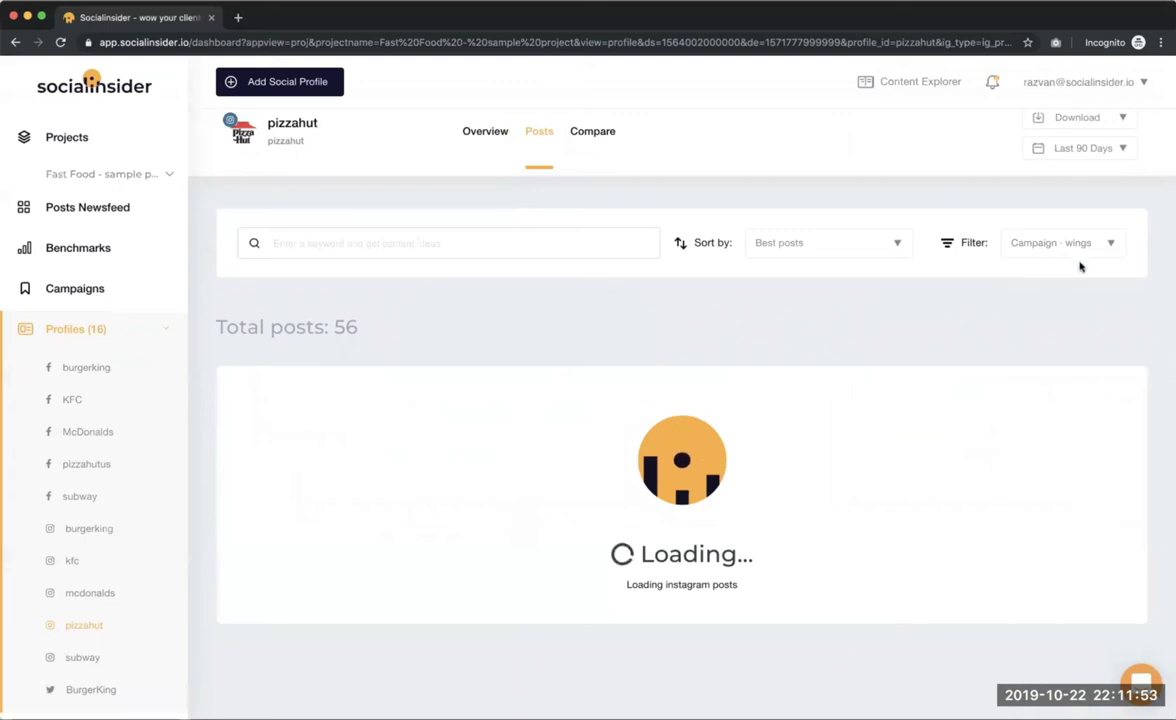
- Look through Pizza Hut's wings-tagged Instagram posts and check the download options available for them
scroll(919, 491, "down", 5)
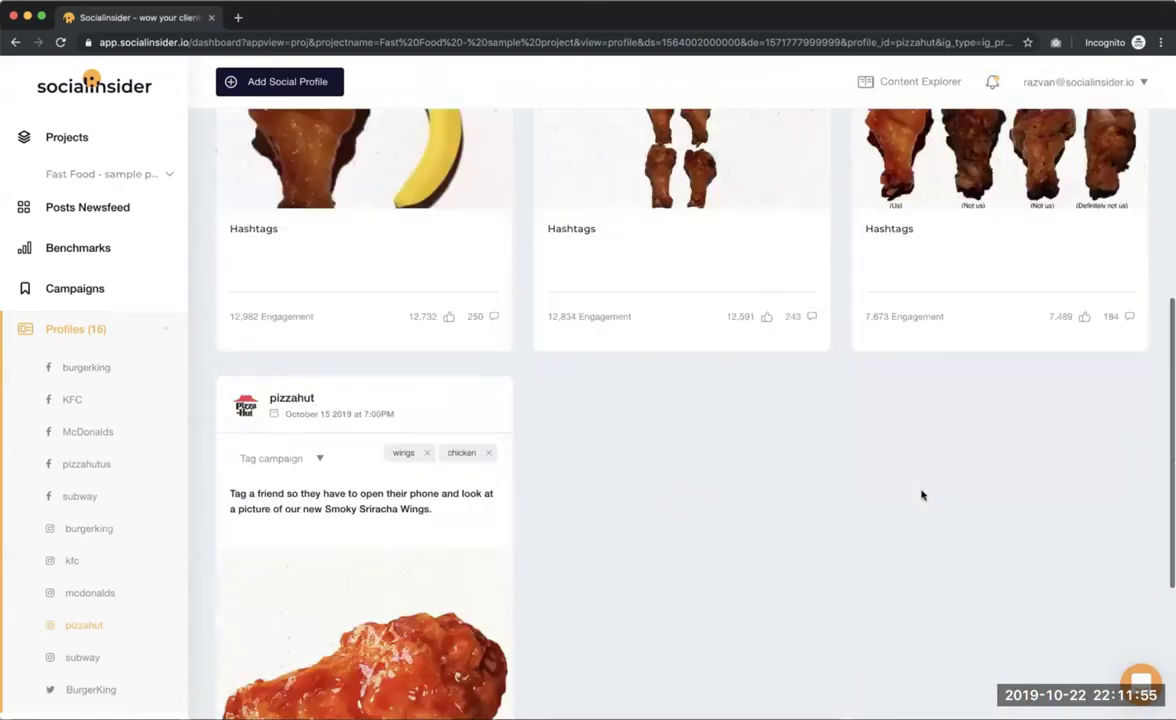
scroll(921, 491, "up", 3)
scroll(921, 493, "up", 3)
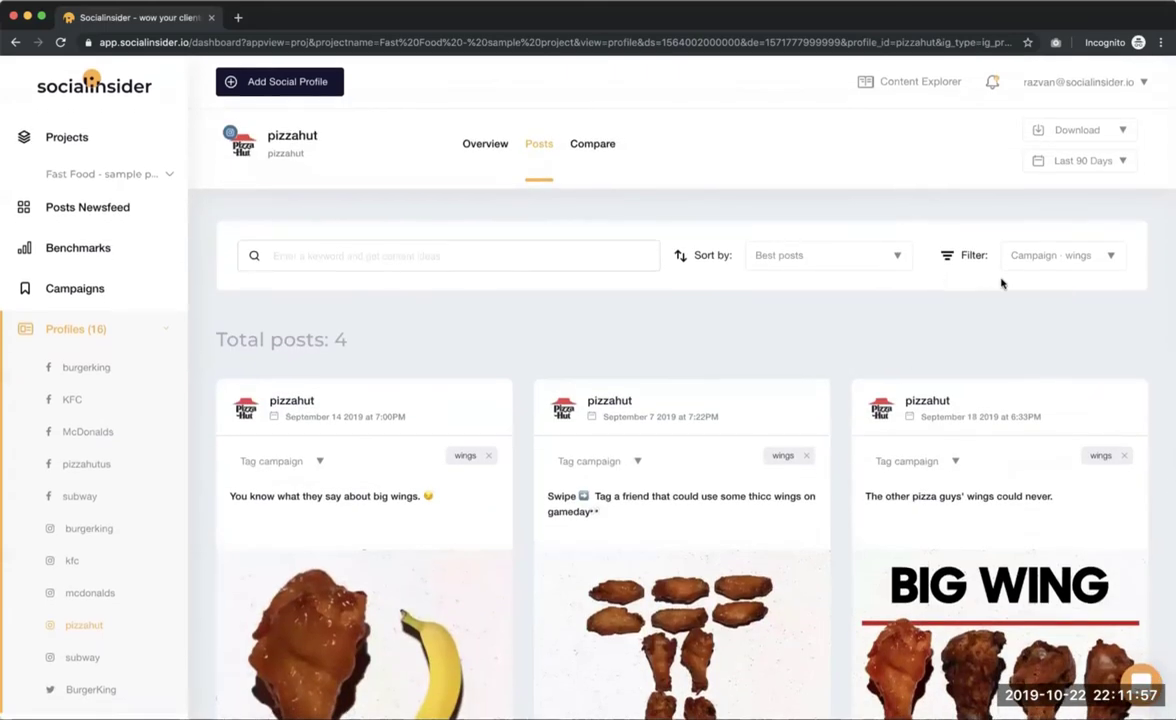
left_click(1086, 134)
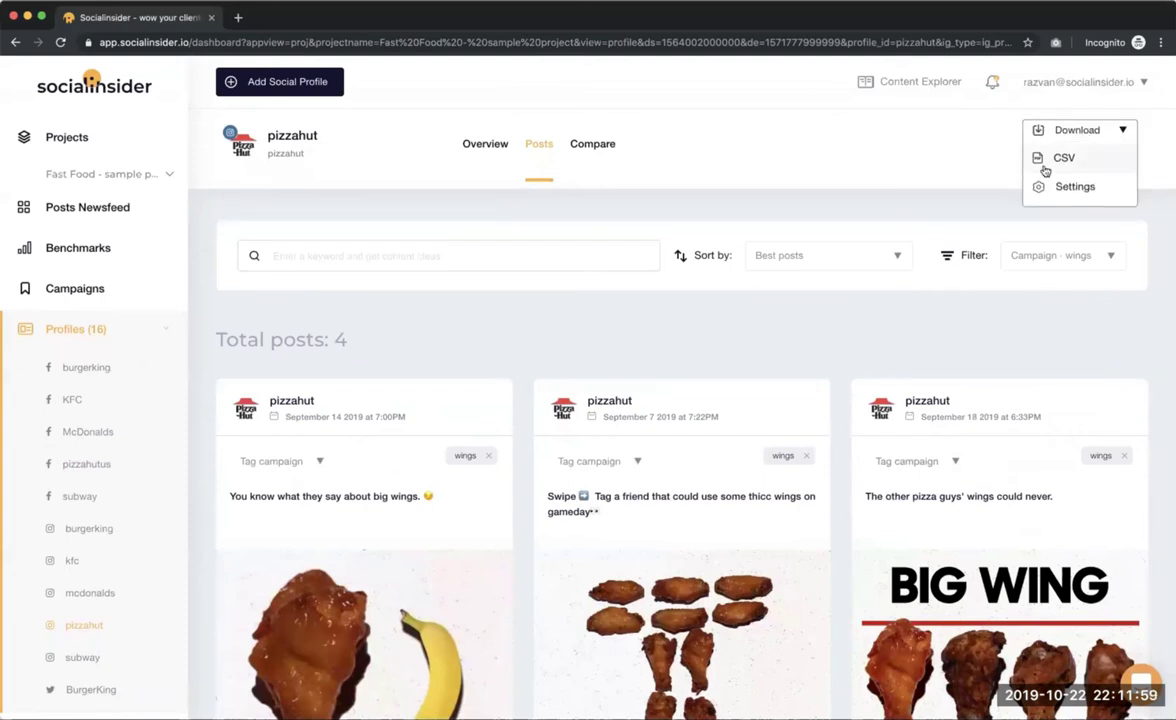
left_click(874, 181)
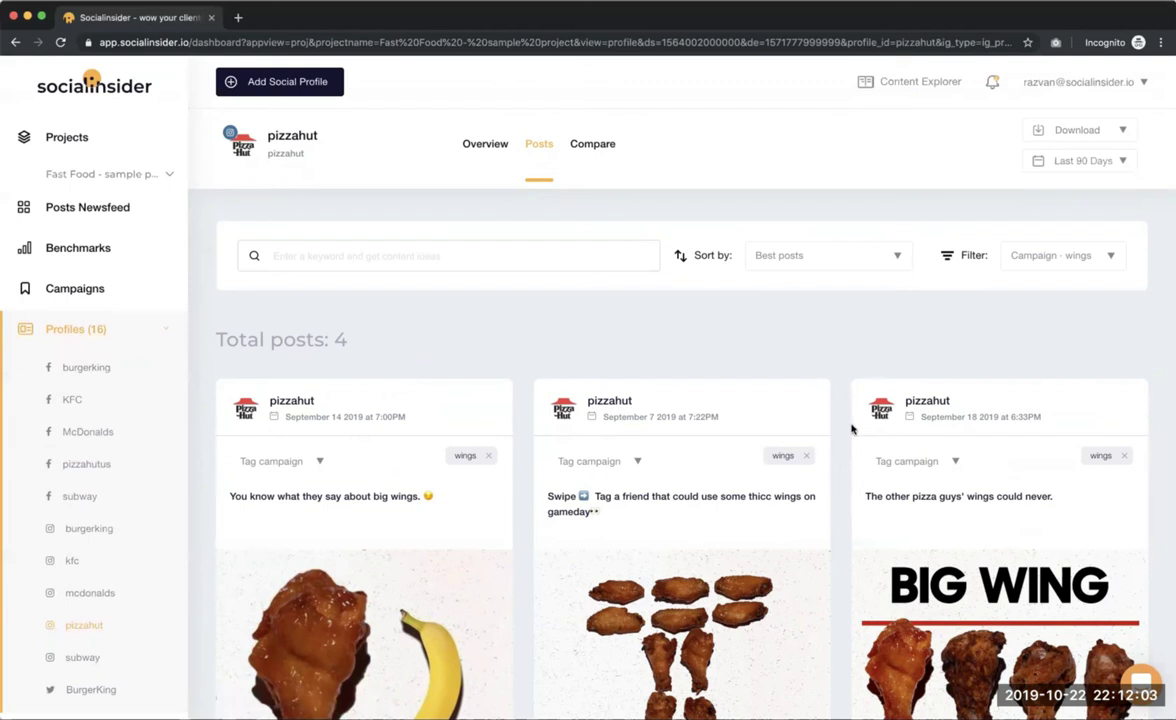
- Open the Burger King Facebook profile and switch to KFC's Instagram profile
left_click(110, 365)
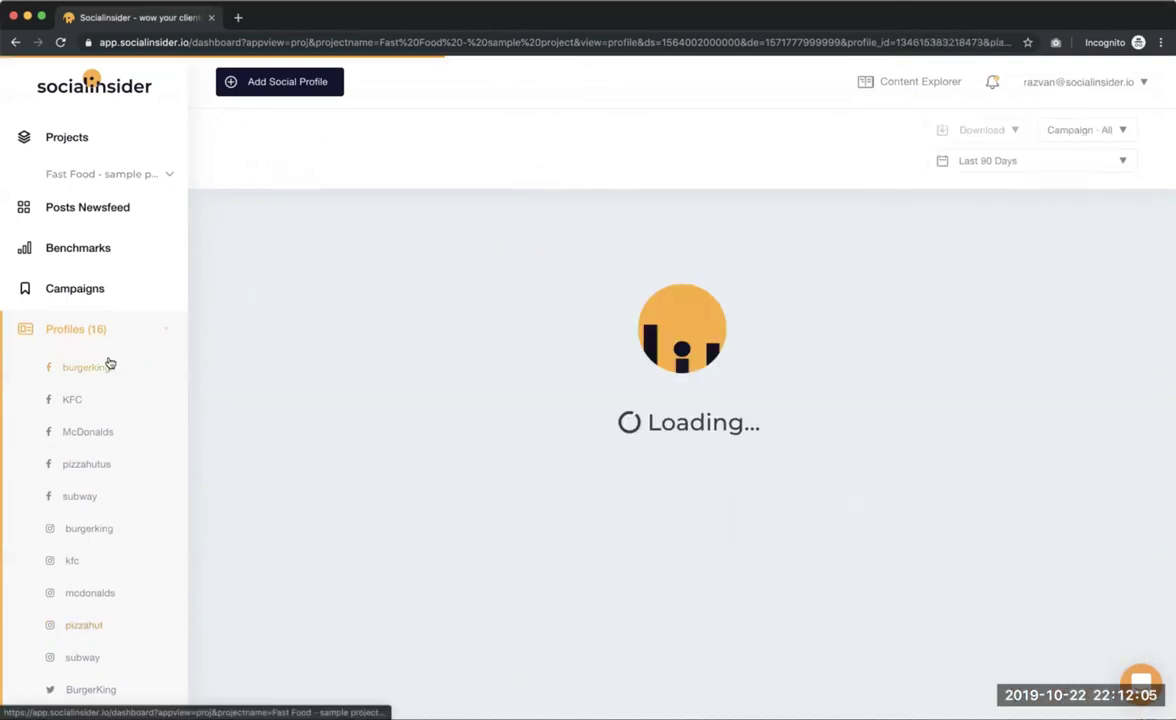
left_click(72, 560)
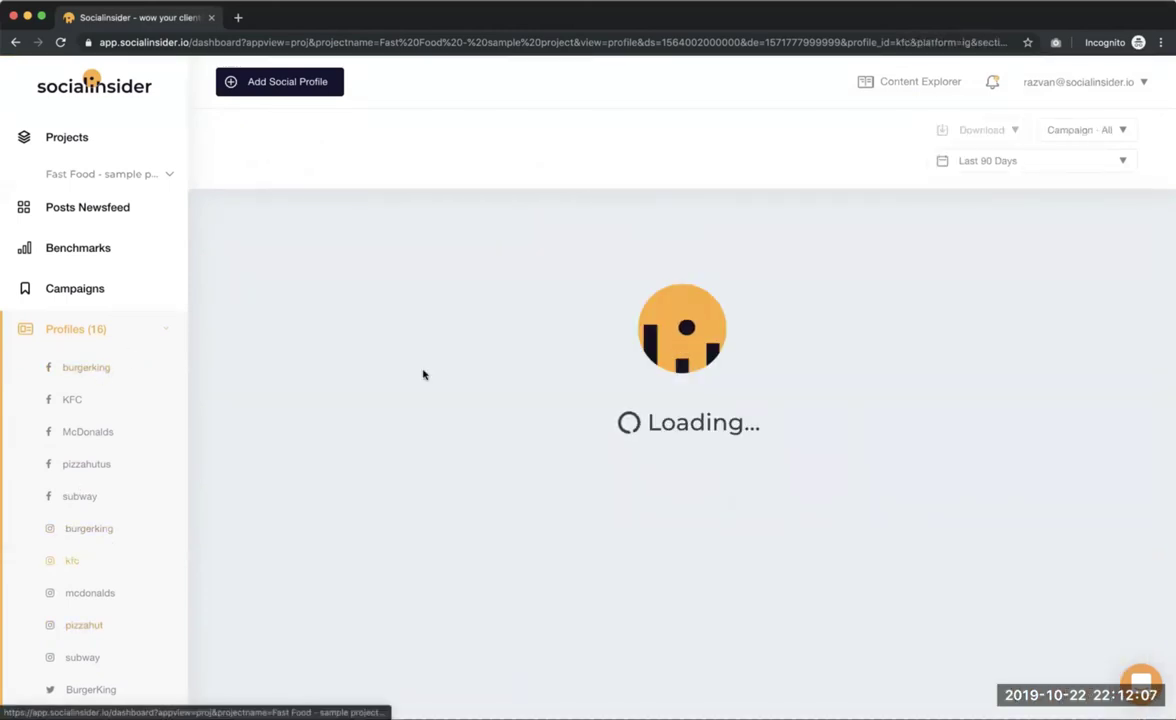